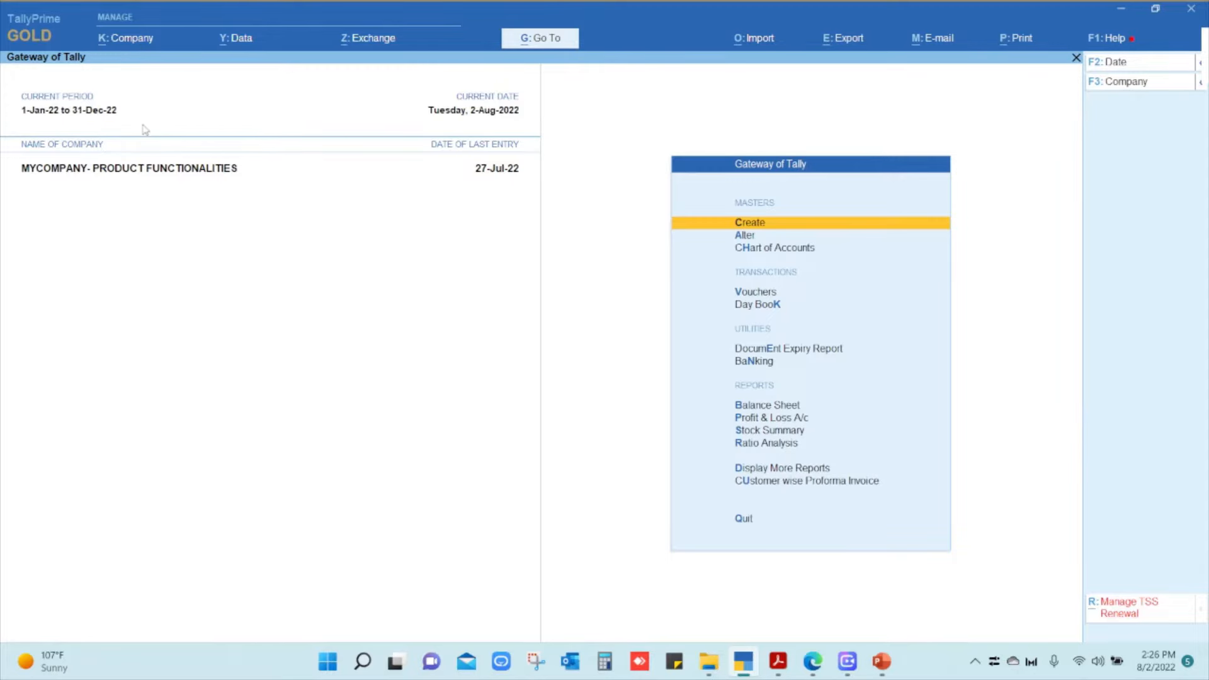
# - Open the company's feature settings and keep Attach Documents set to Yes to bring up its Document Control list
pyautogui.click(129, 39)
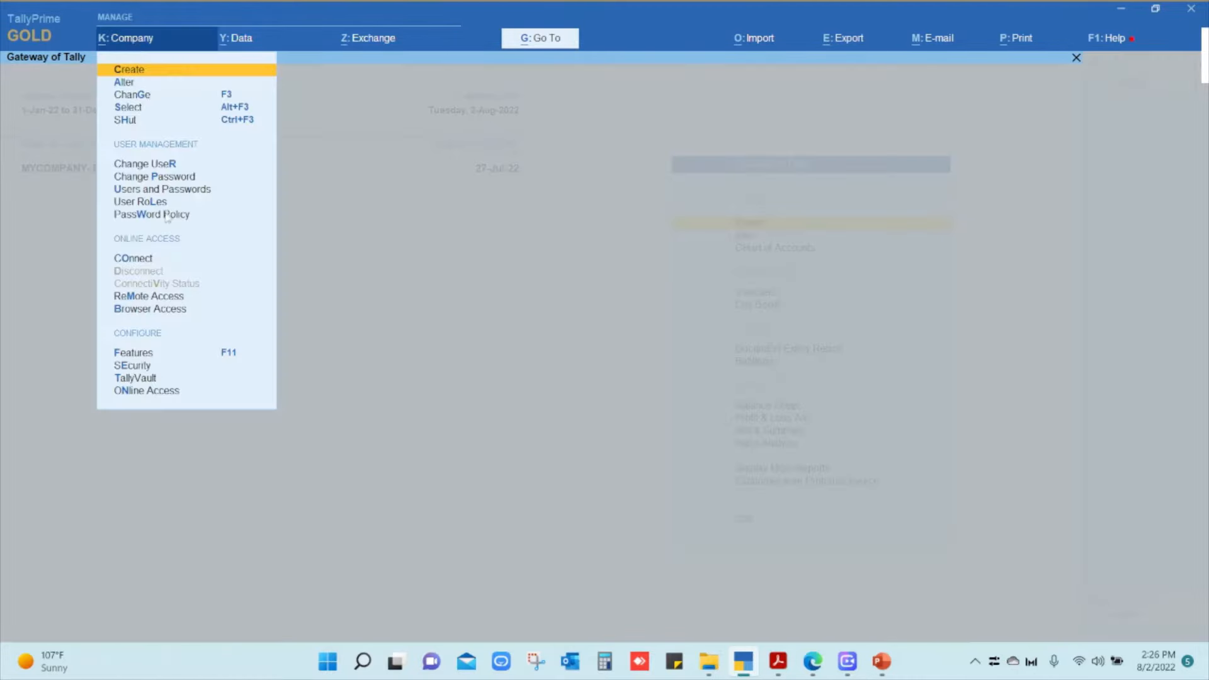
pyautogui.click(134, 354)
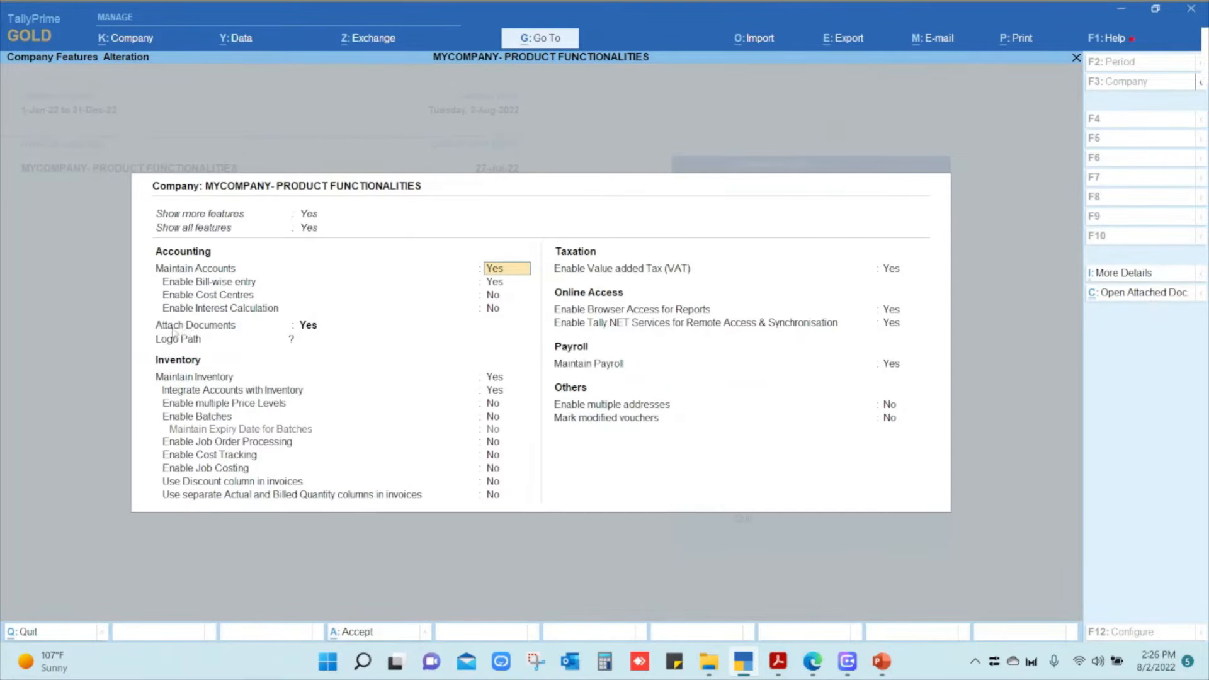
pyautogui.click(317, 327)
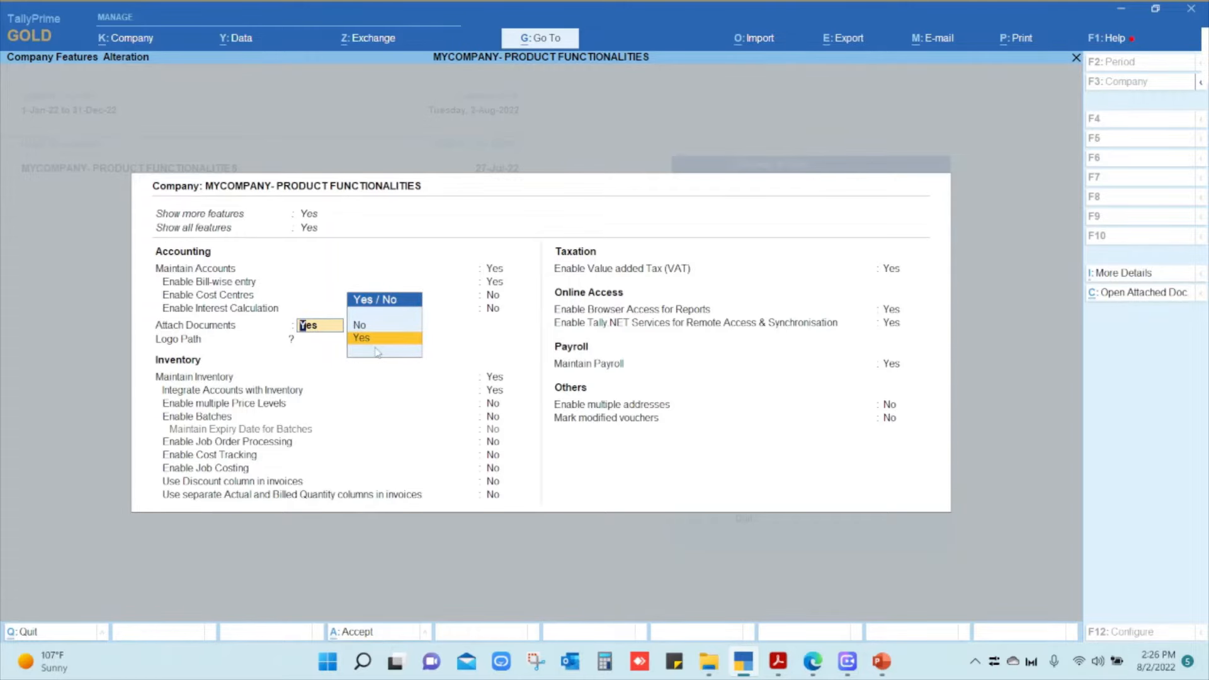
pyautogui.press('Return')
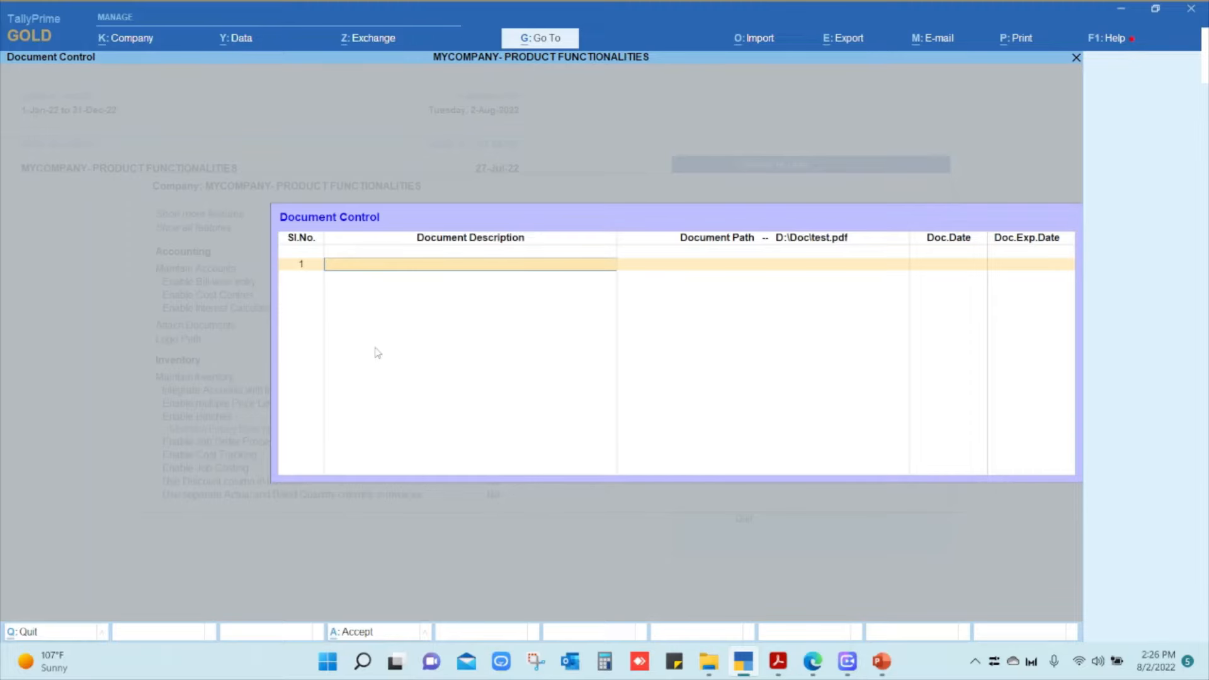
# - Add a document described as Trade License and attach the TRADE LICENSE file from the MY COMPANY DOCUMENTS folder on the Desktop
pyautogui.write('Trade License')
pyautogui.press('Return')
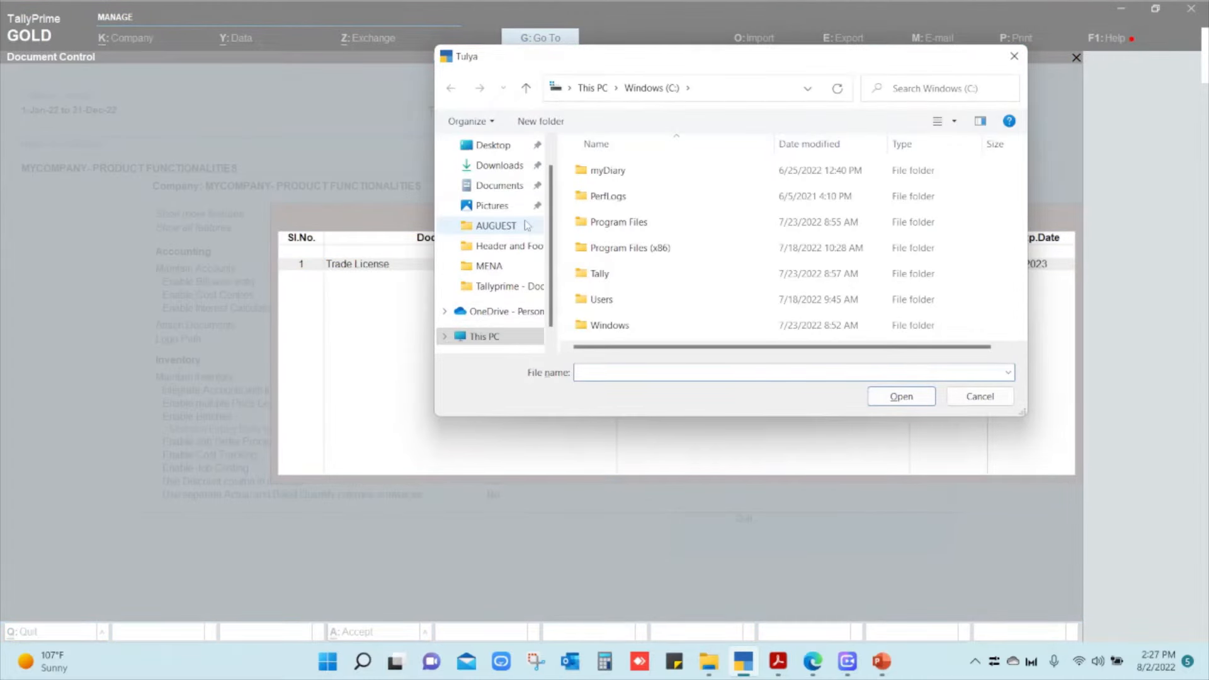
pyautogui.click(497, 149)
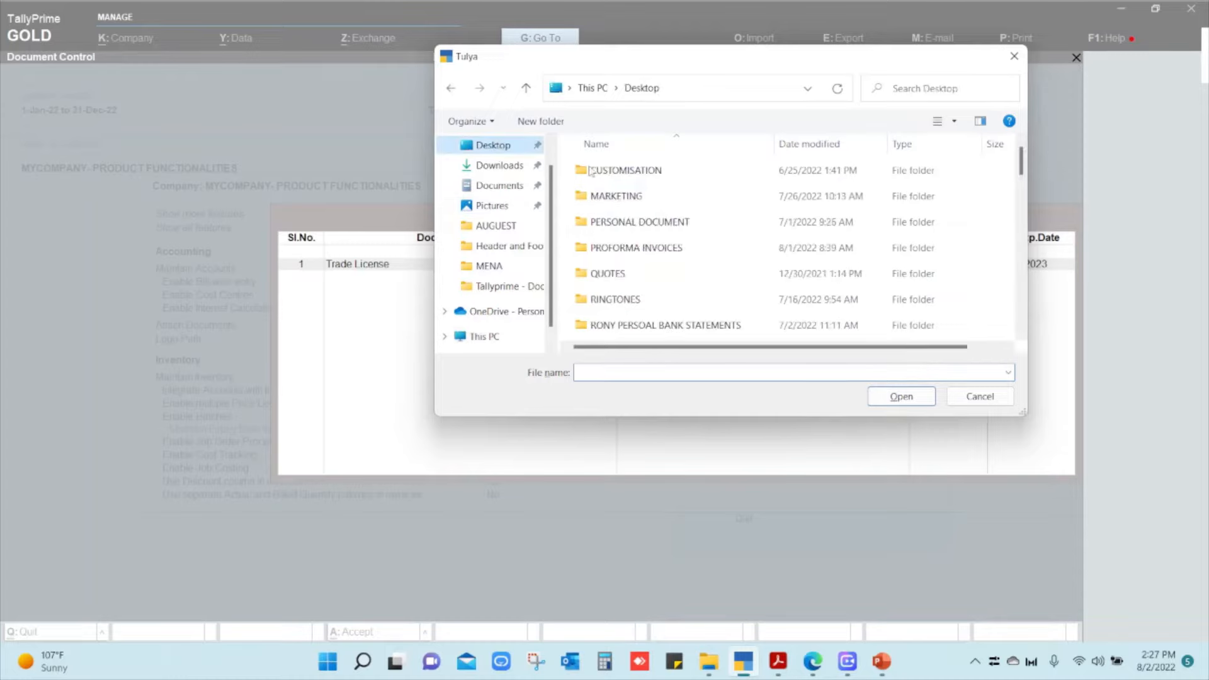
pyautogui.doubleClick(641, 196)
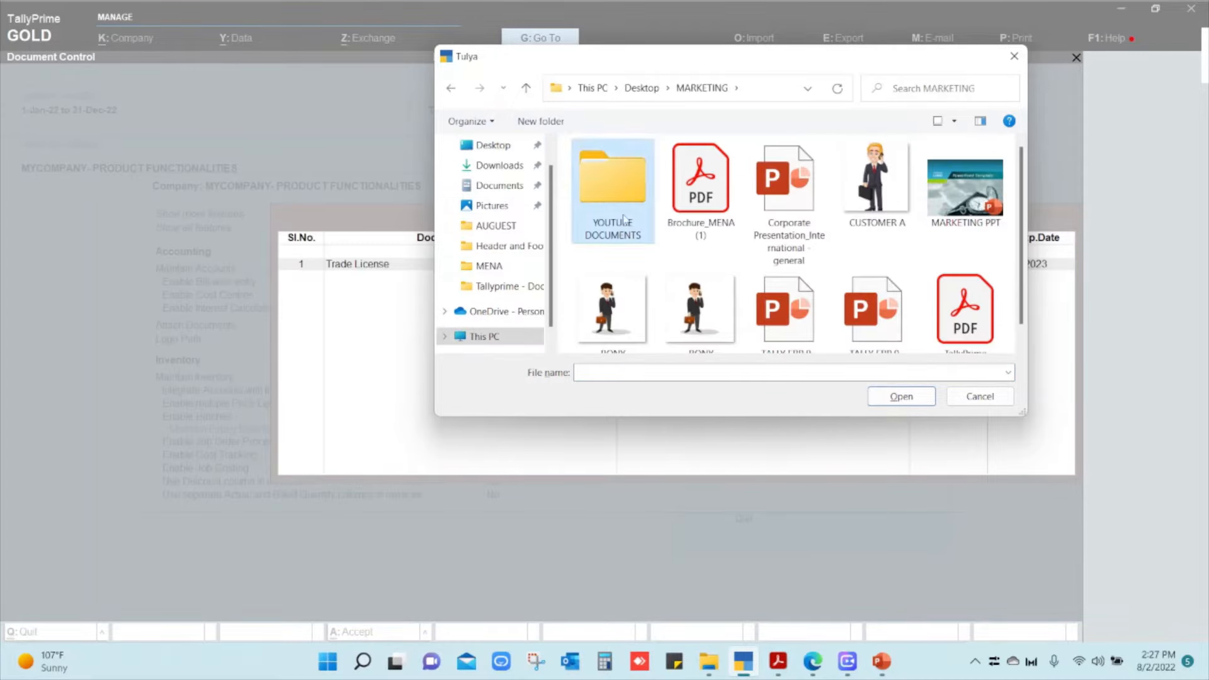
pyautogui.doubleClick(623, 219)
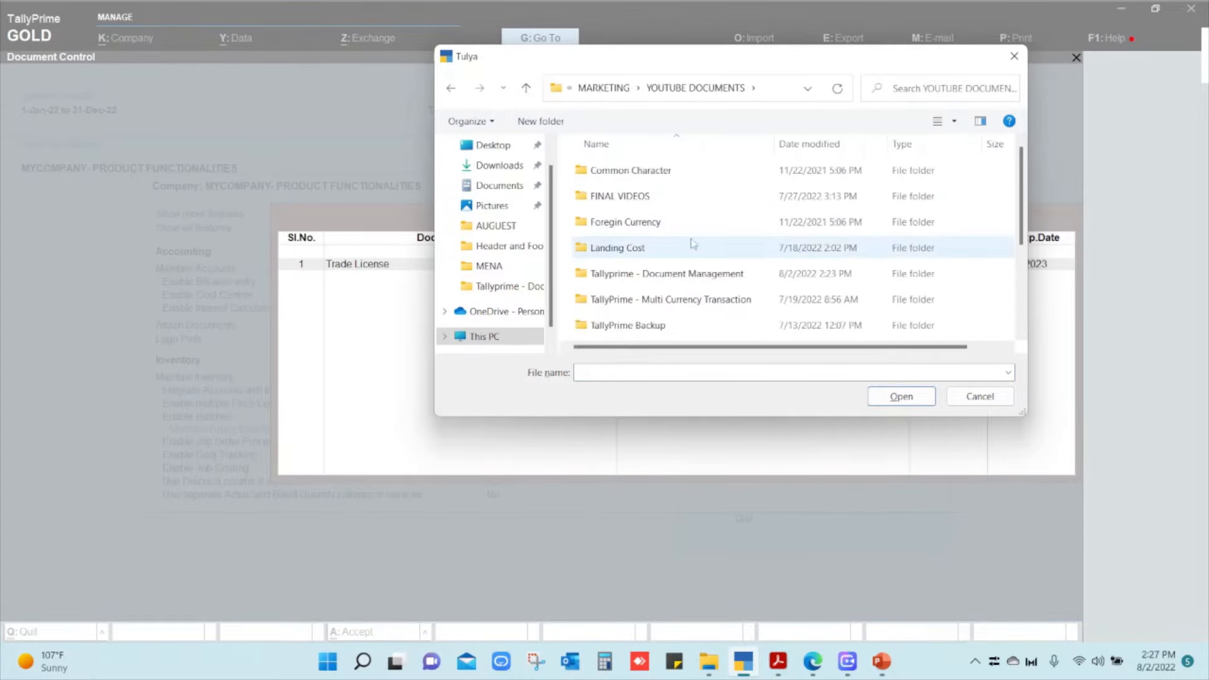
pyautogui.doubleClick(681, 281)
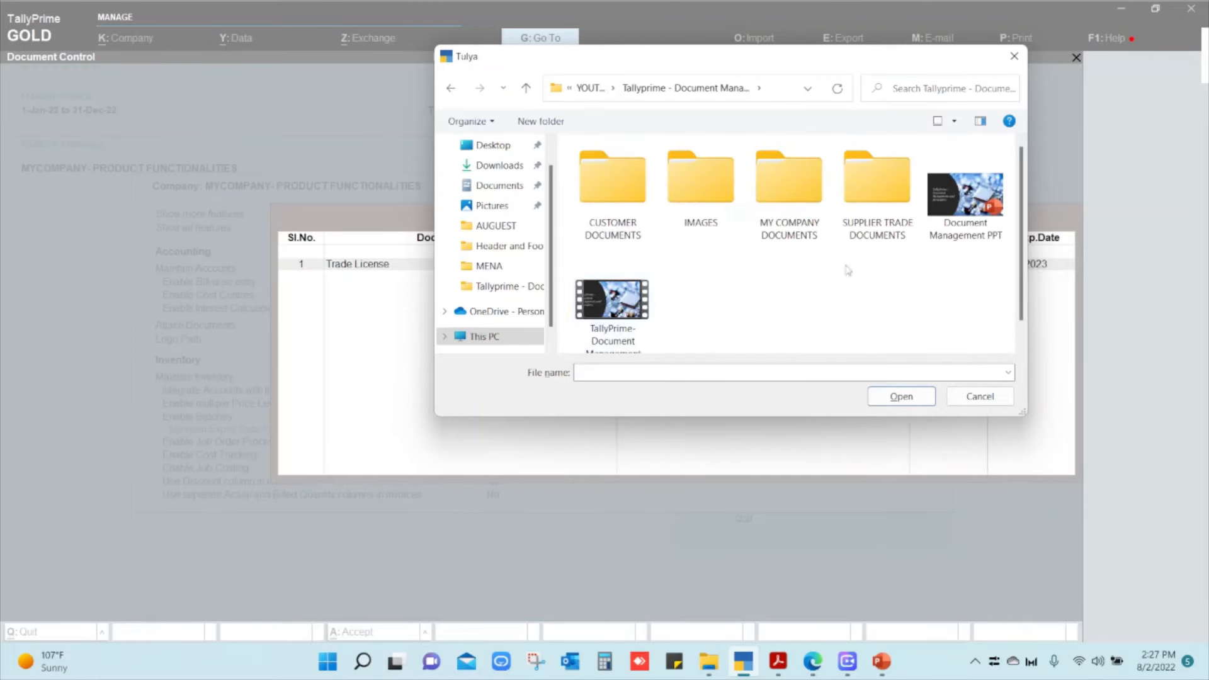
pyautogui.doubleClick(797, 214)
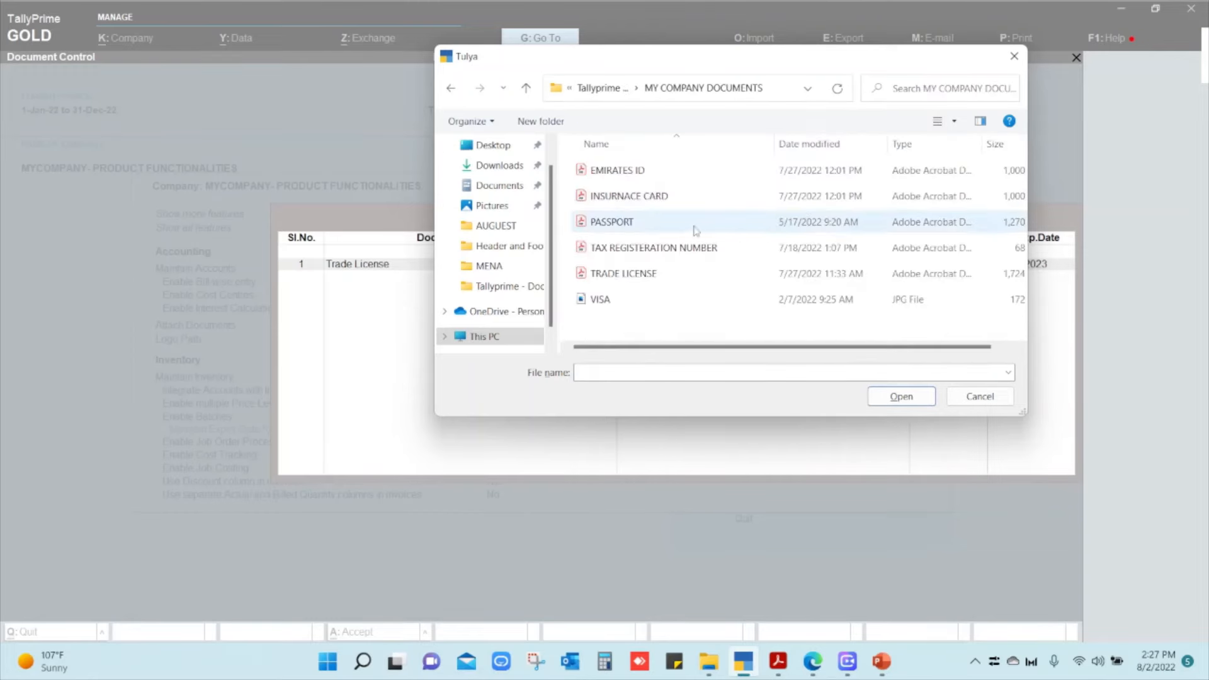
pyautogui.click(641, 275)
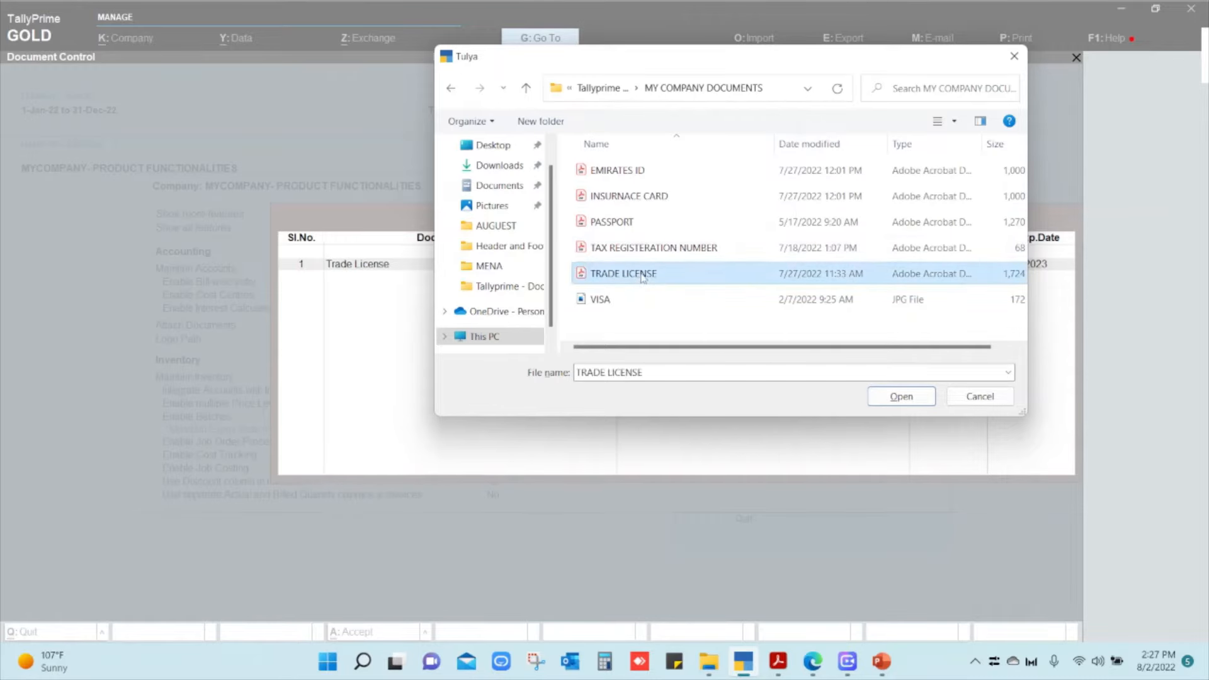
pyautogui.click(913, 402)
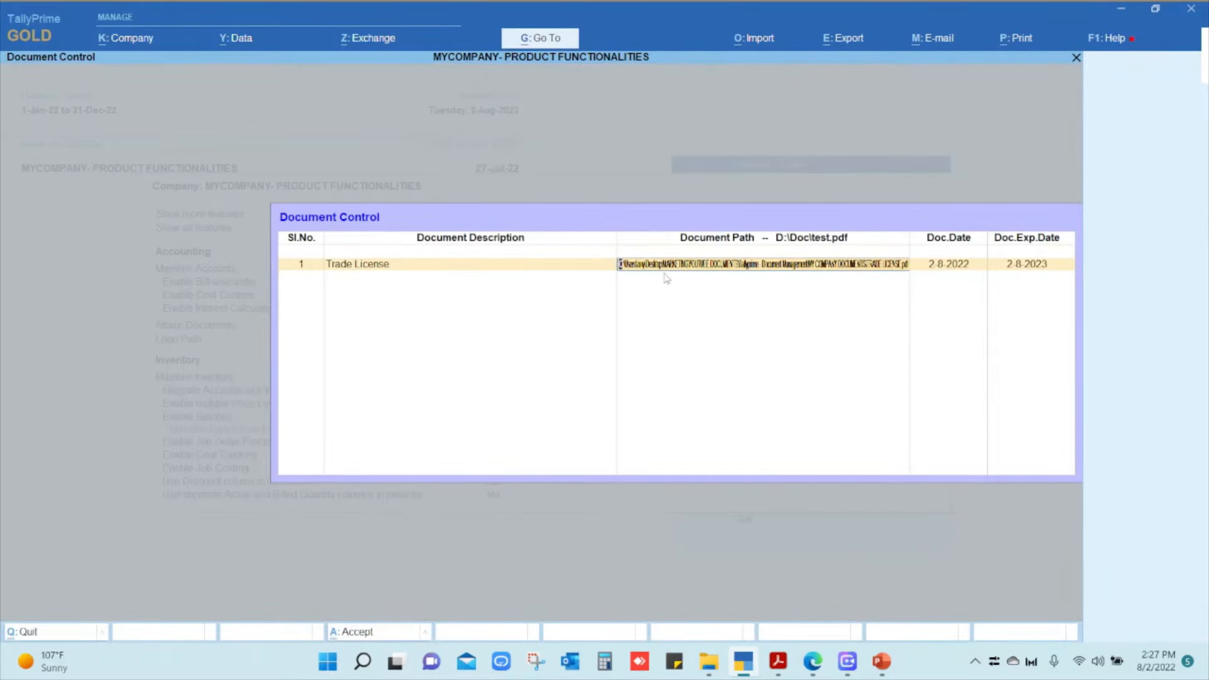
# - Accept document date 2-8-2022 and expiry date 2-8-2023 for the Trade License entry
pyautogui.click(952, 268)
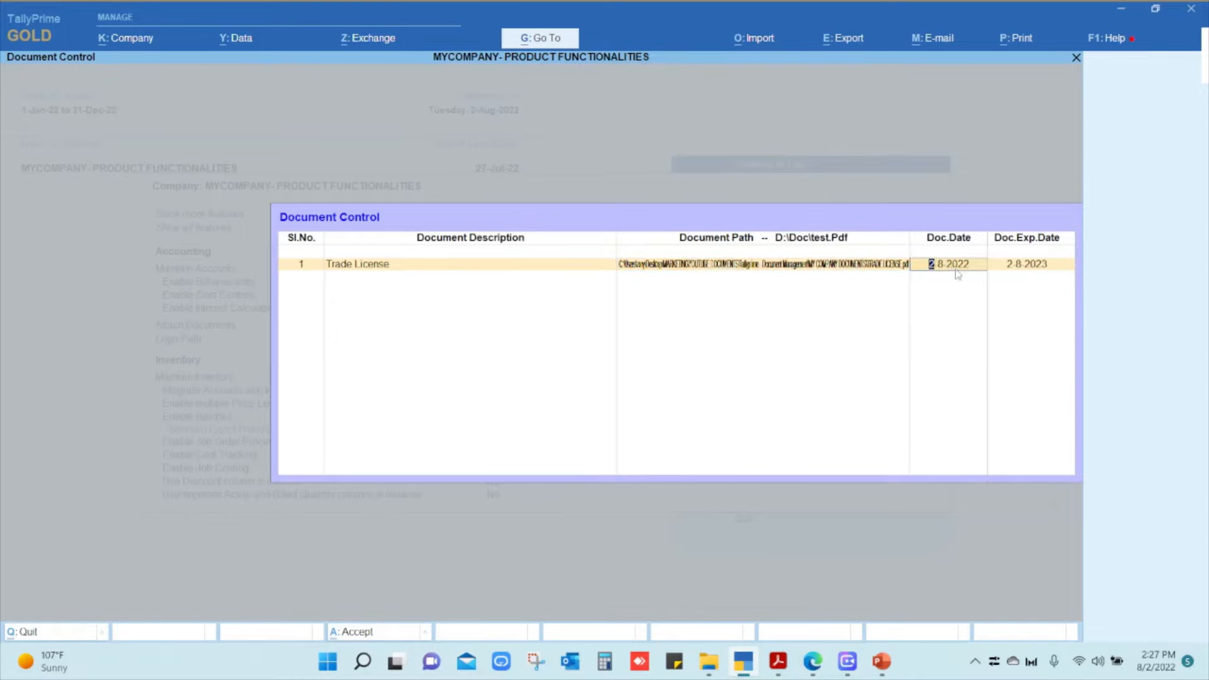
pyautogui.click(1028, 270)
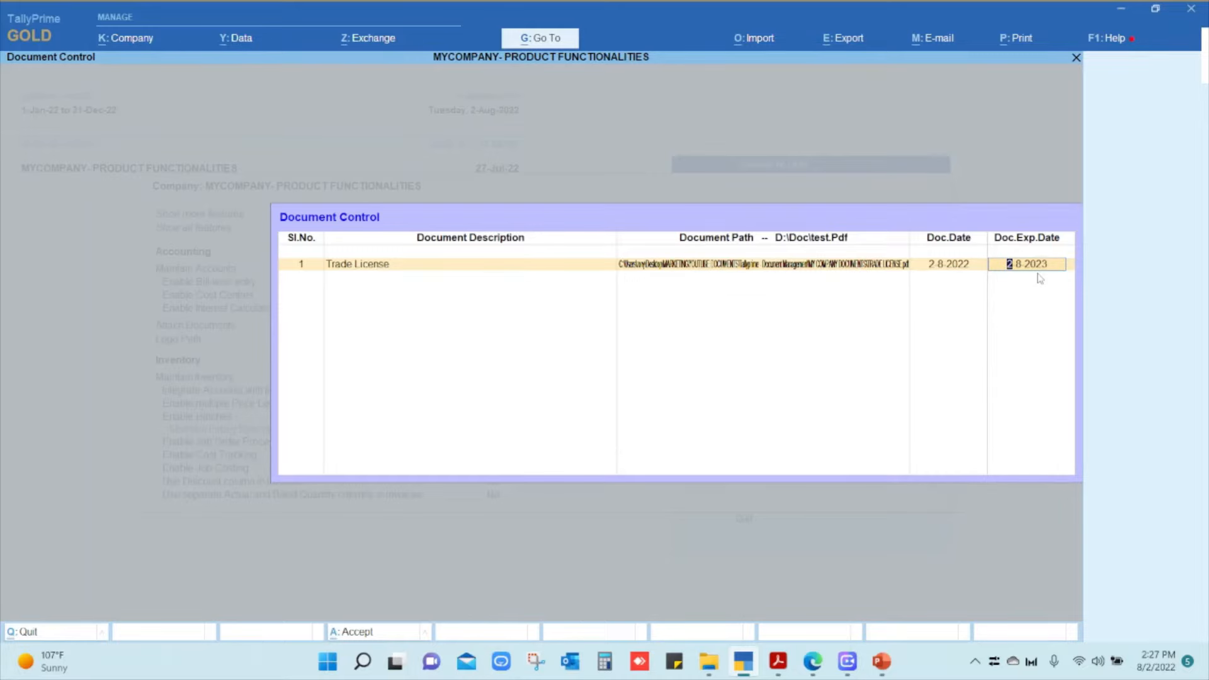
pyautogui.press('Return')
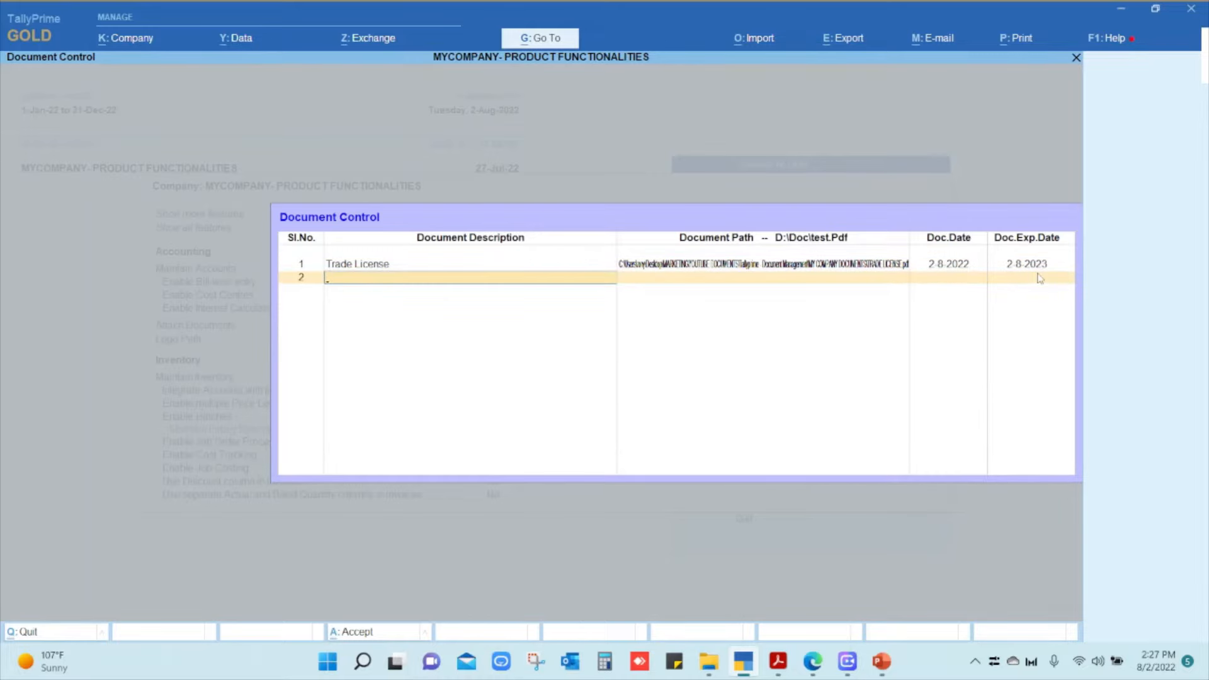
# - Add a second document described as TRN, attach TAX REGISTERATION NUMBER from MY COMPANY DOCUMENTS, and accept its default dates
pyautogui.write('TRN')
pyautogui.press('Return')
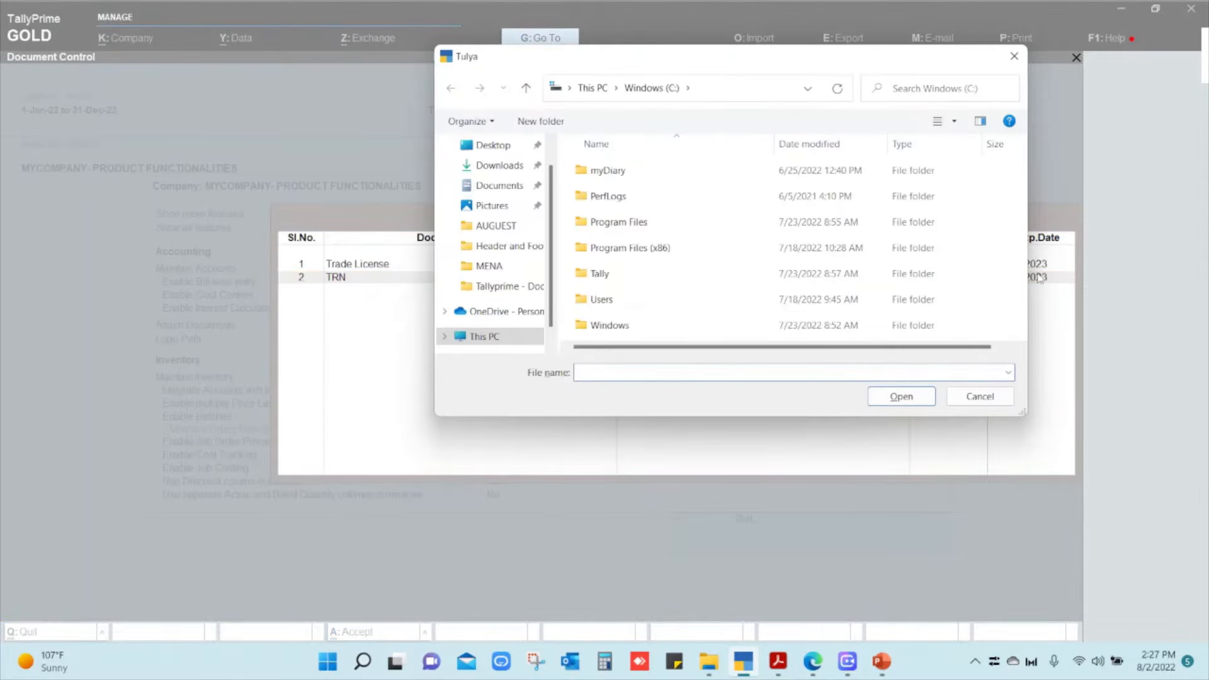
pyautogui.click(504, 285)
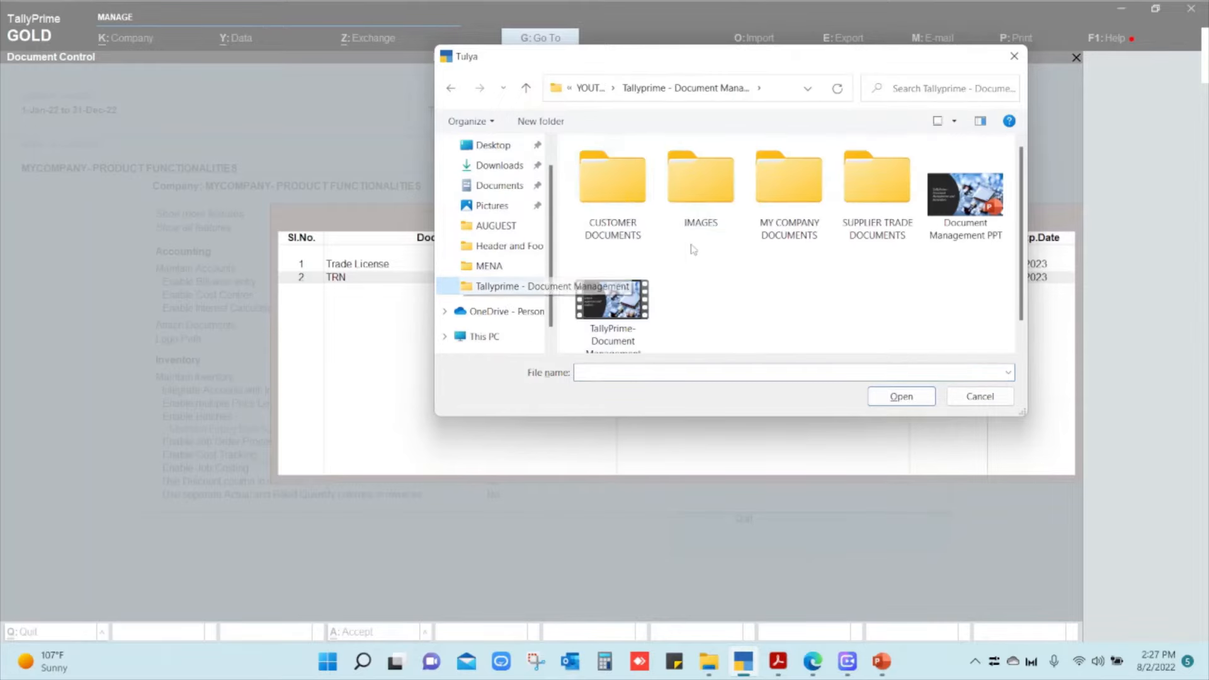
pyautogui.doubleClick(804, 218)
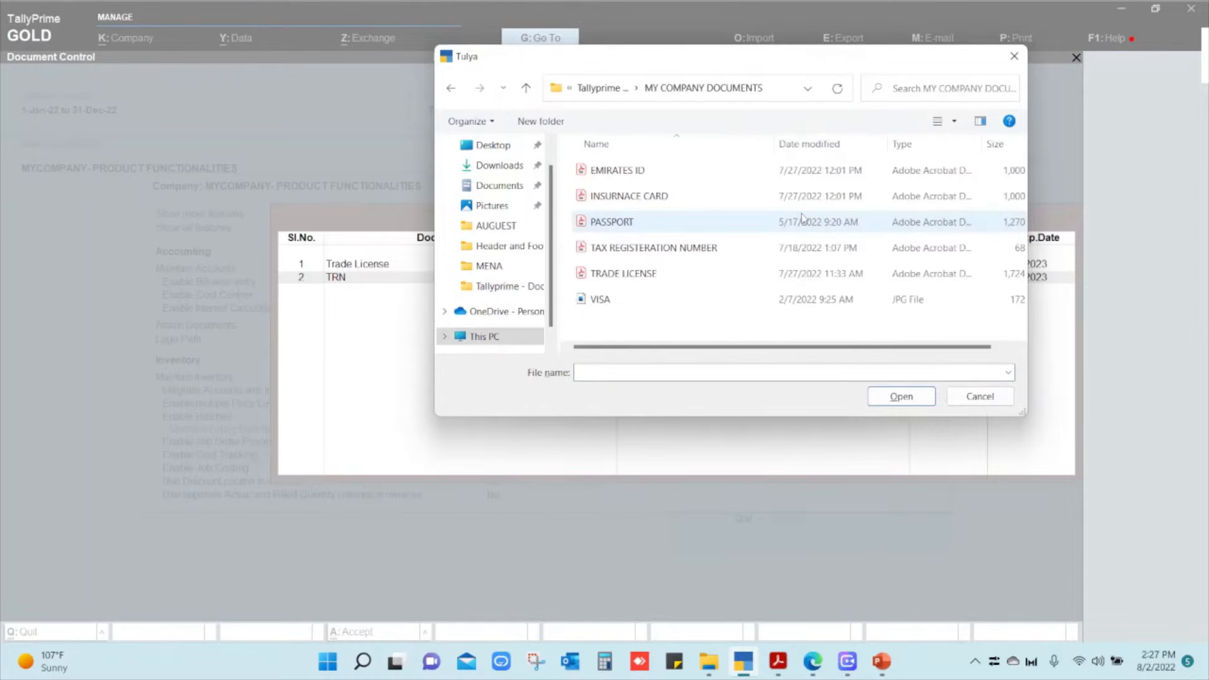
pyautogui.click(654, 252)
pyautogui.click(907, 401)
pyautogui.press('Return')
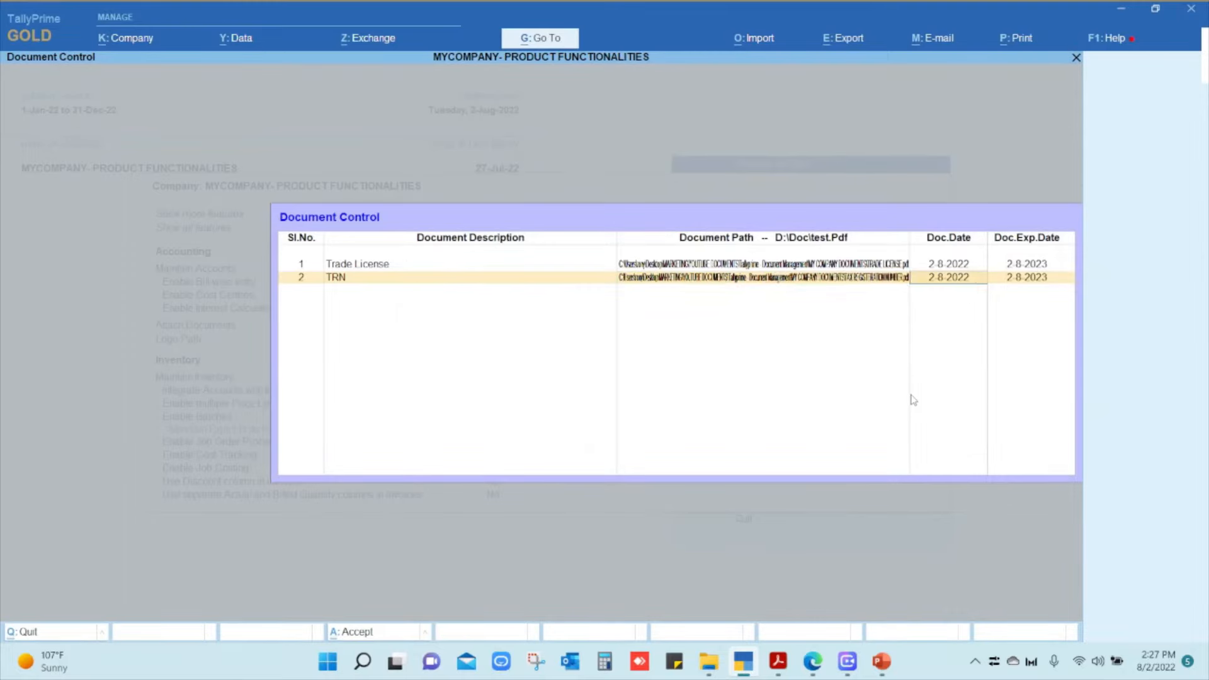
pyautogui.press('Return')
pyautogui.press('Return')
# - Finish the company's document list and save the company feature settings
pyautogui.press('Return')
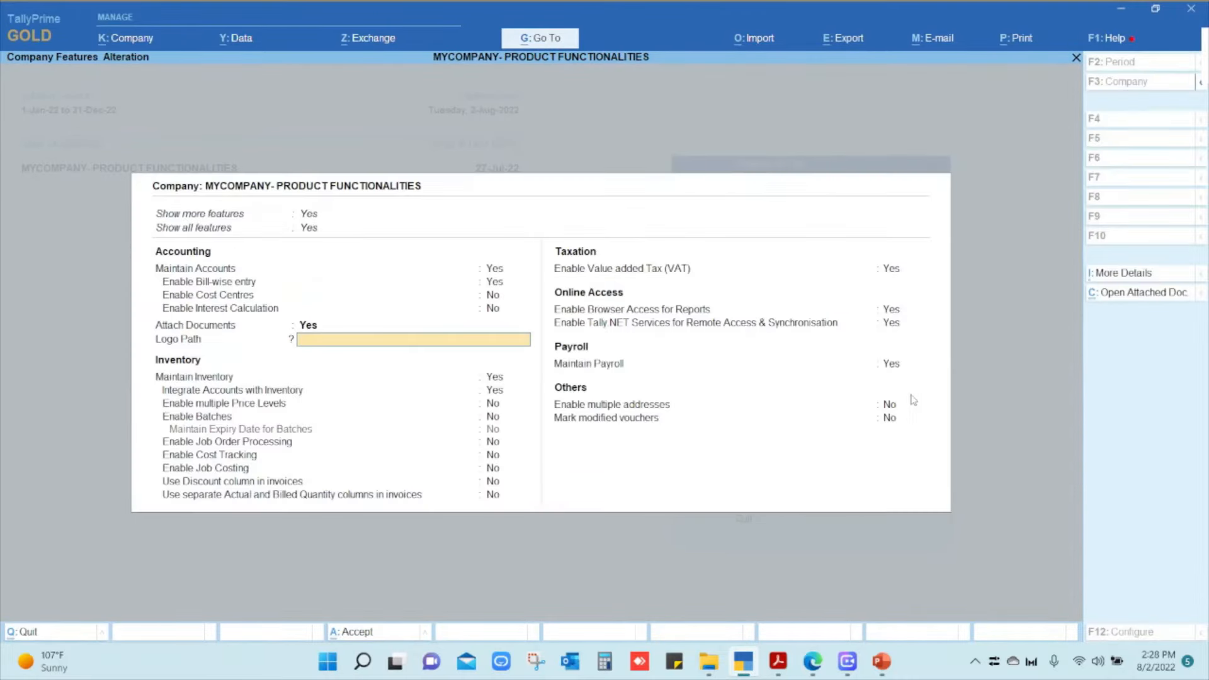
pyautogui.press('ctrl')
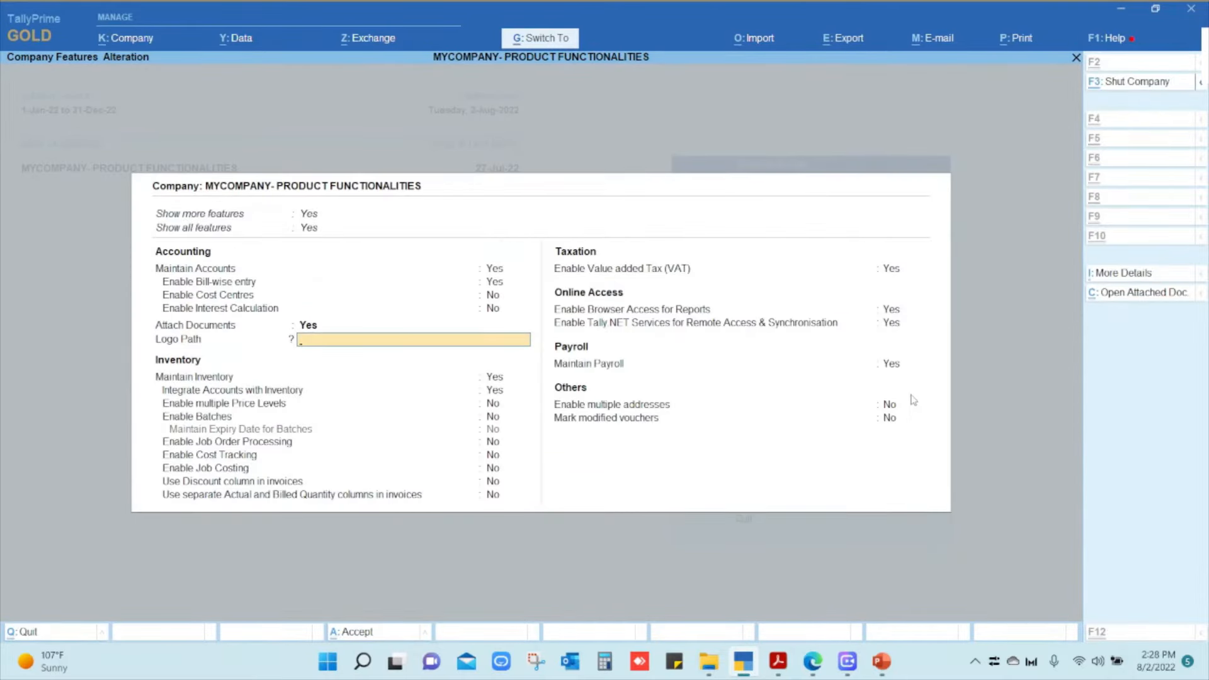
pyautogui.hotkey('ctrl', 'a')
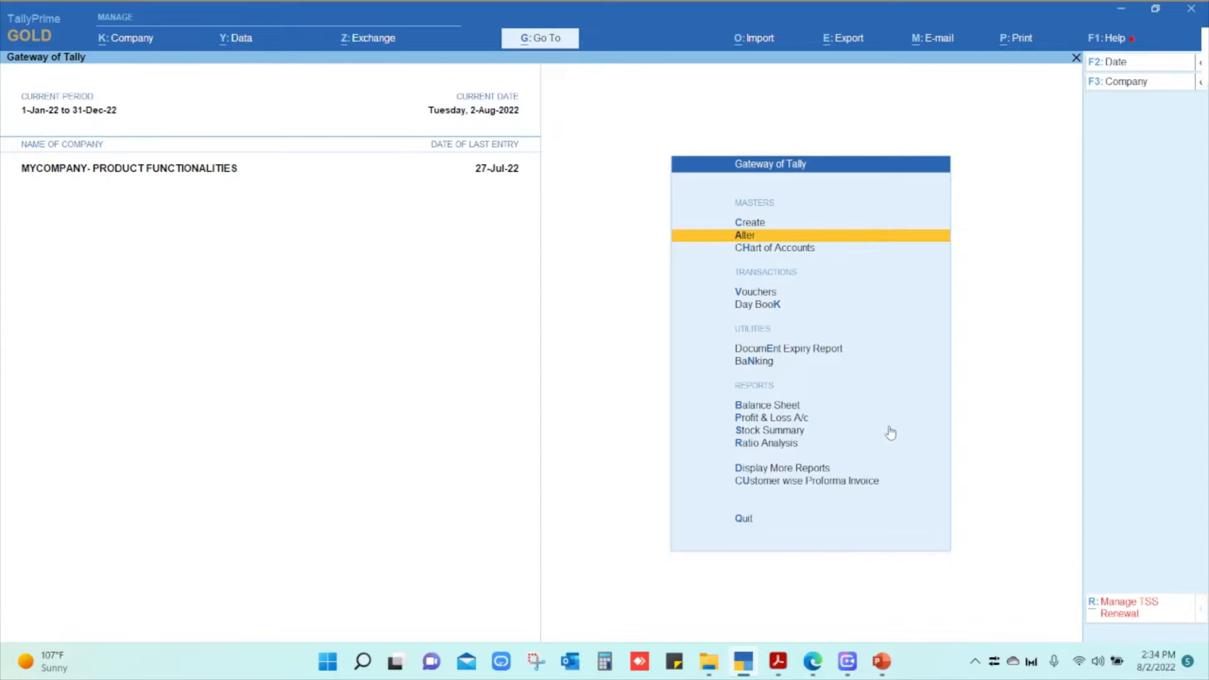
# - Open the SAINT GOLBAL LLC ledger for alteration
pyautogui.press('Return')
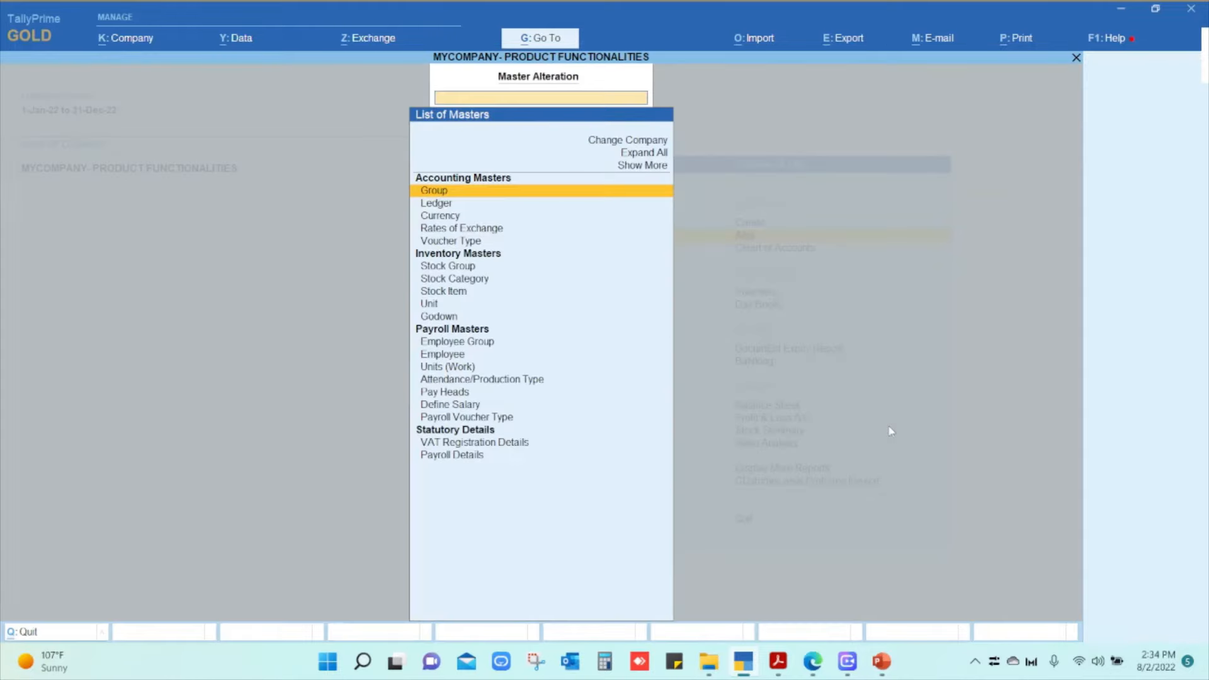
pyautogui.press('Down')
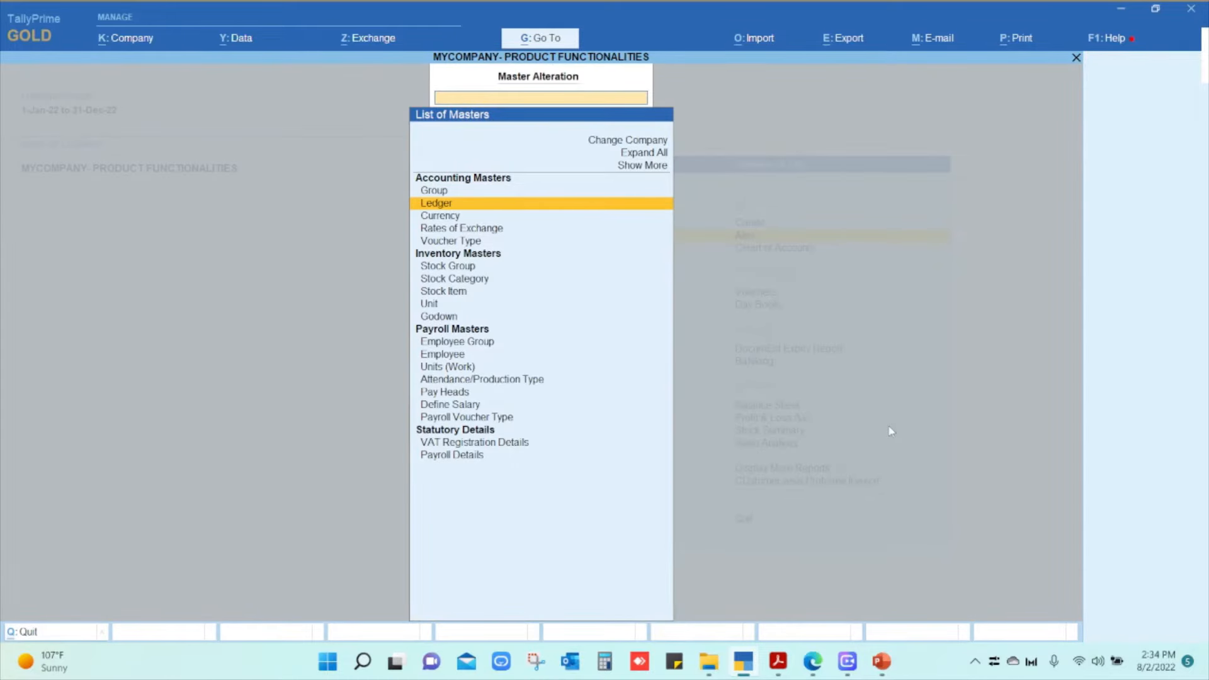
pyautogui.press('Return')
pyautogui.press('Down')
pyautogui.press('Down')
pyautogui.press('Down')
pyautogui.press('Down')
pyautogui.press('Down')
pyautogui.press('Down')
pyautogui.press('Down')
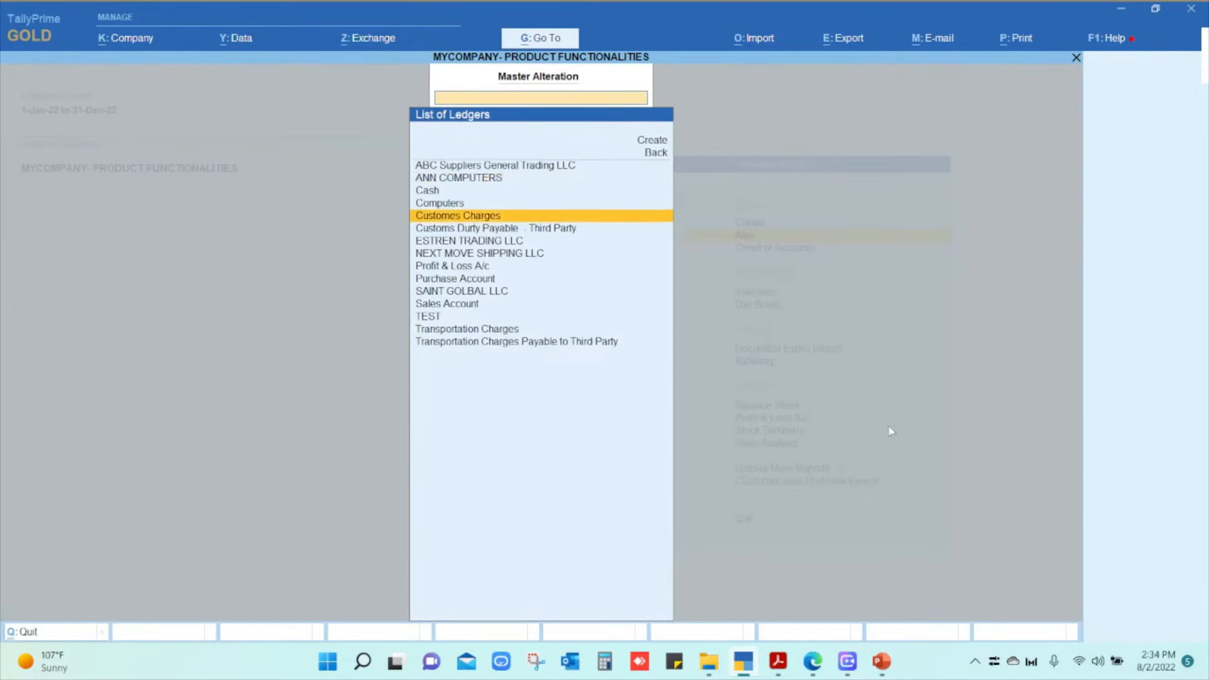
pyautogui.press('Down')
pyautogui.press('Down')
pyautogui.press('Down')
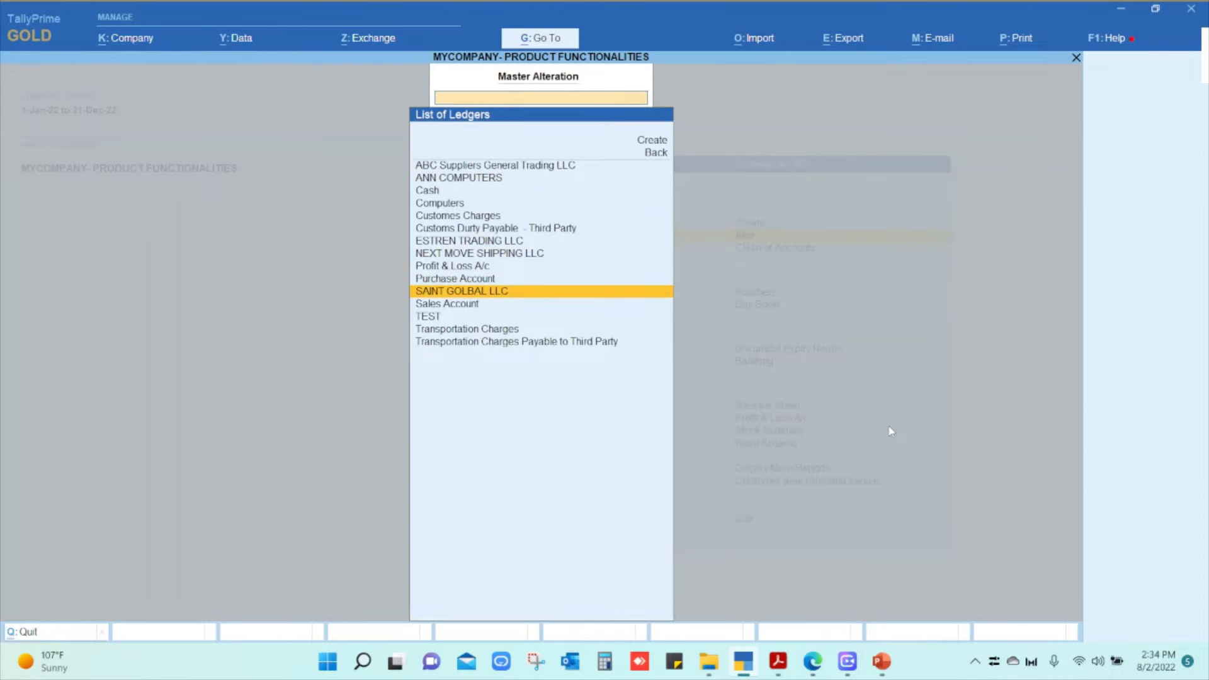
pyautogui.press('Return')
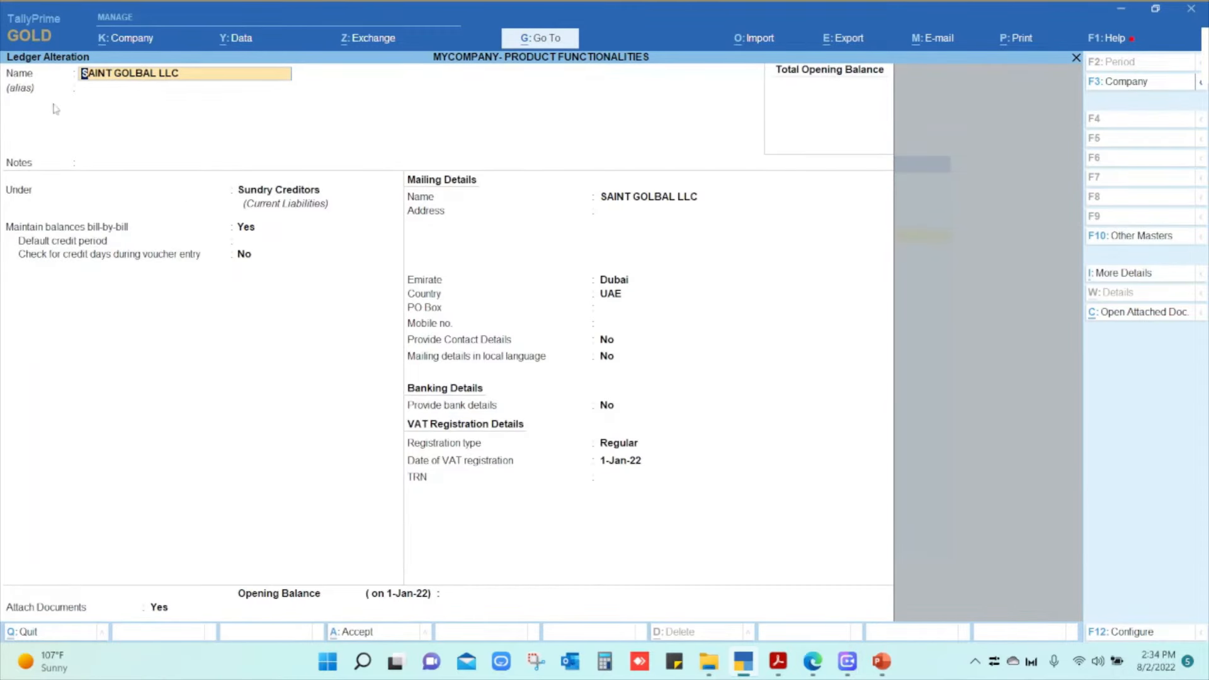
# - Keep Attach Documents set to Yes in the supplier ledger and open its Document Control list
pyautogui.click(160, 614)
pyautogui.click(184, 617)
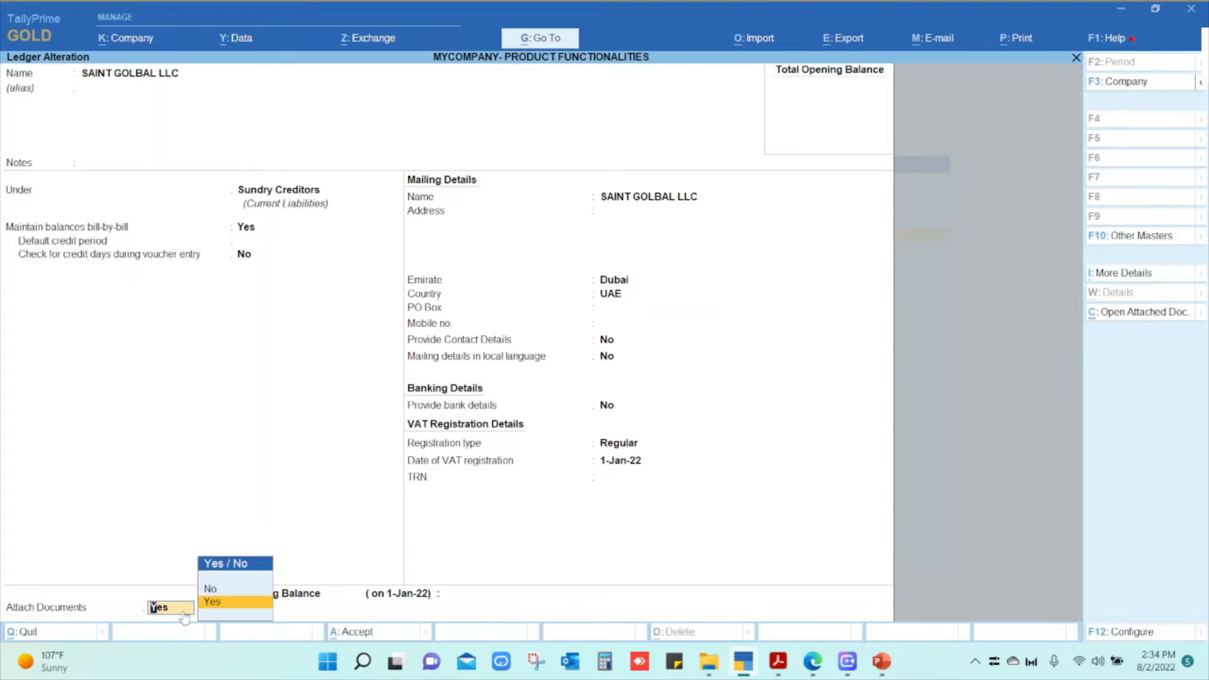
pyautogui.press('Return')
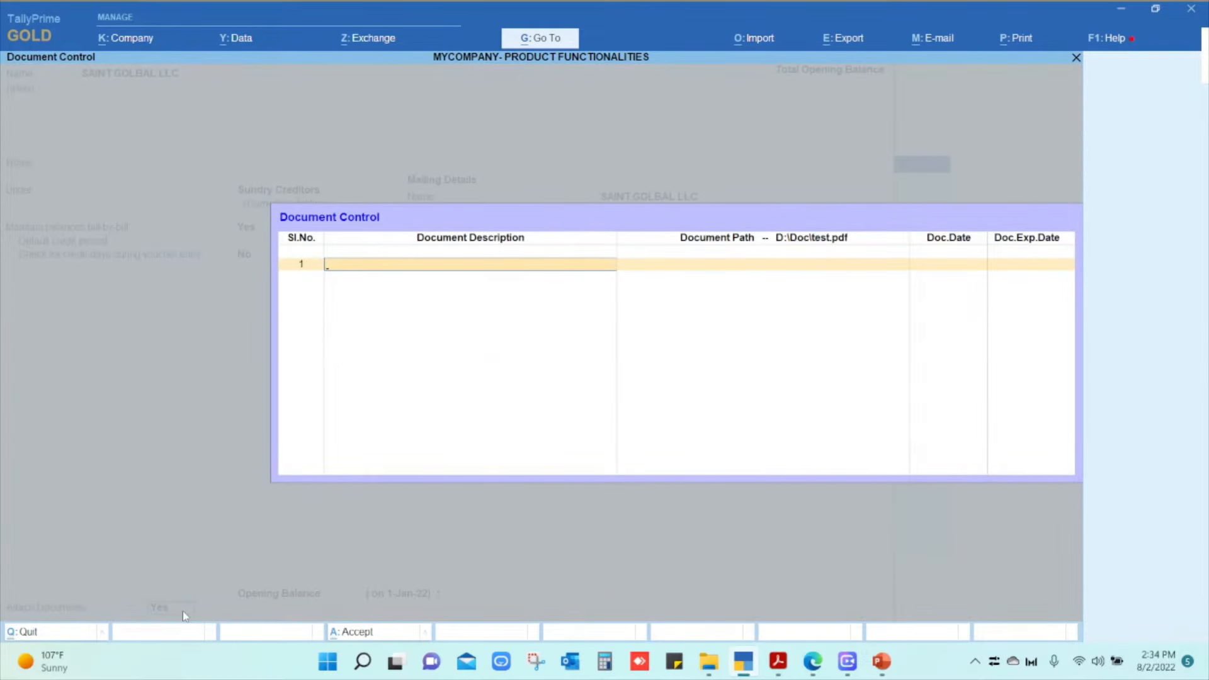
# - Add a document described as TRADE LICENSE and attach the TRADE LICENSE file from the SUPPLIER TRADE DOCUMENTS folder
pyautogui.write('TRADE LICENSE')
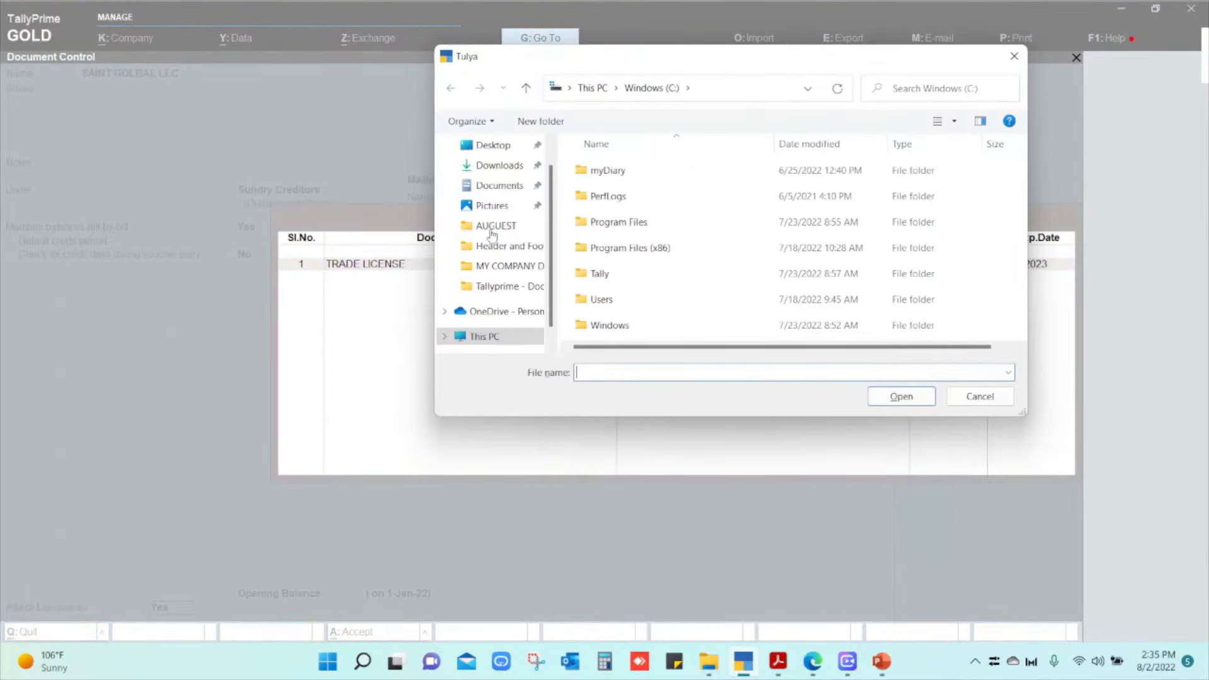
pyautogui.click(508, 293)
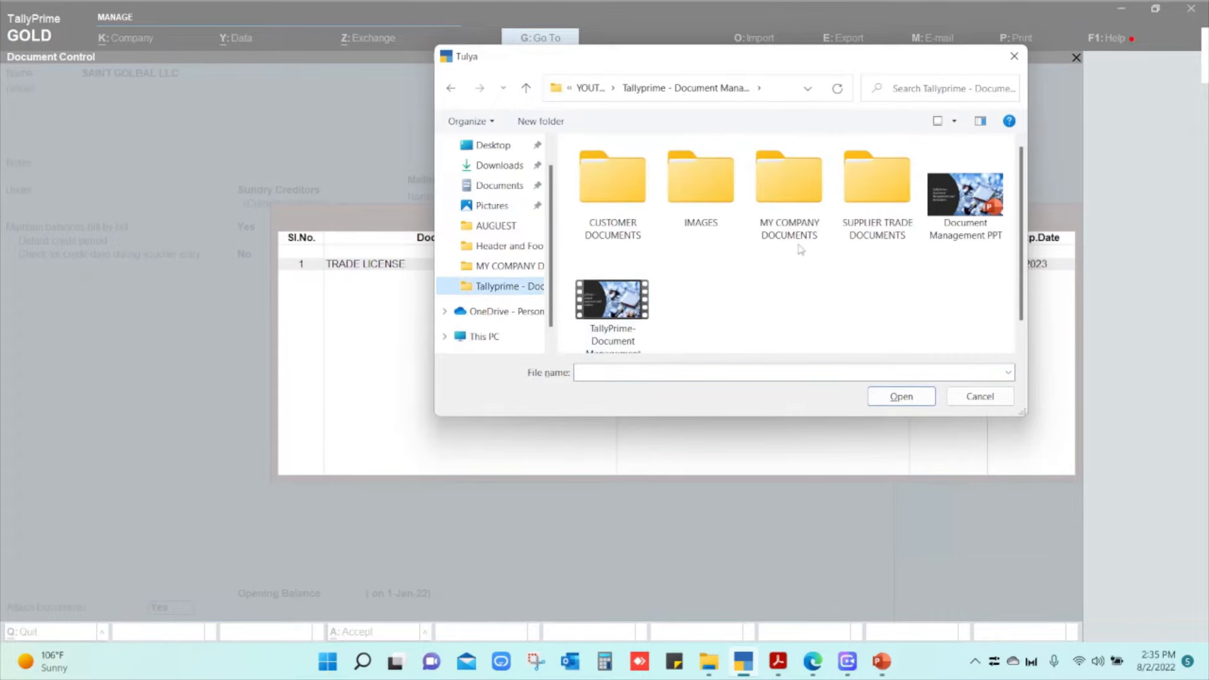
pyautogui.doubleClick(884, 230)
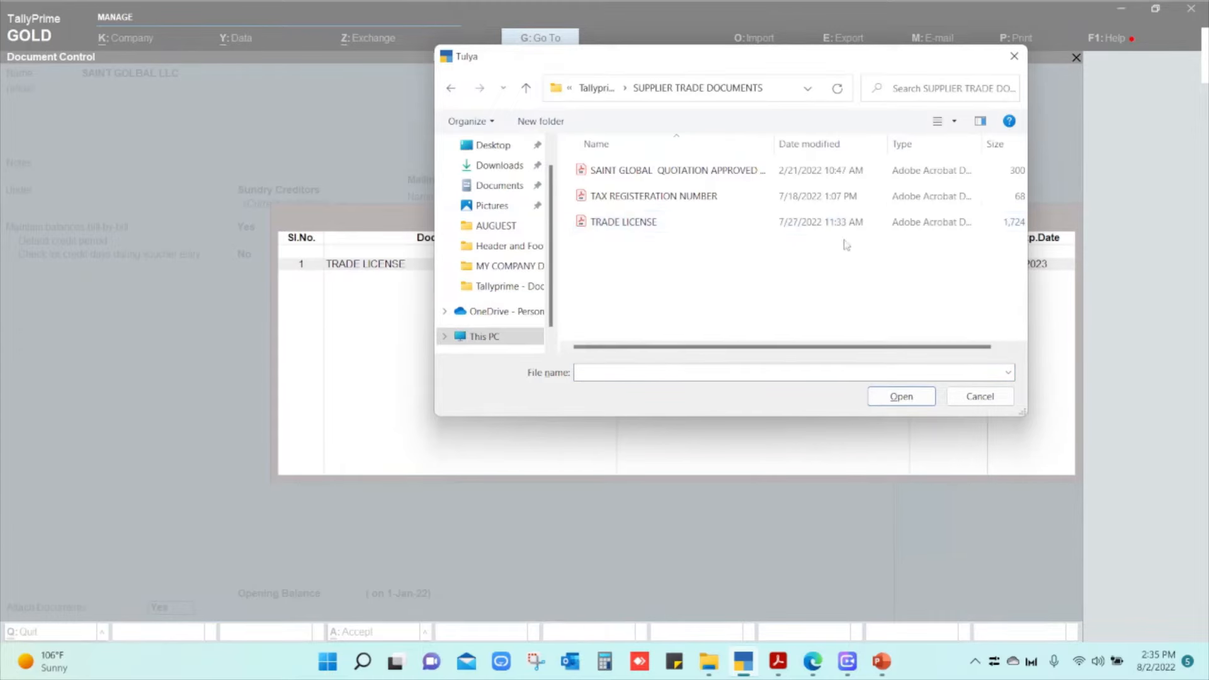
pyautogui.click(667, 228)
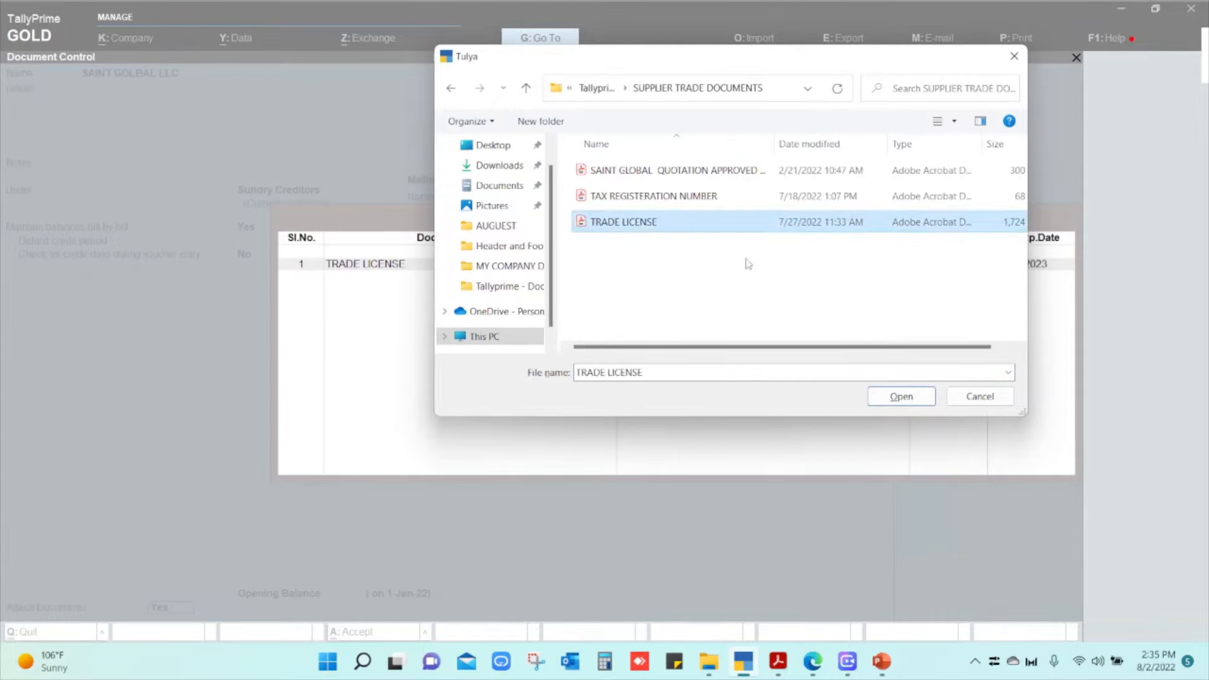
pyautogui.click(902, 396)
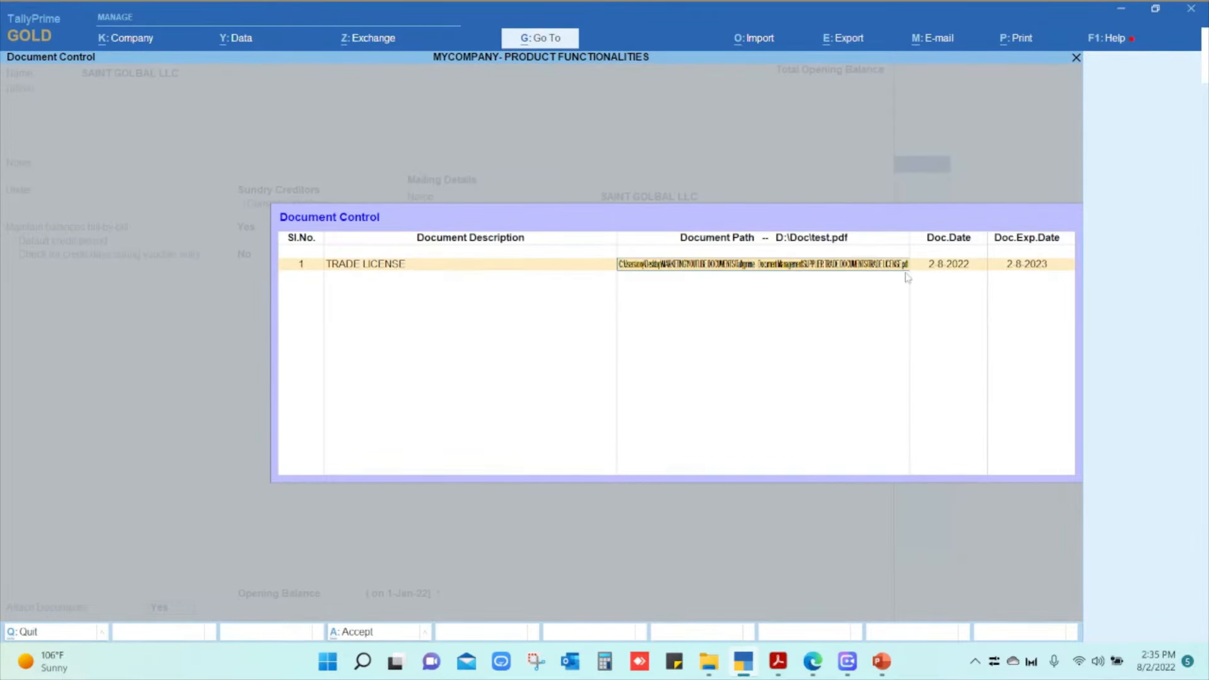
# - Set the trade license's document date to 1-8-2021 and expiry date to 22-8-2022, and save the supplier ledger
pyautogui.click(957, 265)
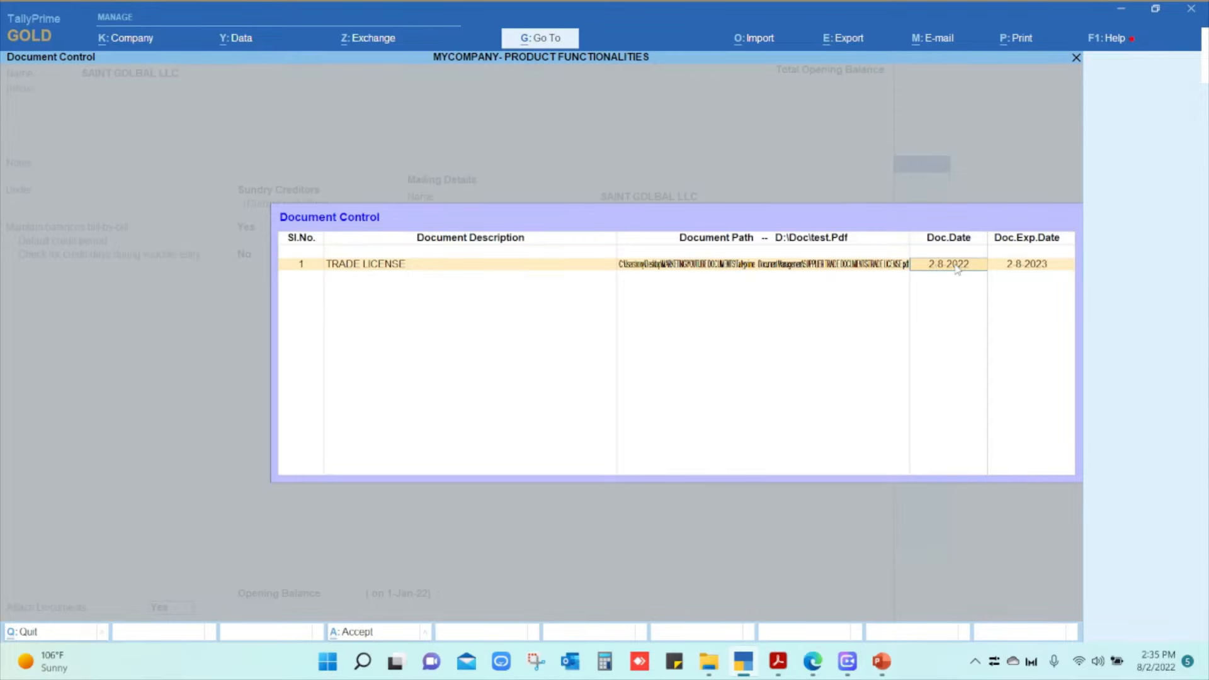
pyautogui.write('0')
pyautogui.write('1')
pyautogui.write('-8-2021')
pyautogui.press('Return')
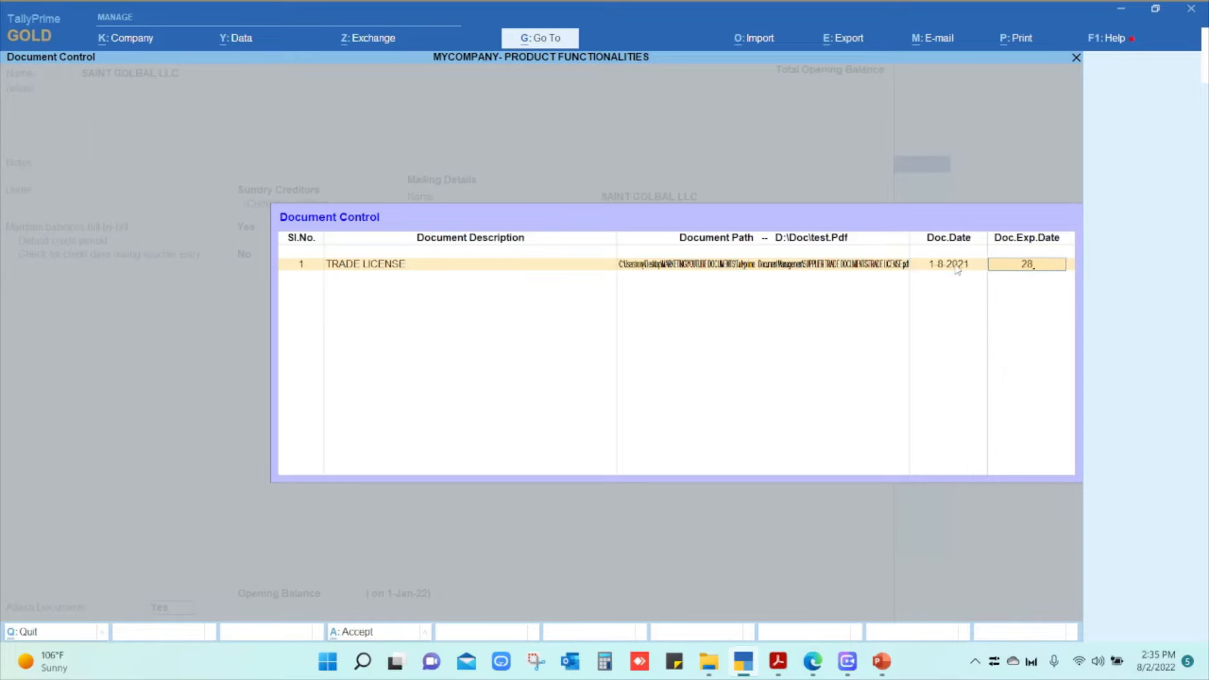
pyautogui.press('BackSpace')
pyautogui.write('2.08.2022')
pyautogui.press('Return')
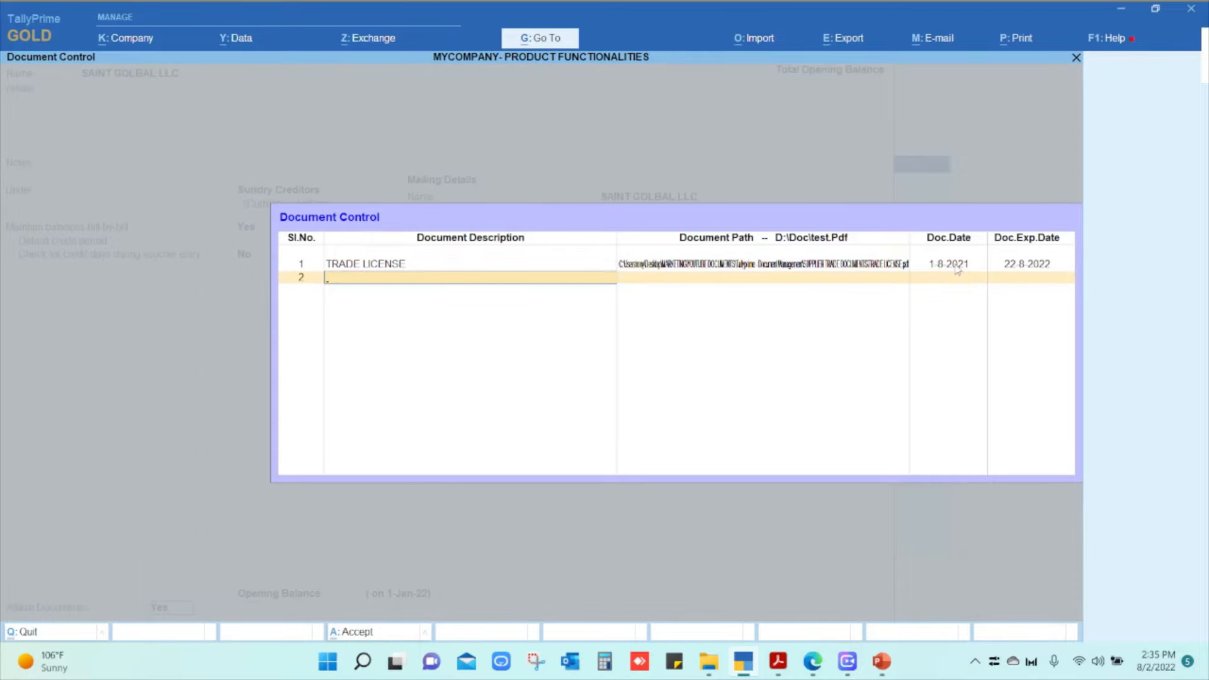
pyautogui.press('Return')
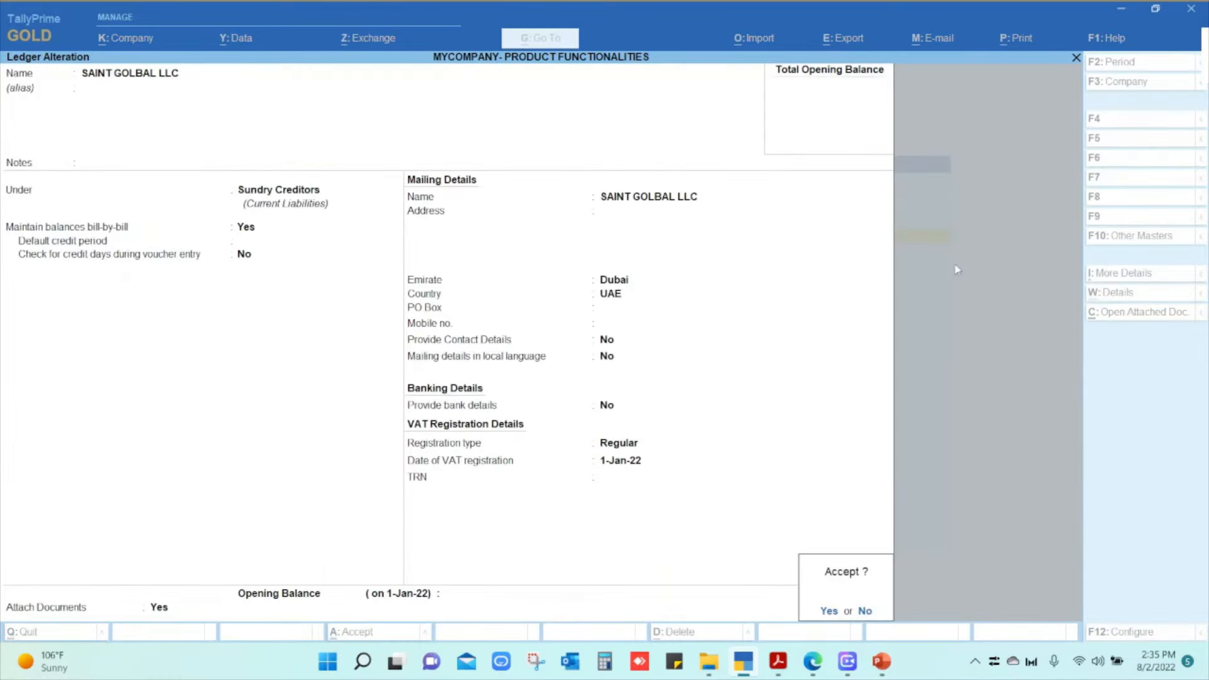
pyautogui.press('Return')
# - Open the NEXT MOVE SHIPPING LLC ledger for alteration and, keeping Attach Documents at Yes, open its Document Control list
pyautogui.press('Up')
pyautogui.press('Up')
pyautogui.press('Up')
pyautogui.press('Up')
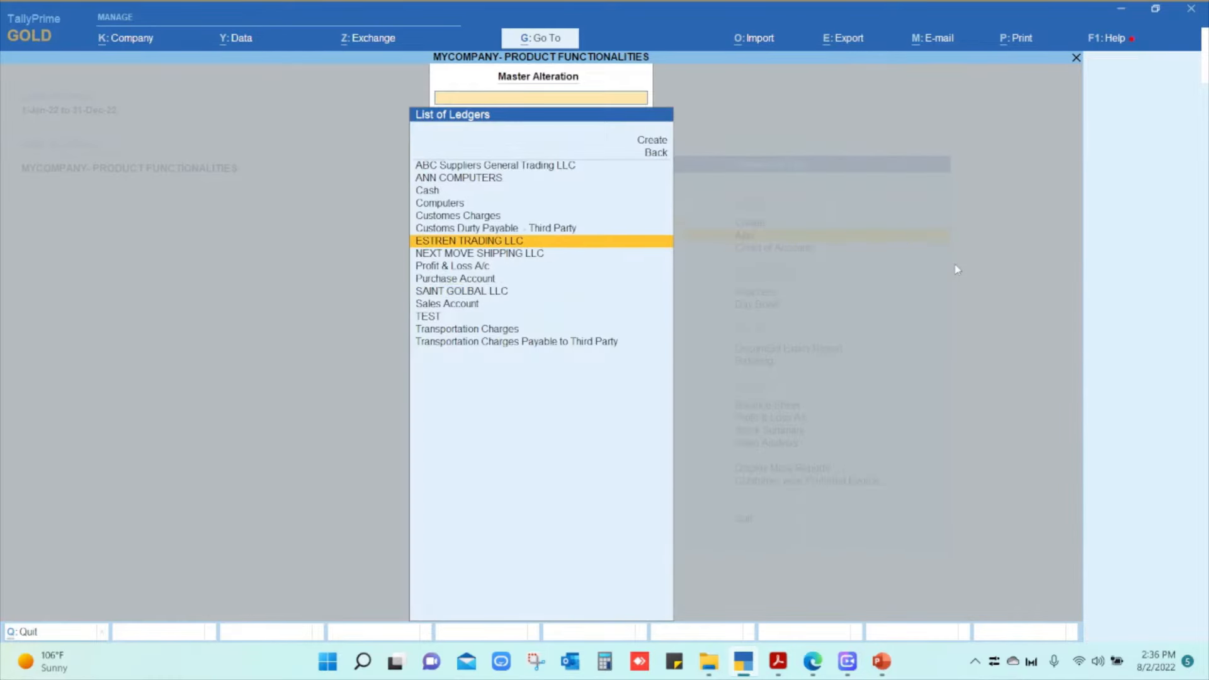
pyautogui.press('Up')
pyautogui.press('Down')
pyautogui.press('Down')
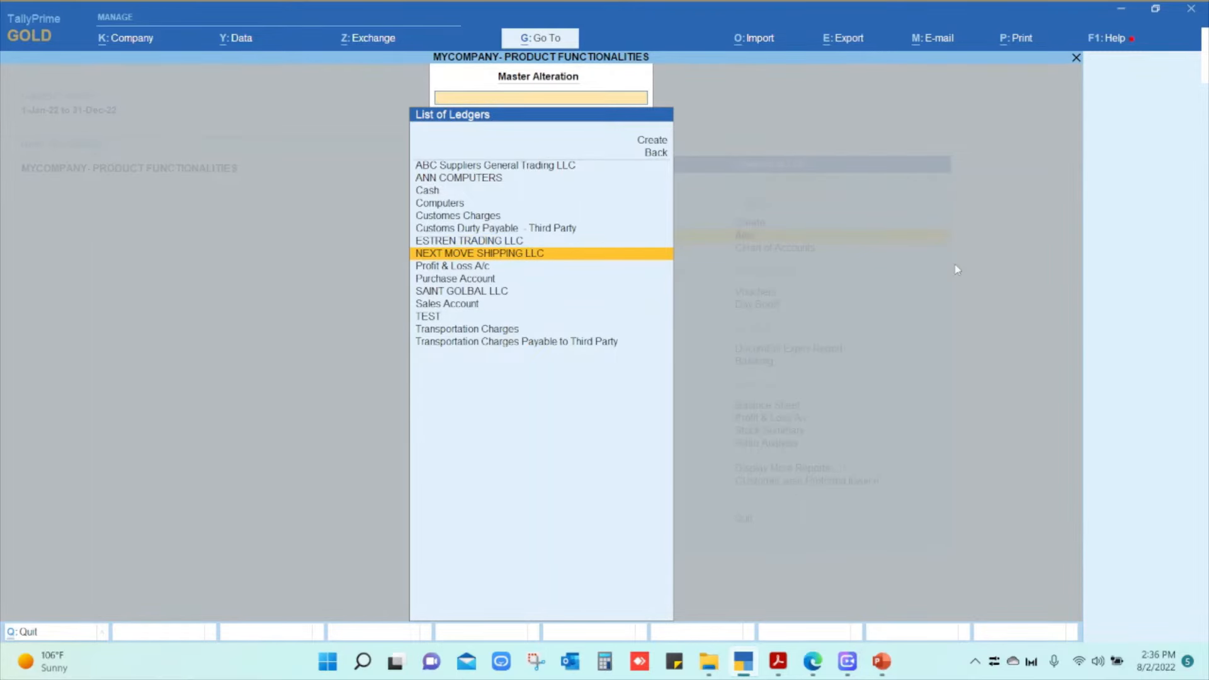
pyautogui.press('Return')
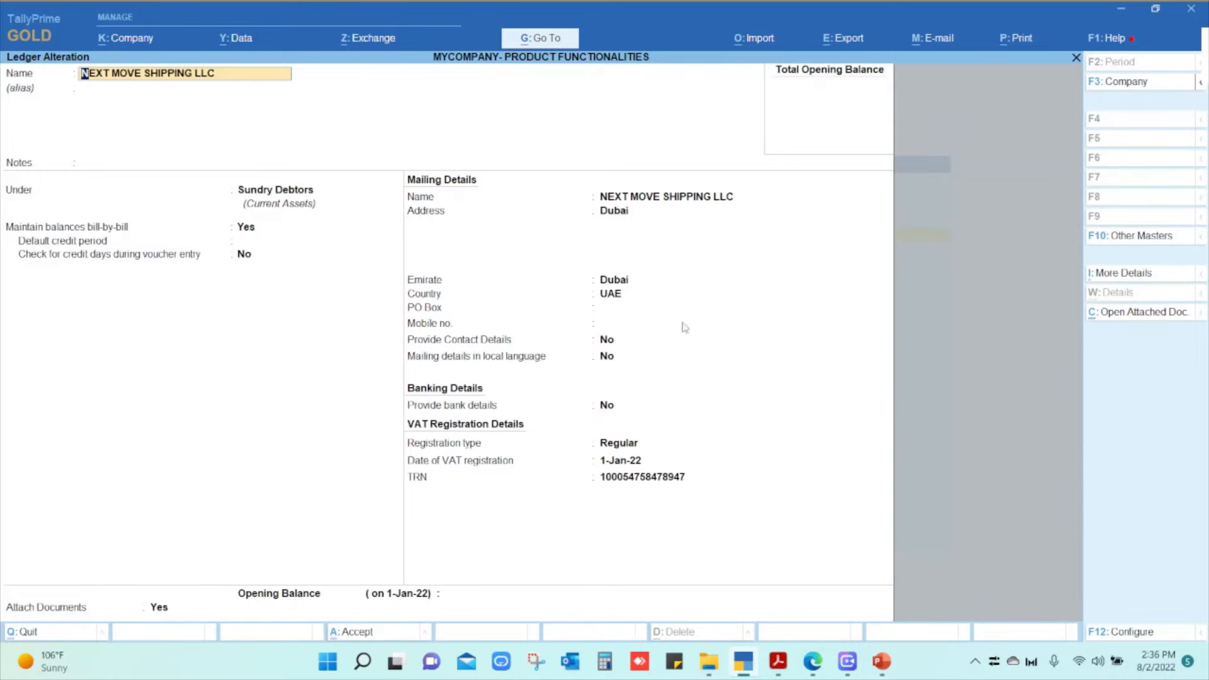
pyautogui.click(163, 615)
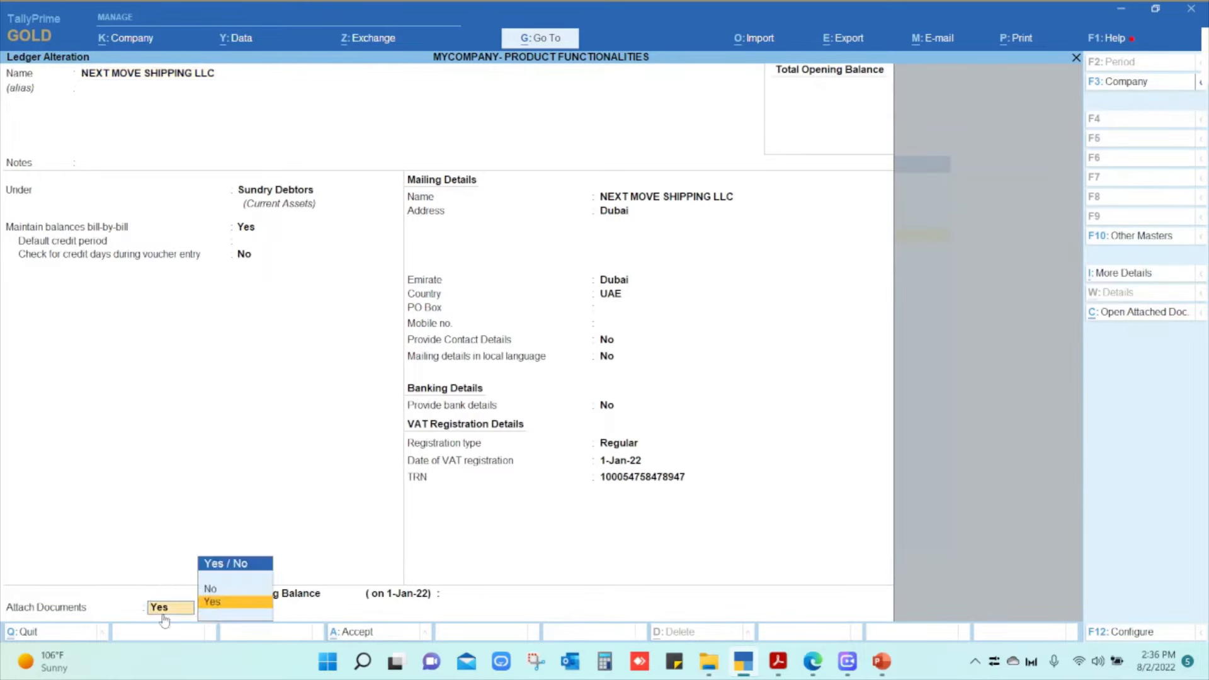
pyautogui.press('Return')
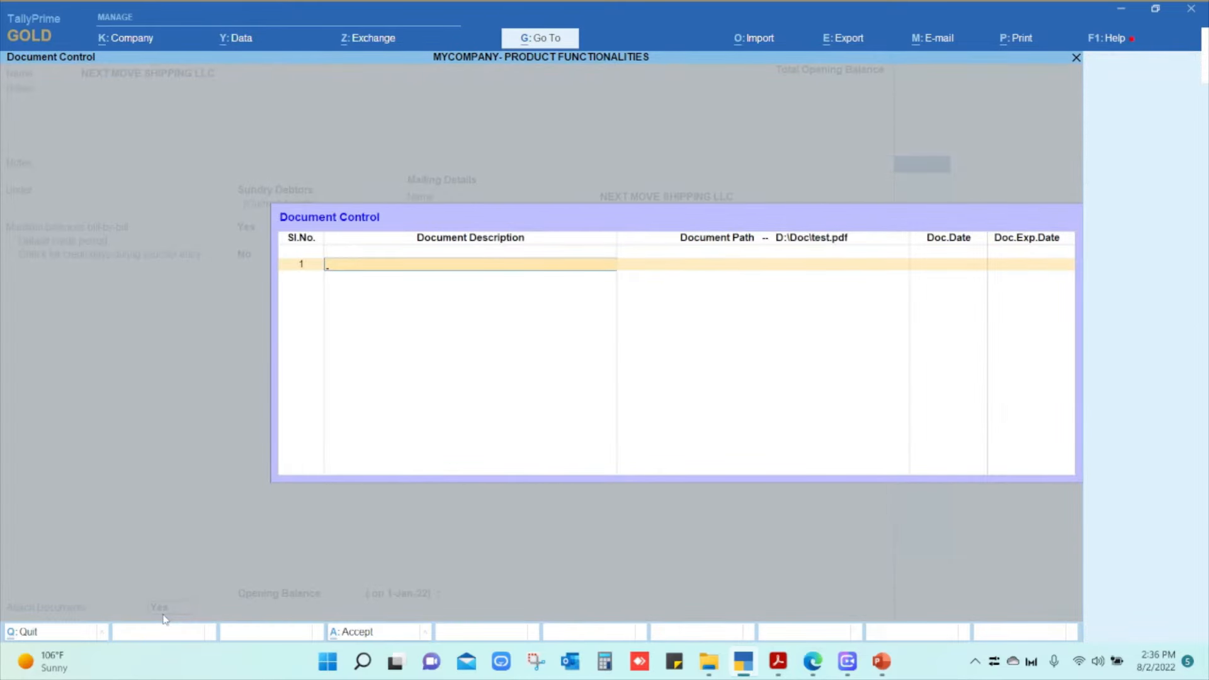
# - Add a document described as TRADE LICENSE and attach TRADE LICENSE - NEXT MOVE SHIPPING LLC from the CUSTOMER DOCUMENTS folder
pyautogui.write('TRADE LICENSE')
pyautogui.press('BackSpace')
pyautogui.write('E')
pyautogui.press('Return')
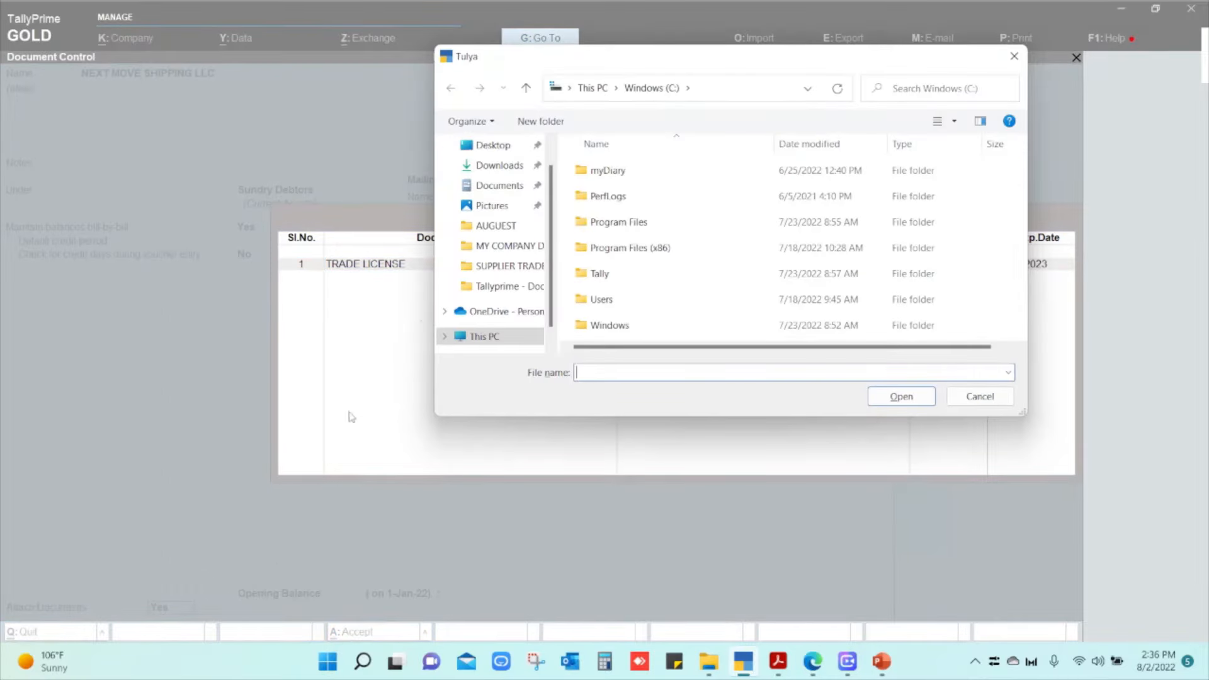
pyautogui.click(494, 287)
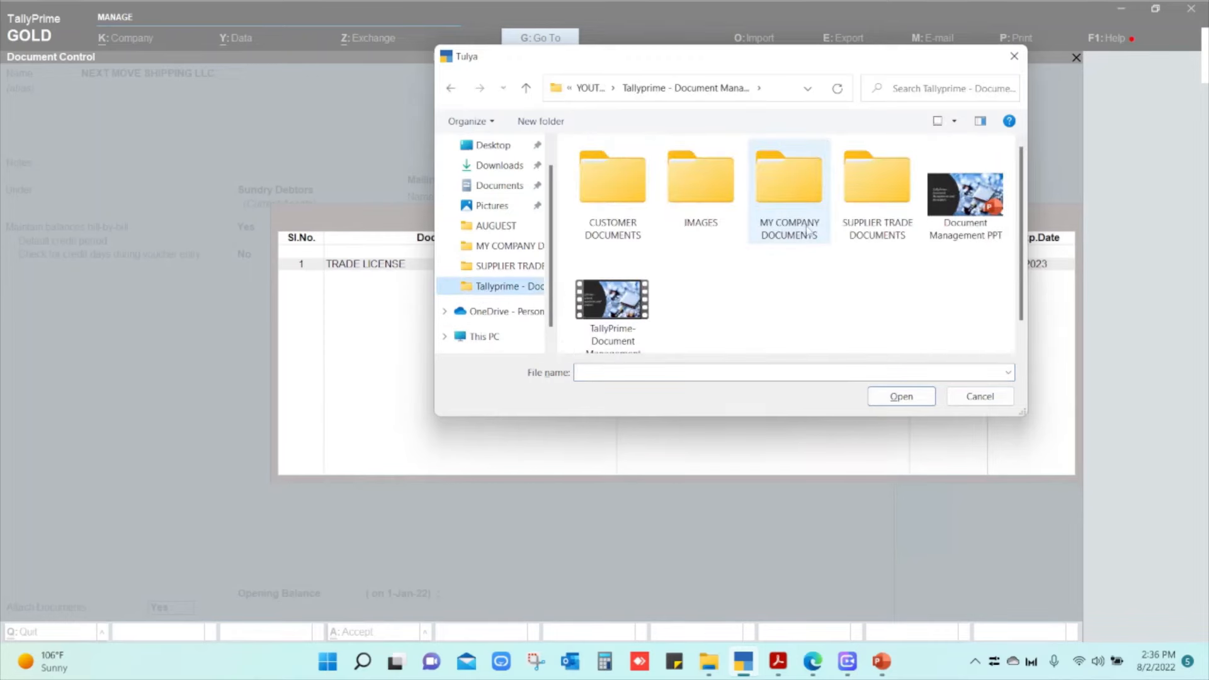
pyautogui.doubleClick(636, 214)
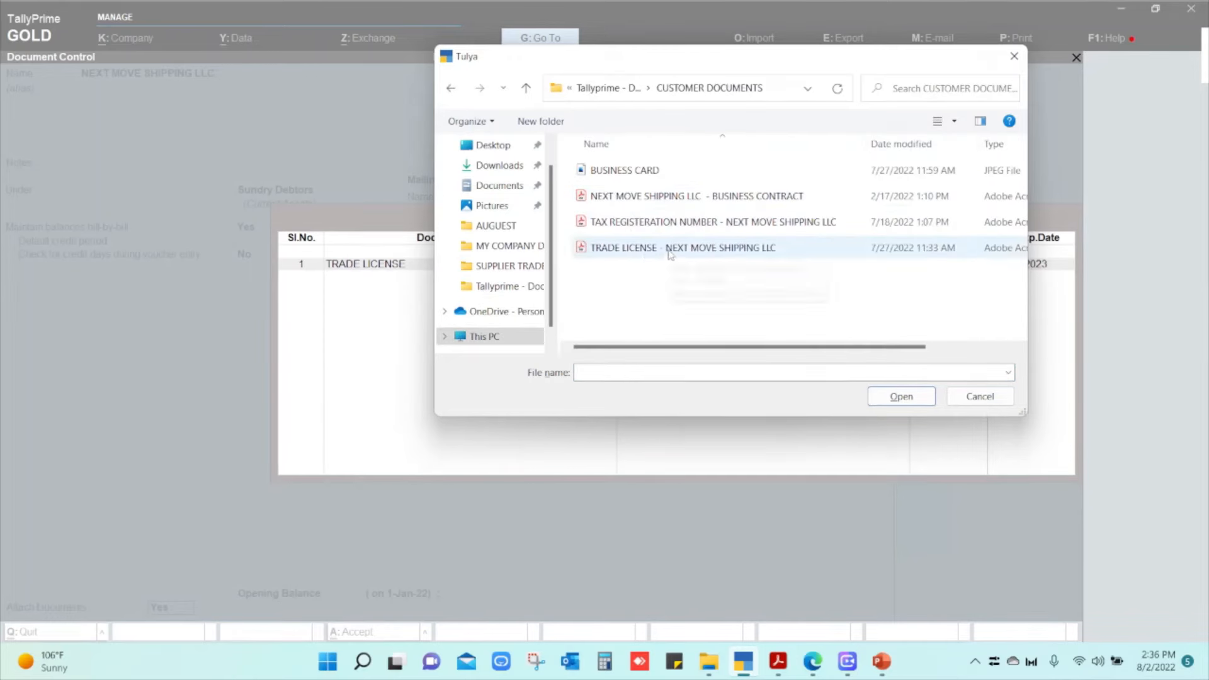
pyautogui.click(671, 251)
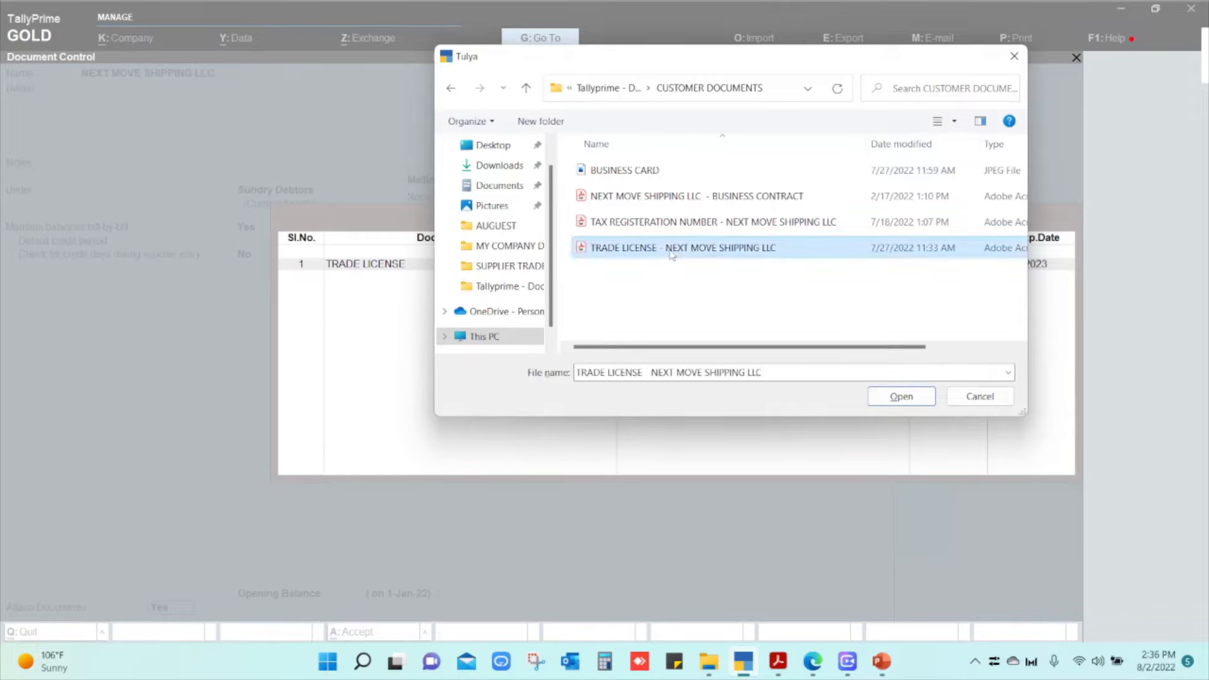
pyautogui.click(901, 398)
# - Set the customer trade license's expiry date to 22-8-2022
pyautogui.click(1025, 272)
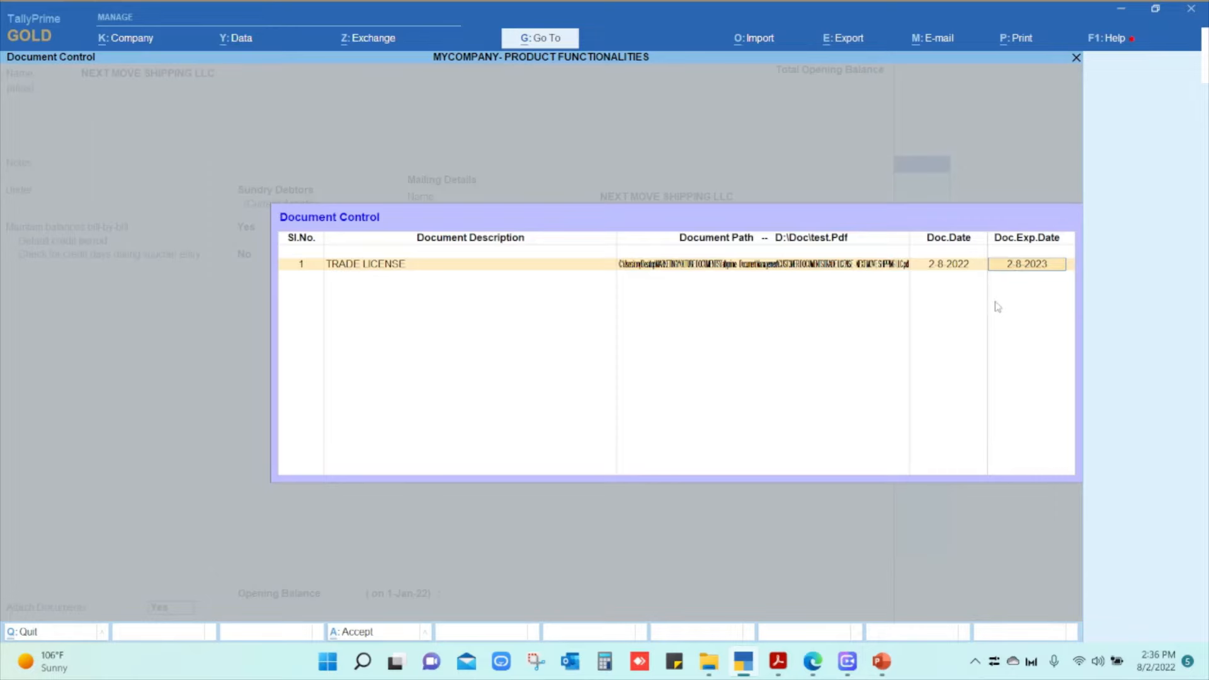
pyautogui.write('22-08-2022')
pyautogui.press('Return')
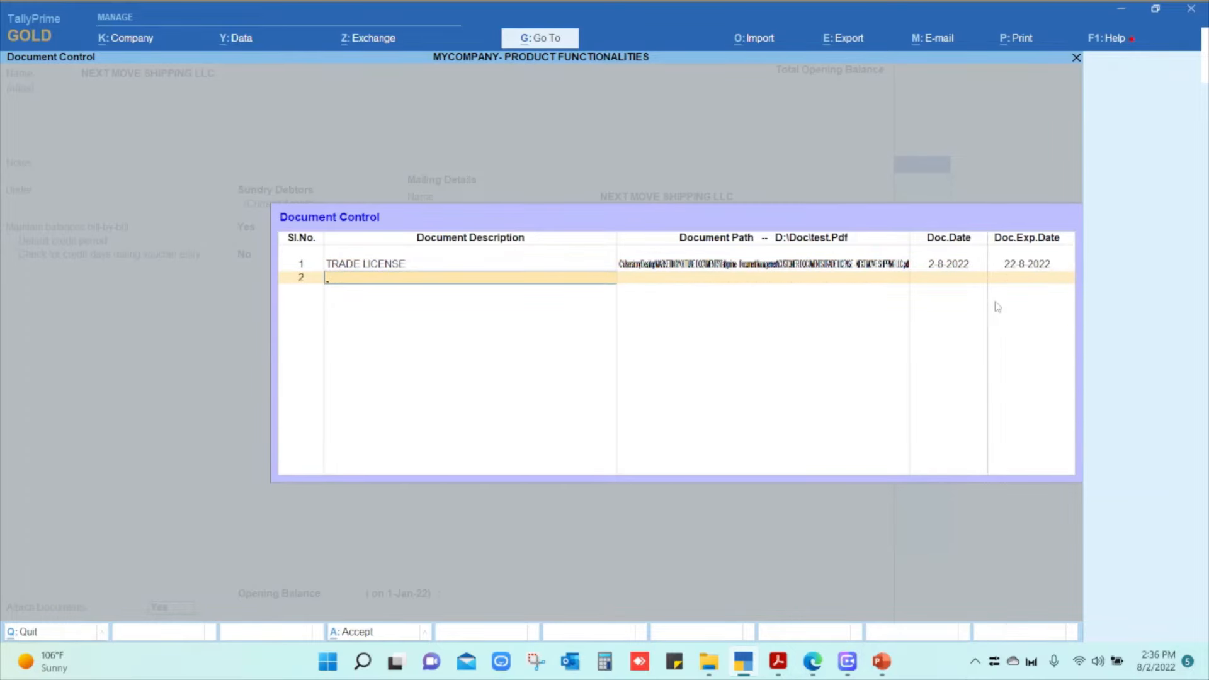
# - Add a second document described as TRN and attach TAX REGISTERATION NUMBER - NEXT MOVE SHIPPING LLC from the CUSTOMER DOCUMENTS folder
pyautogui.write('TRN')
pyautogui.press('Return')
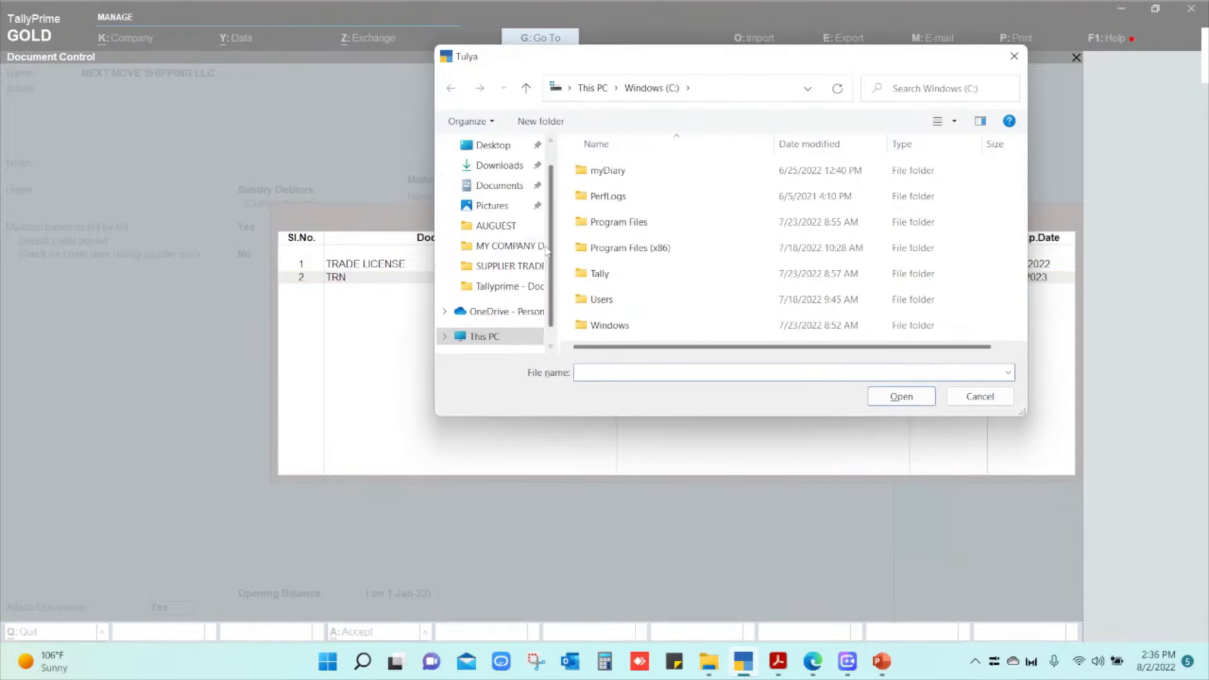
pyautogui.click(514, 289)
pyautogui.doubleClick(629, 226)
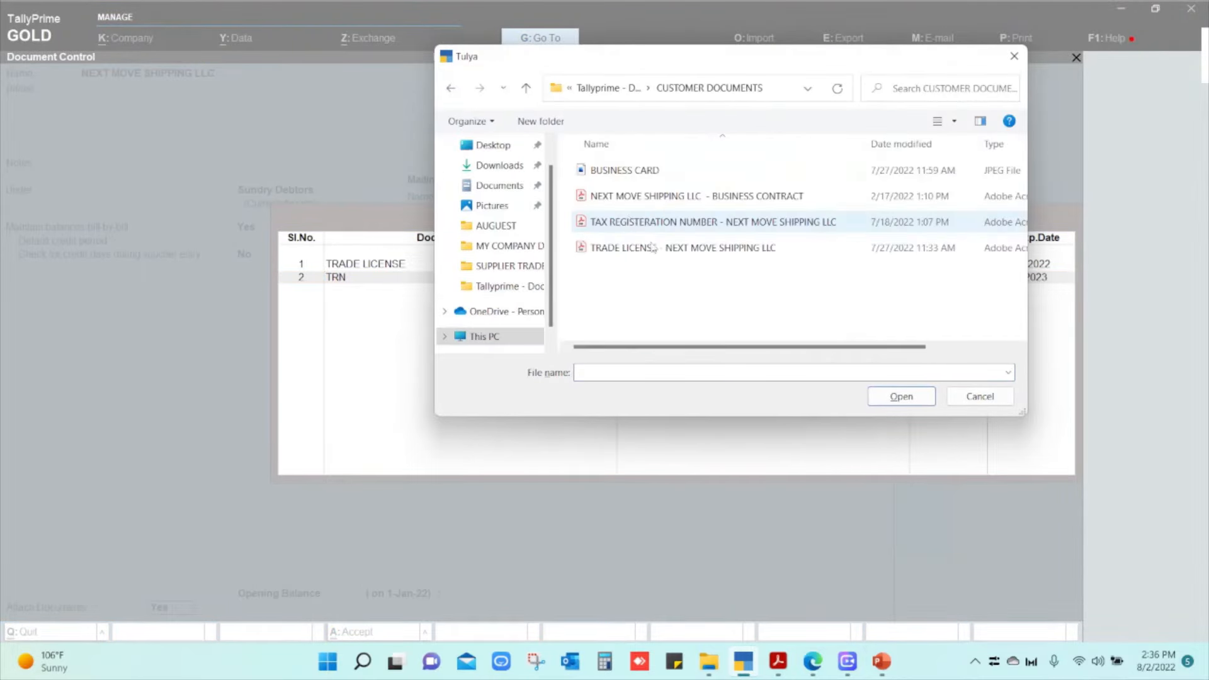
pyautogui.click(629, 226)
pyautogui.click(901, 396)
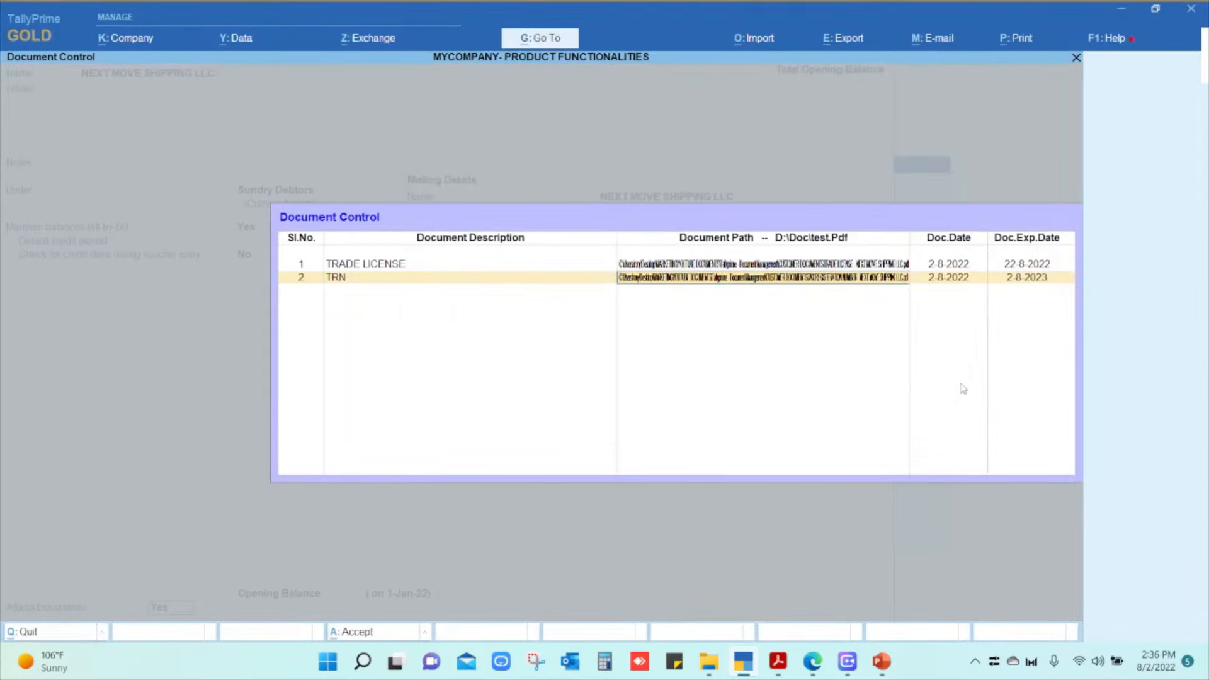
# - Keep the TRN document's default date, set its expiry date to 28-2-2022, and save the customer ledger
pyautogui.press('Return')
pyautogui.press('Return')
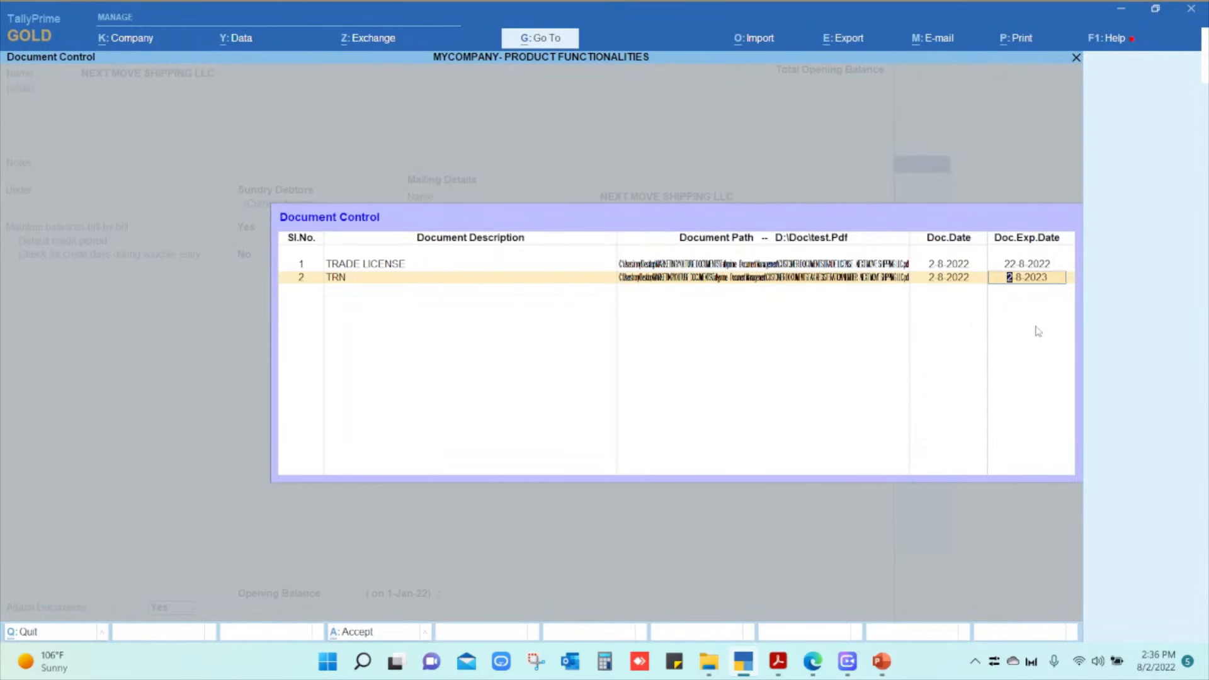
pyautogui.write('28-02-2022')
pyautogui.press('Return')
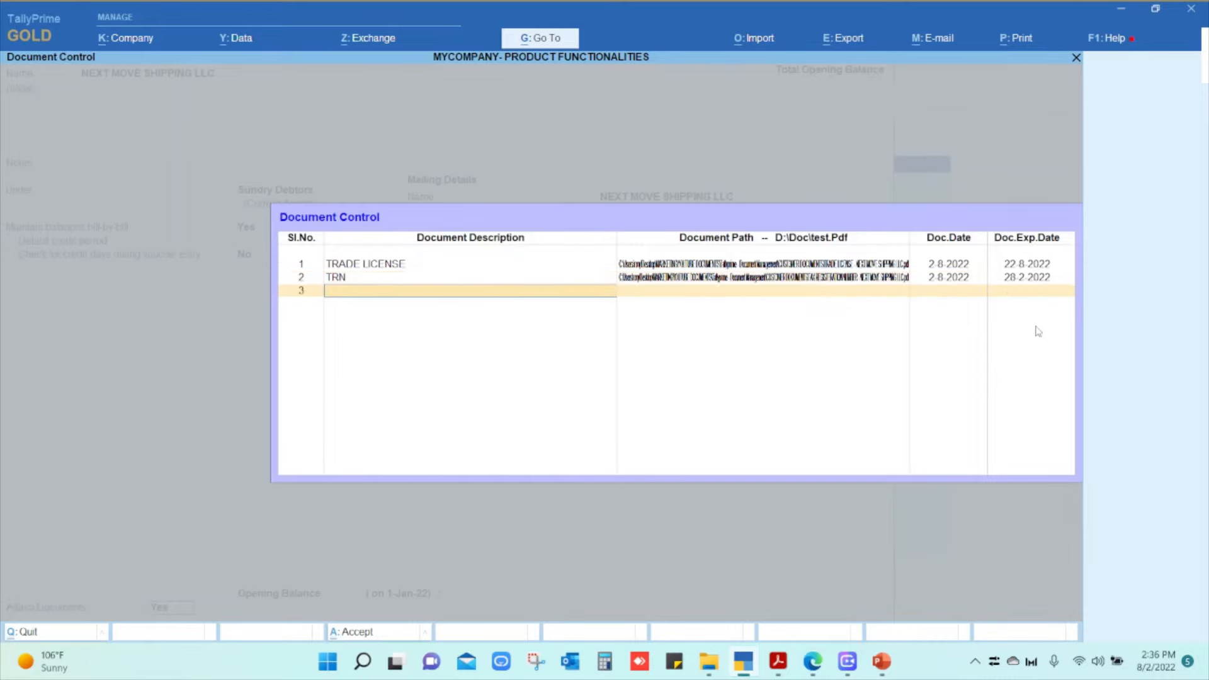
pyautogui.press('Return')
pyautogui.press('y')
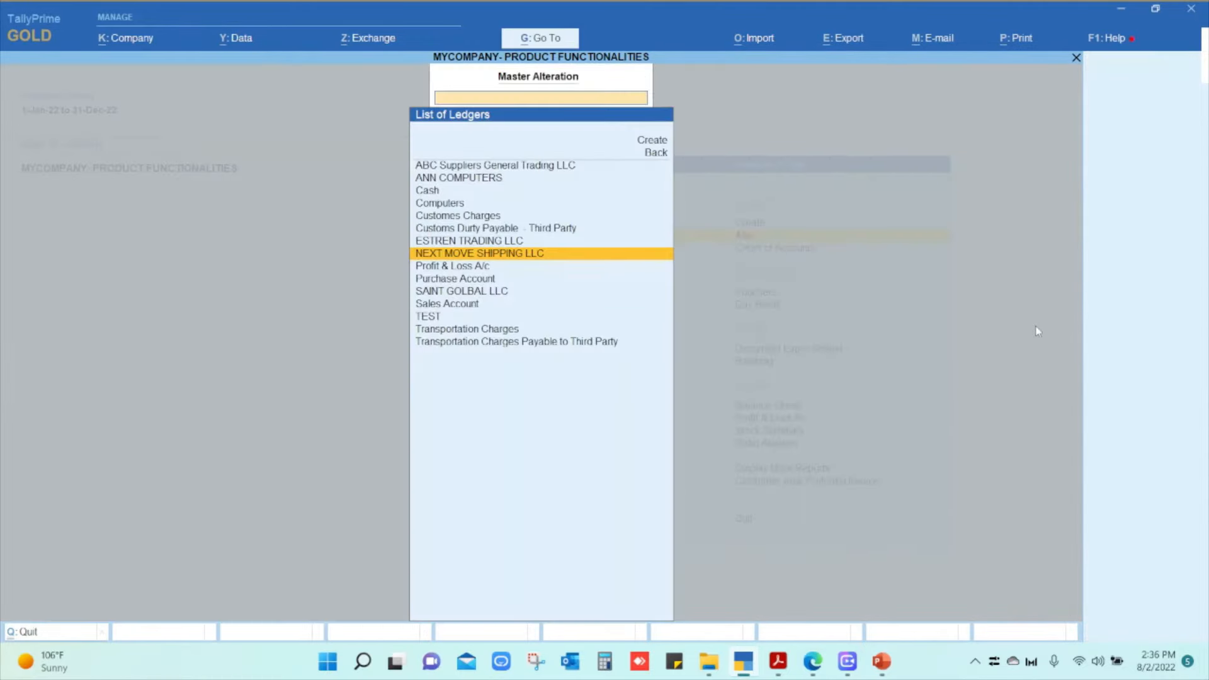
# - Leave the ledger list and return to the Gateway of Tally without quitting
pyautogui.press('Escape')
pyautogui.press('Escape')
pyautogui.press('Escape')
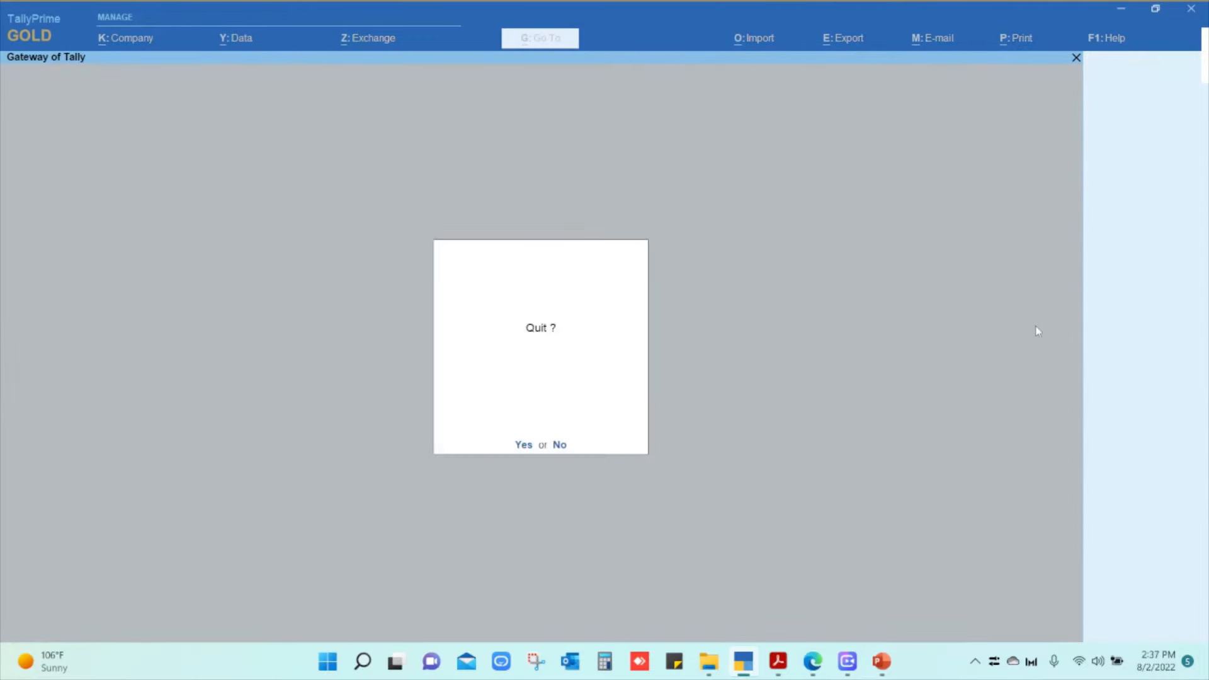
pyautogui.press('Escape')
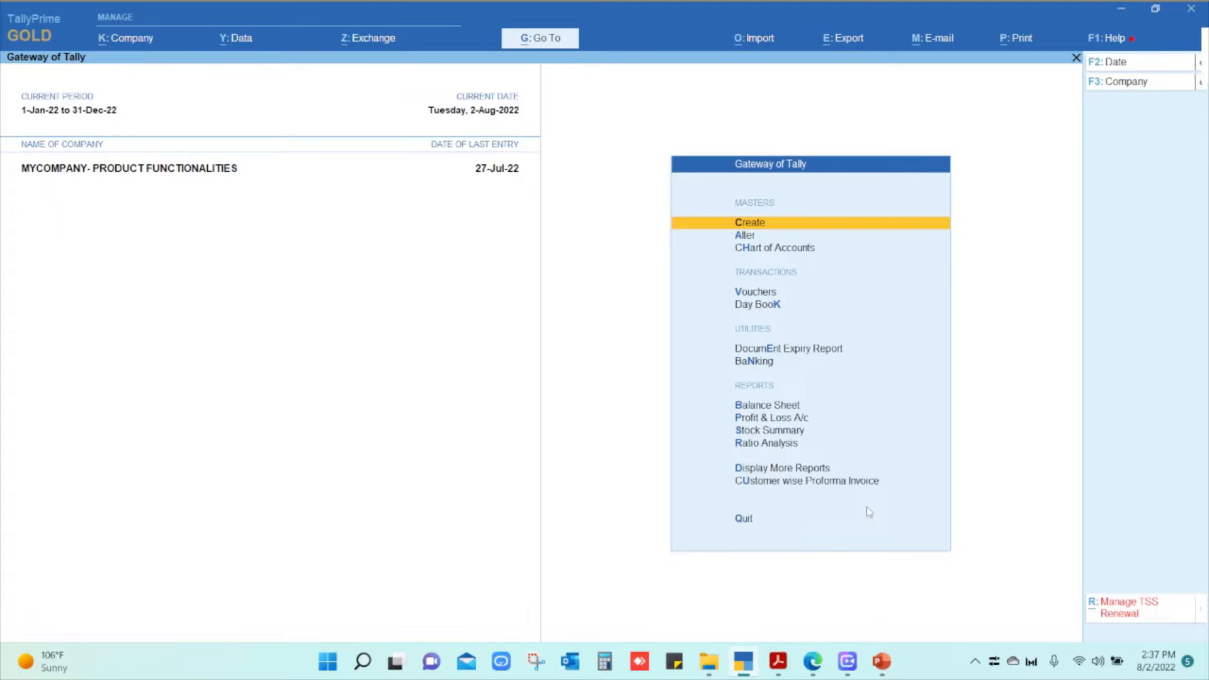
# - Open the list of employees for master alteration under Payroll Masters
pyautogui.press('Down')
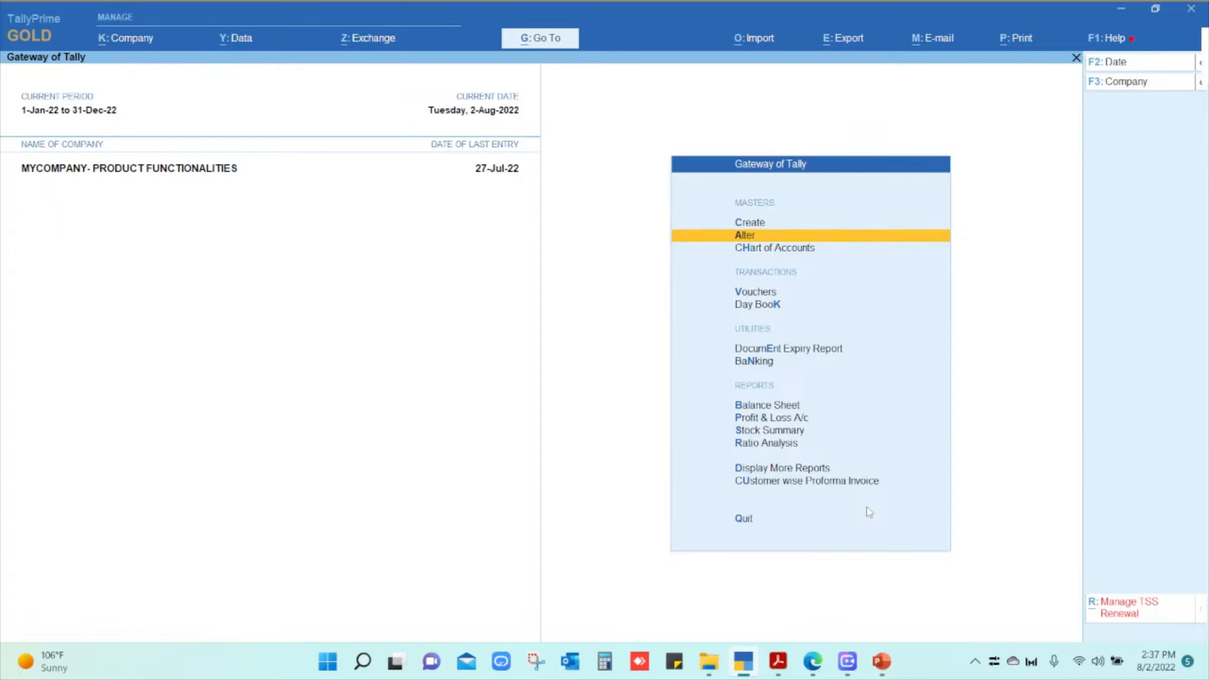
pyautogui.press('Return')
pyautogui.press('Down')
pyautogui.press('Down')
pyautogui.press('Down')
pyautogui.press('Down')
pyautogui.press('Down')
pyautogui.press('Down')
pyautogui.press('Down')
pyautogui.press('Down')
pyautogui.press('Down')
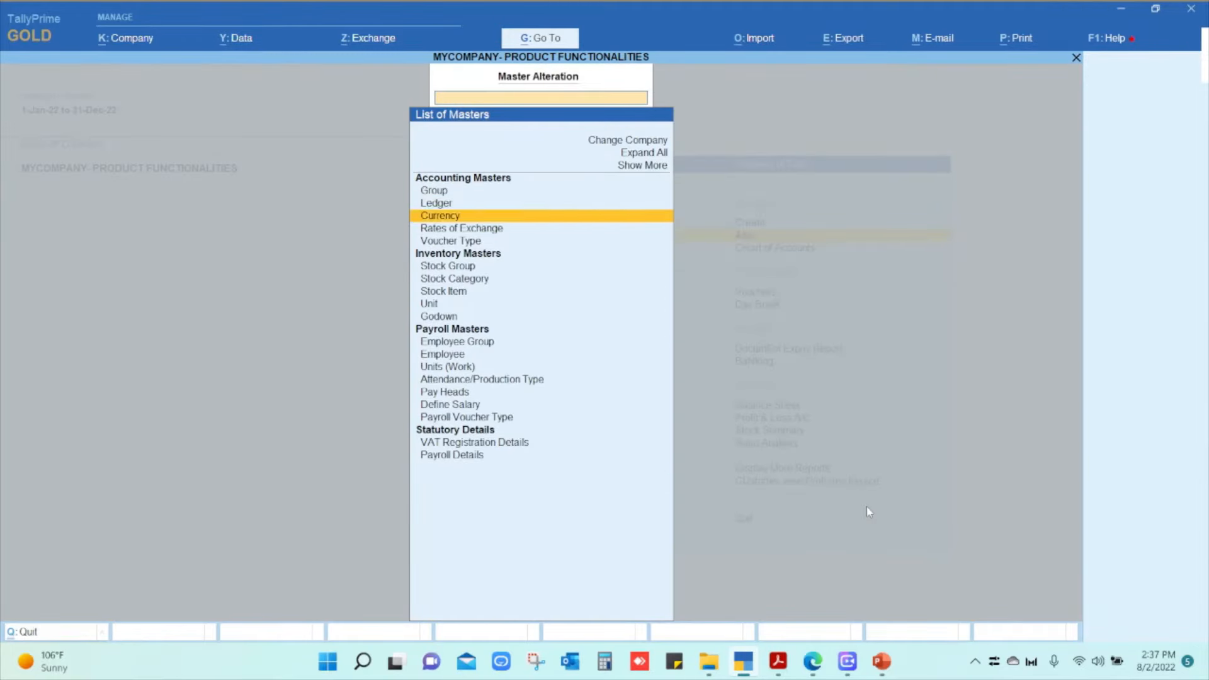
pyautogui.press('Down')
pyautogui.press('Down')
pyautogui.press('Down')
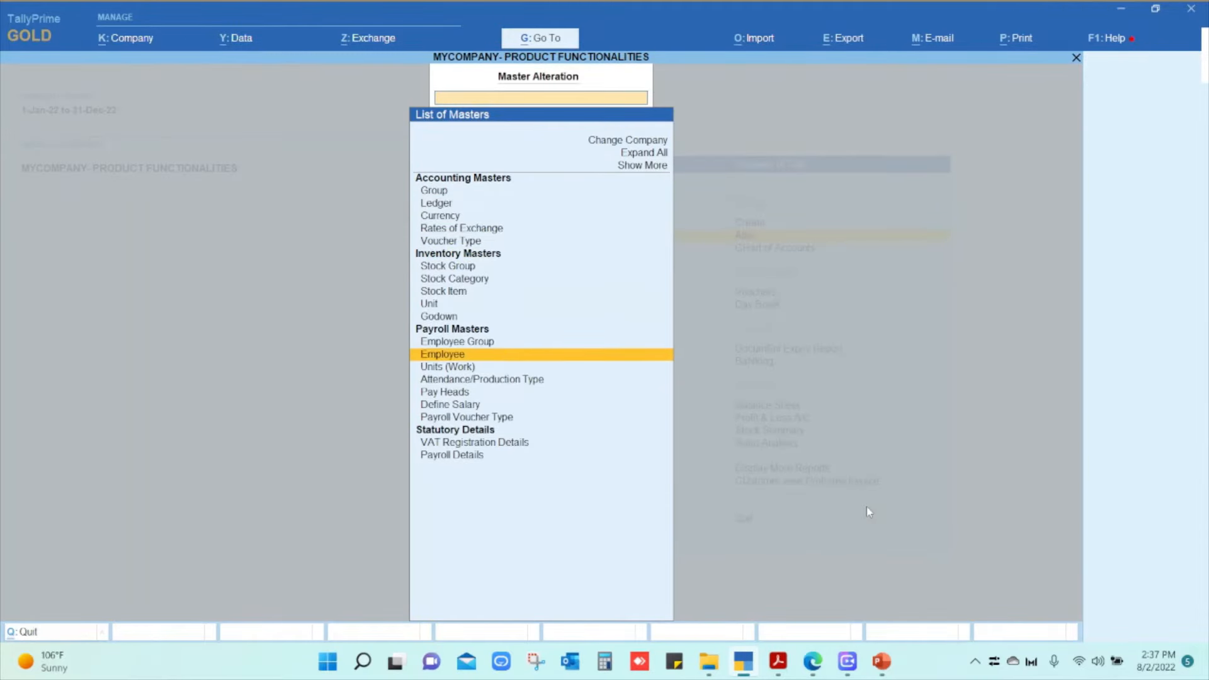
pyautogui.press('Return')
# - Open the second listed employee for alteration and, keeping Attach Documents at Yes, open the employee's Document Control list
pyautogui.press('Down')
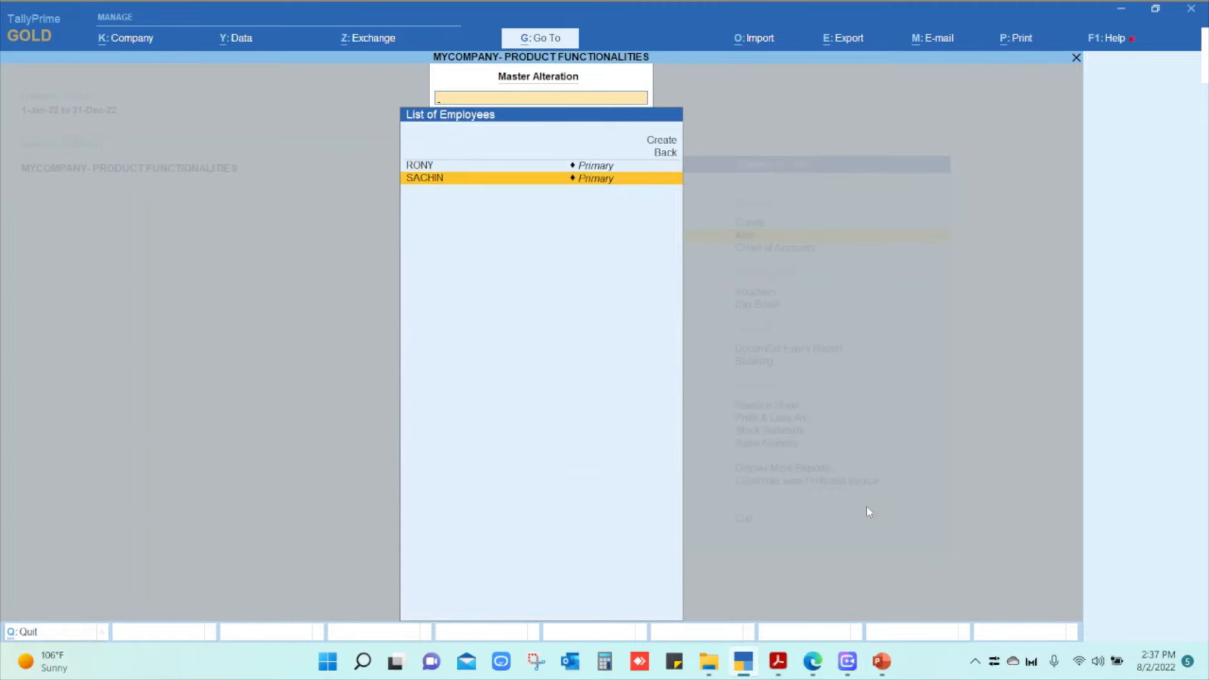
pyautogui.press('Return')
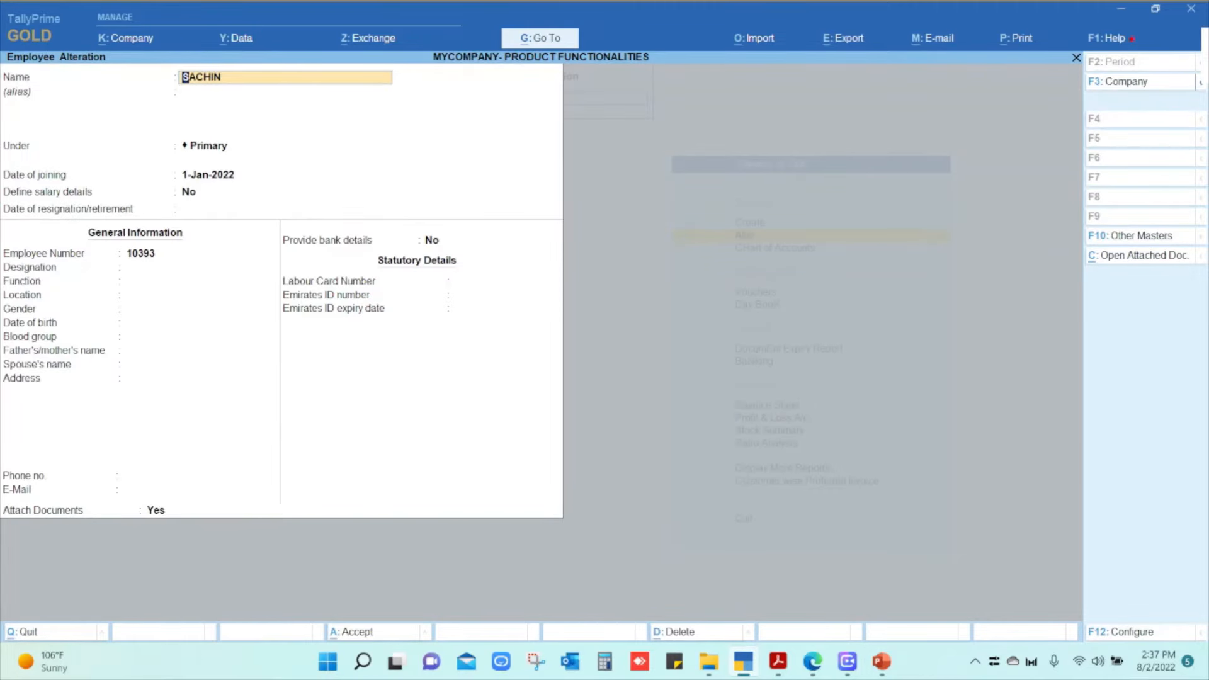
pyautogui.click(156, 511)
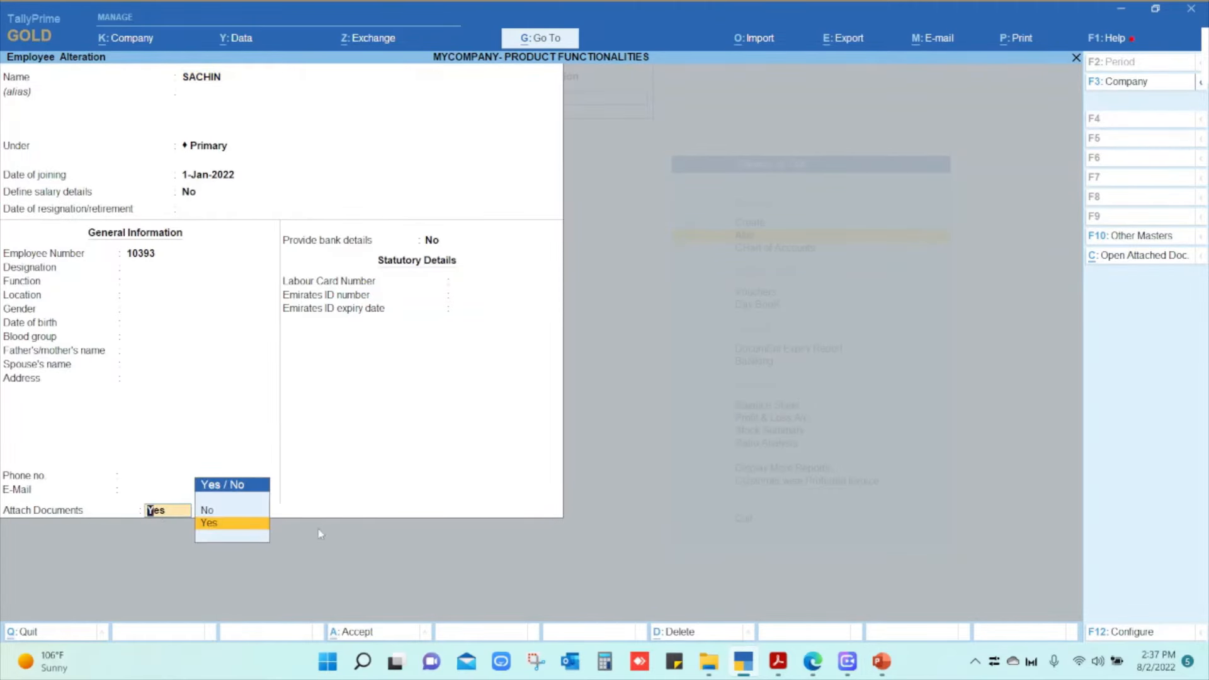
pyautogui.press('Return')
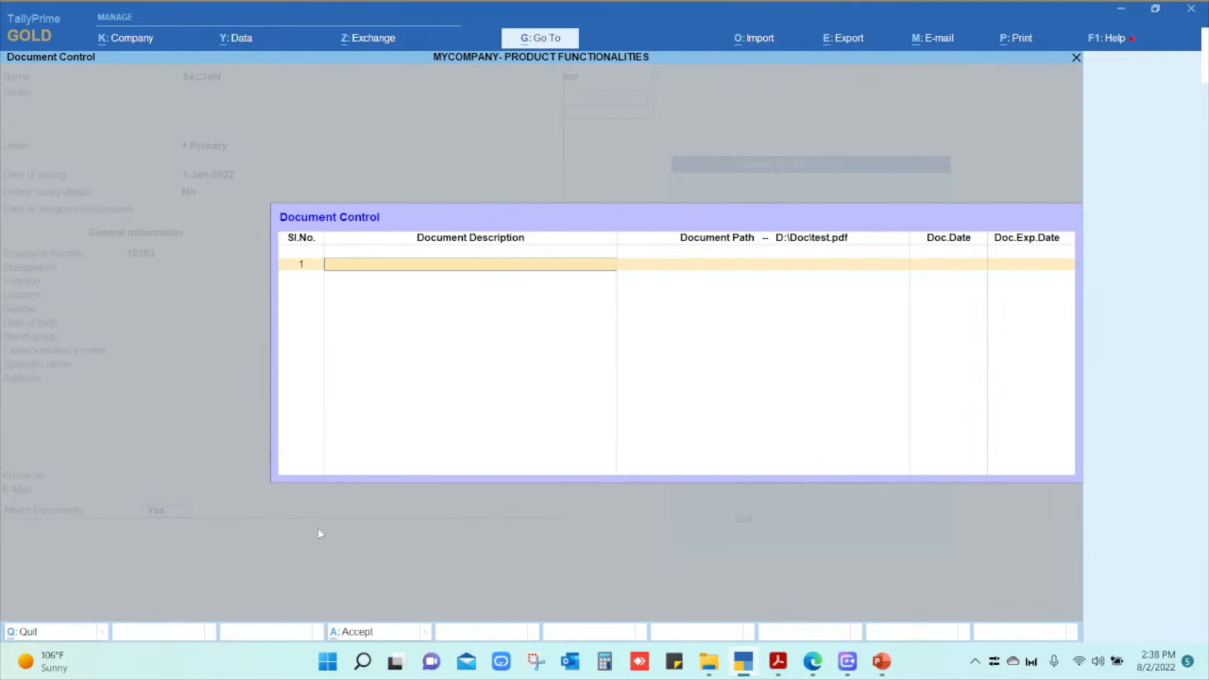
# - Add an EMIRATES ID document to the employee using the EMIRATES ID file from MY COMPANY DOCUMENTS, with expiry date 30-08-2022
pyautogui.write('EMIRATES ID')
pyautogui.press('Return')
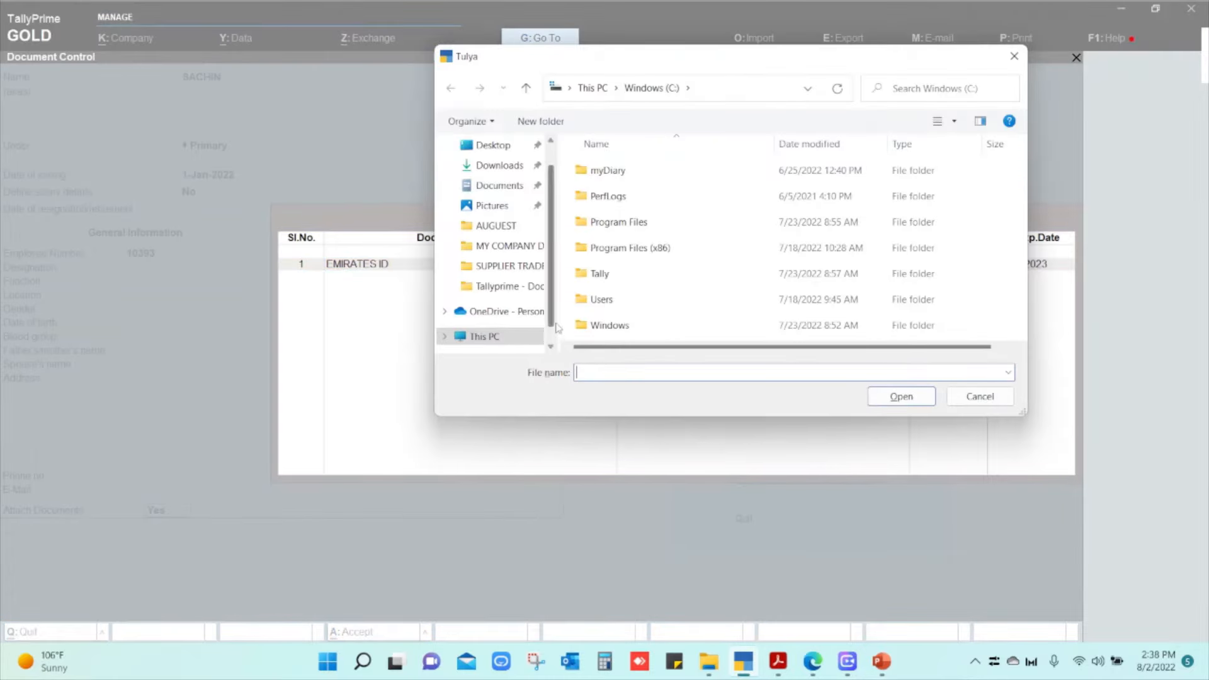
pyautogui.click(507, 286)
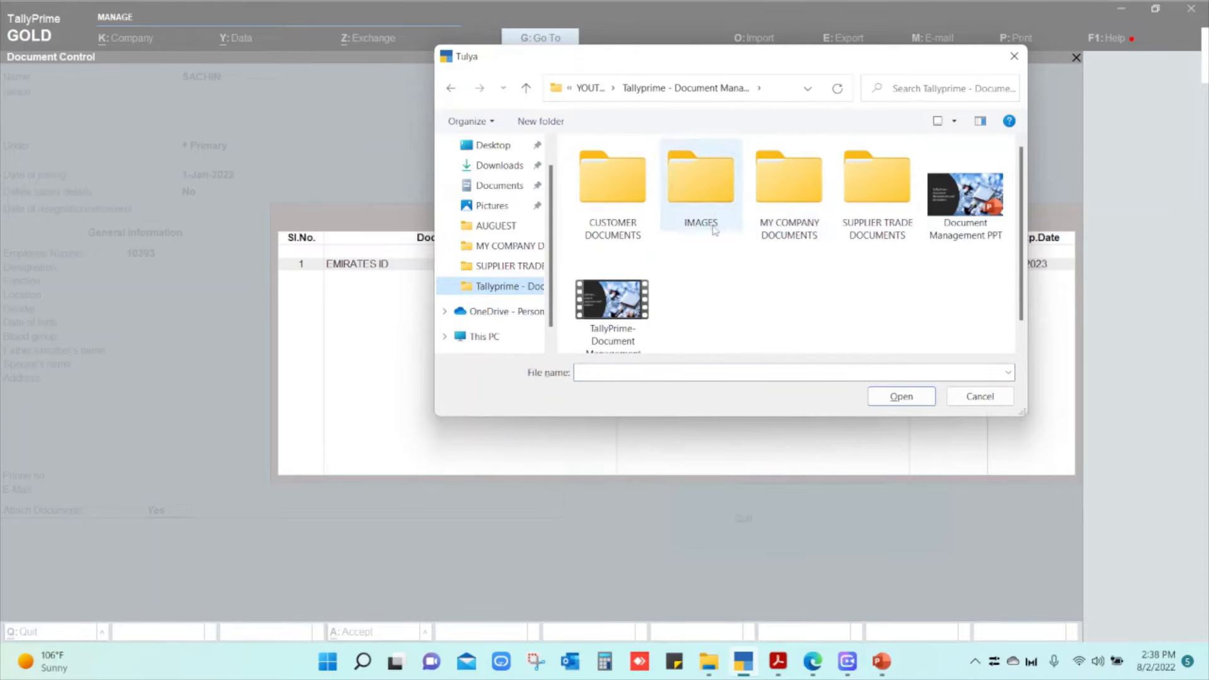
pyautogui.doubleClick(784, 200)
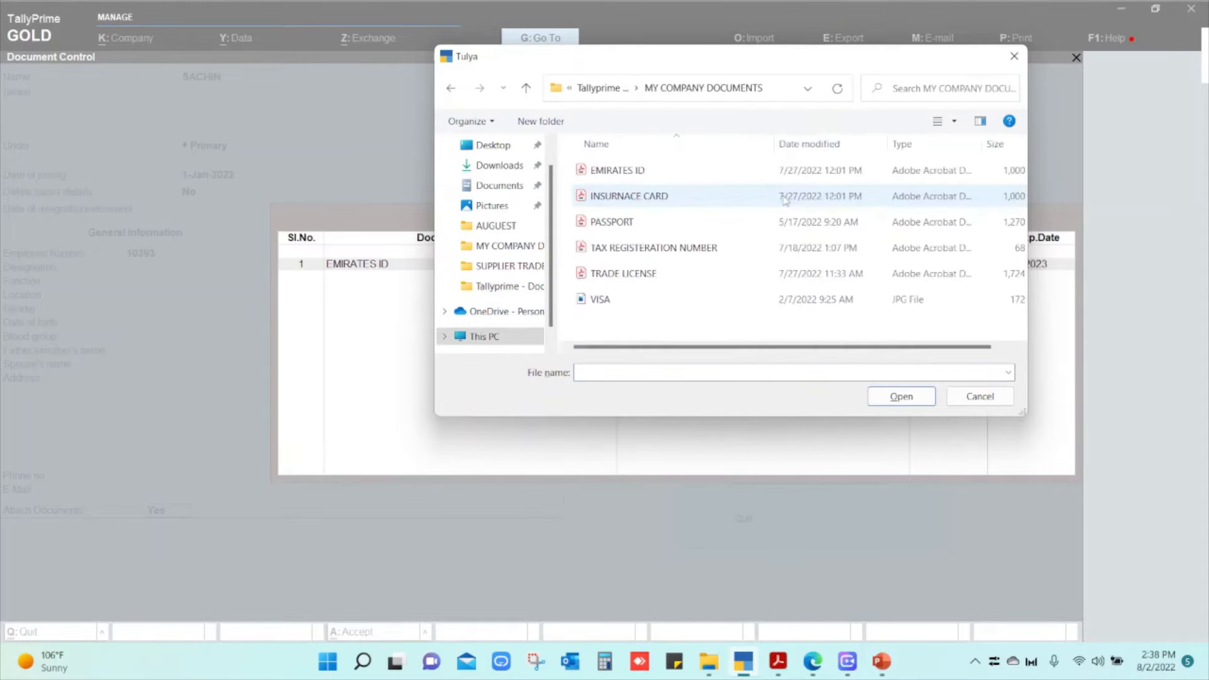
pyautogui.click(643, 179)
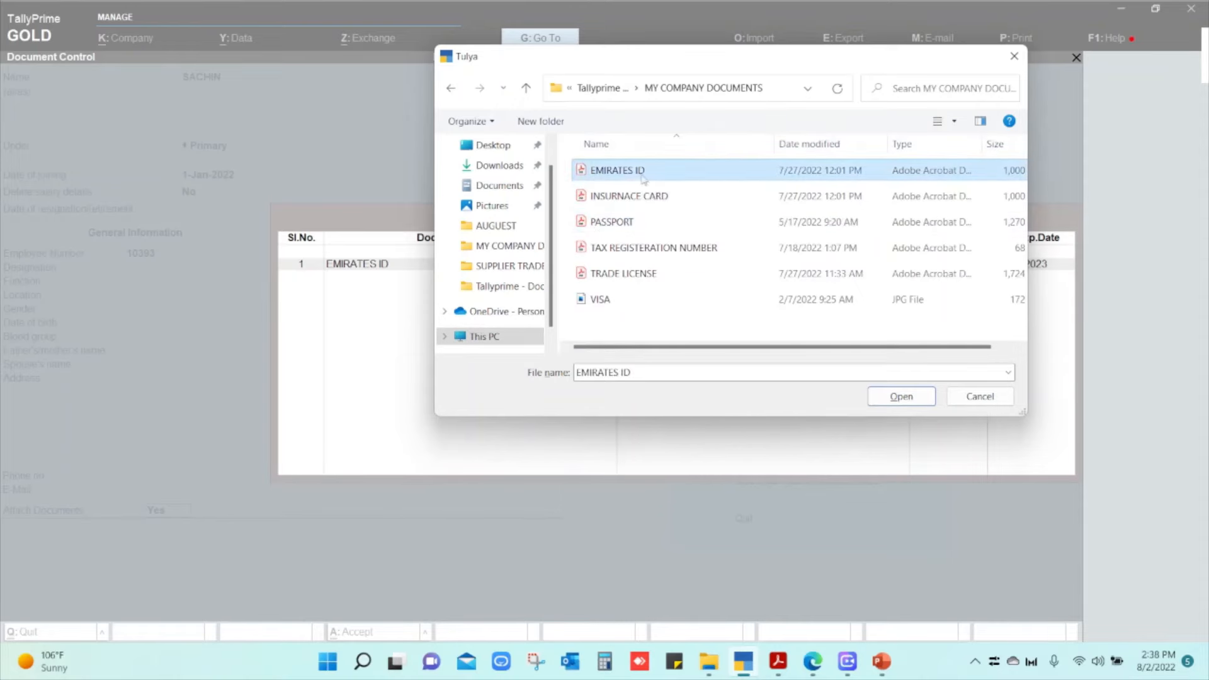
pyautogui.click(904, 397)
pyautogui.click(1026, 266)
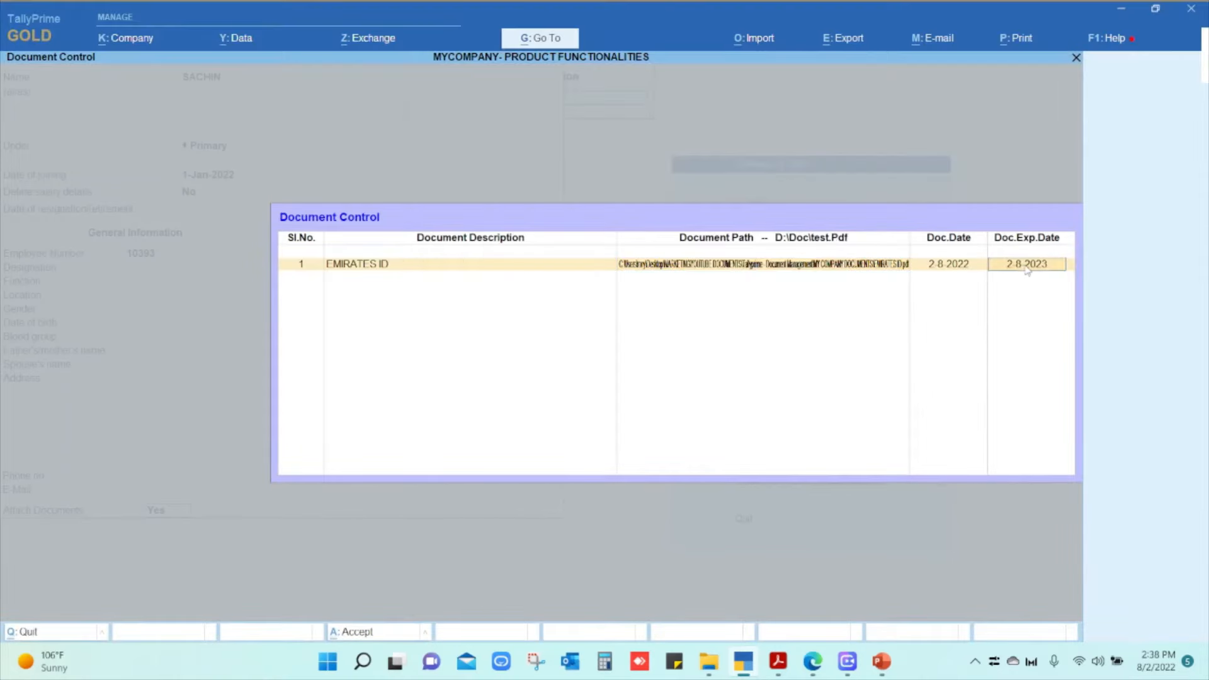
pyautogui.write('30-08-2022')
pyautogui.press('Return')
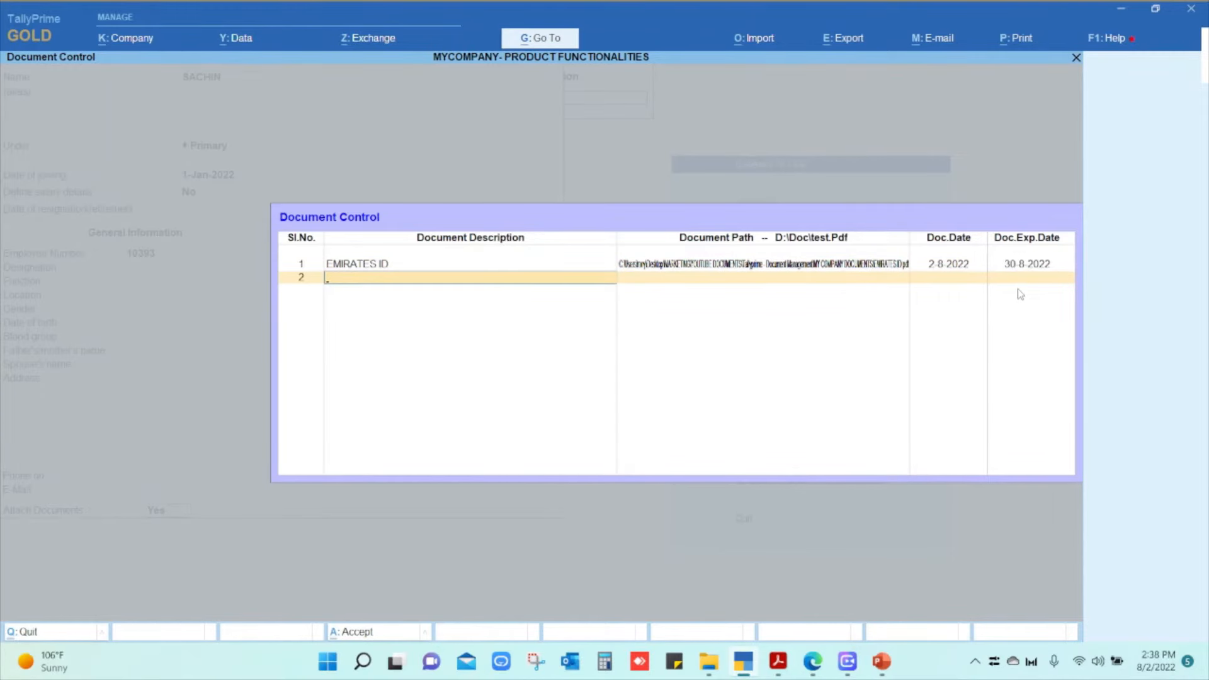
# - Add a PASSPORT document using the PASSPORT file from MY COMPANY DOCUMENTS, keeping the default issue and expiry dates
pyautogui.write('PASSPORT')
pyautogui.press('Return')
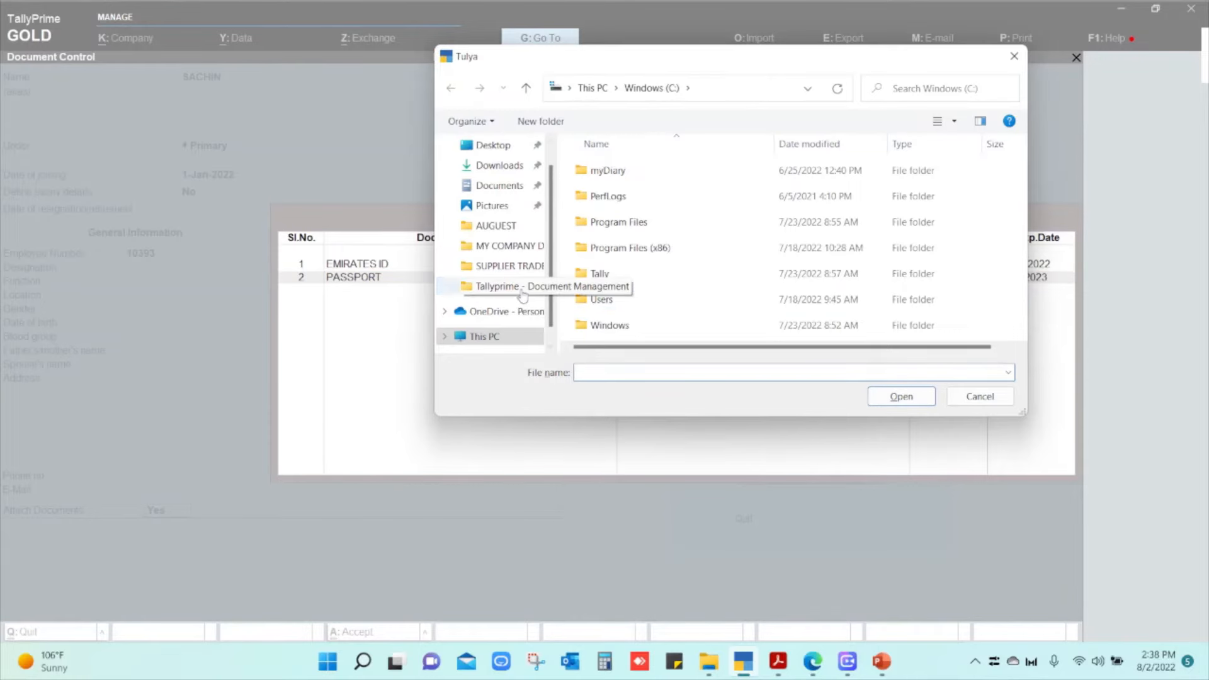
pyautogui.click(522, 291)
pyautogui.doubleClick(794, 220)
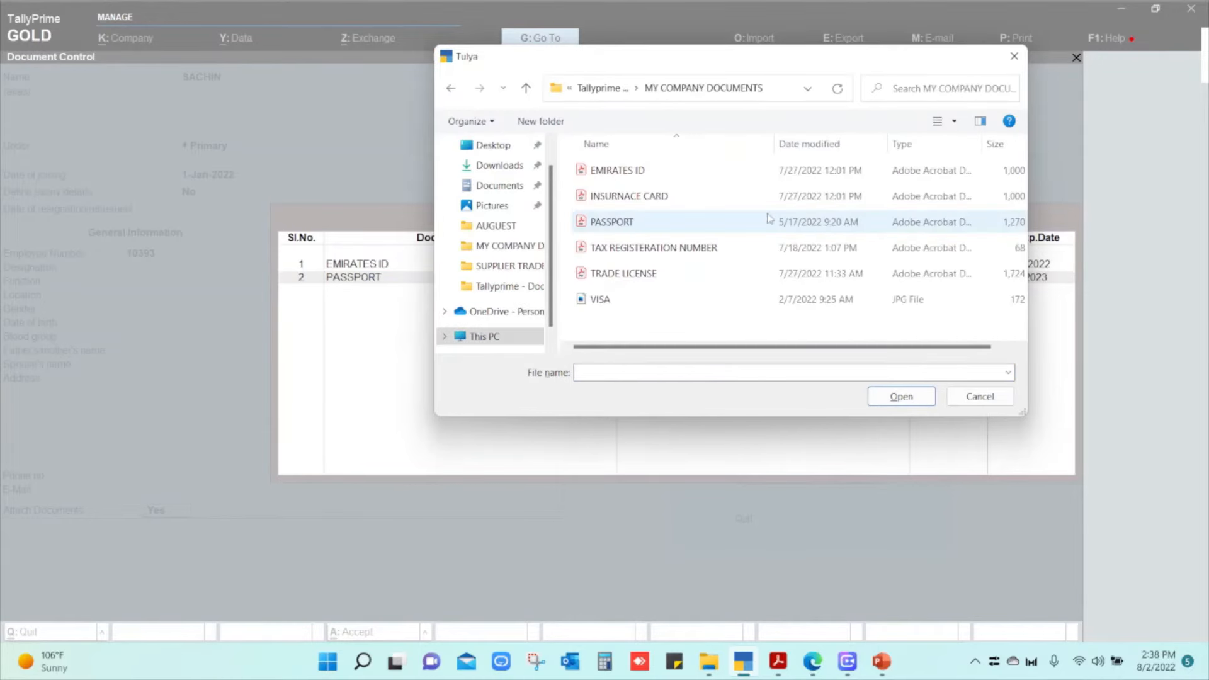
pyautogui.click(768, 221)
pyautogui.click(901, 396)
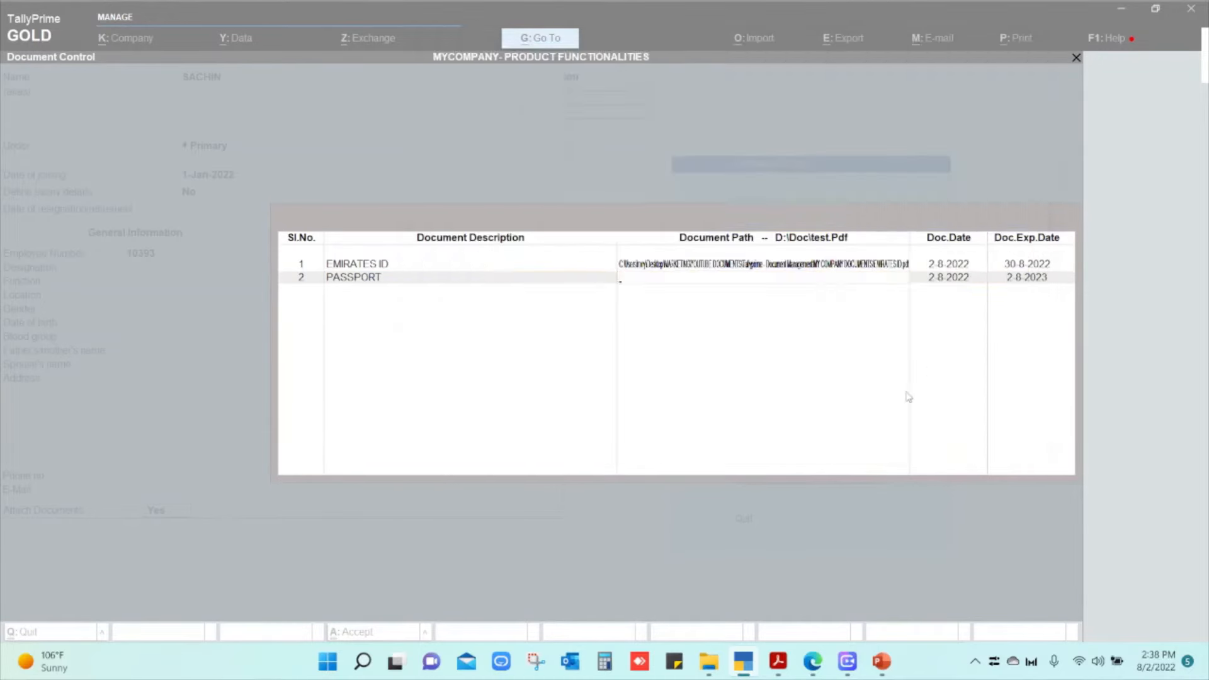
pyautogui.press('Return')
pyautogui.press('Return')
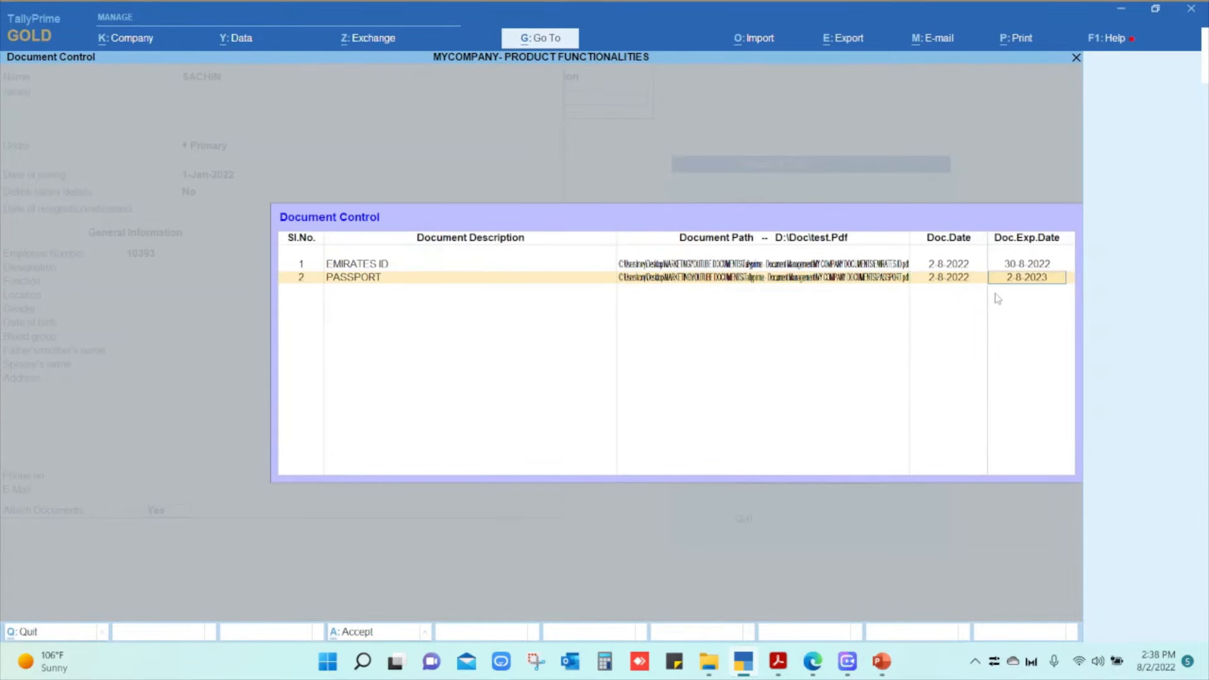
pyautogui.press('Return')
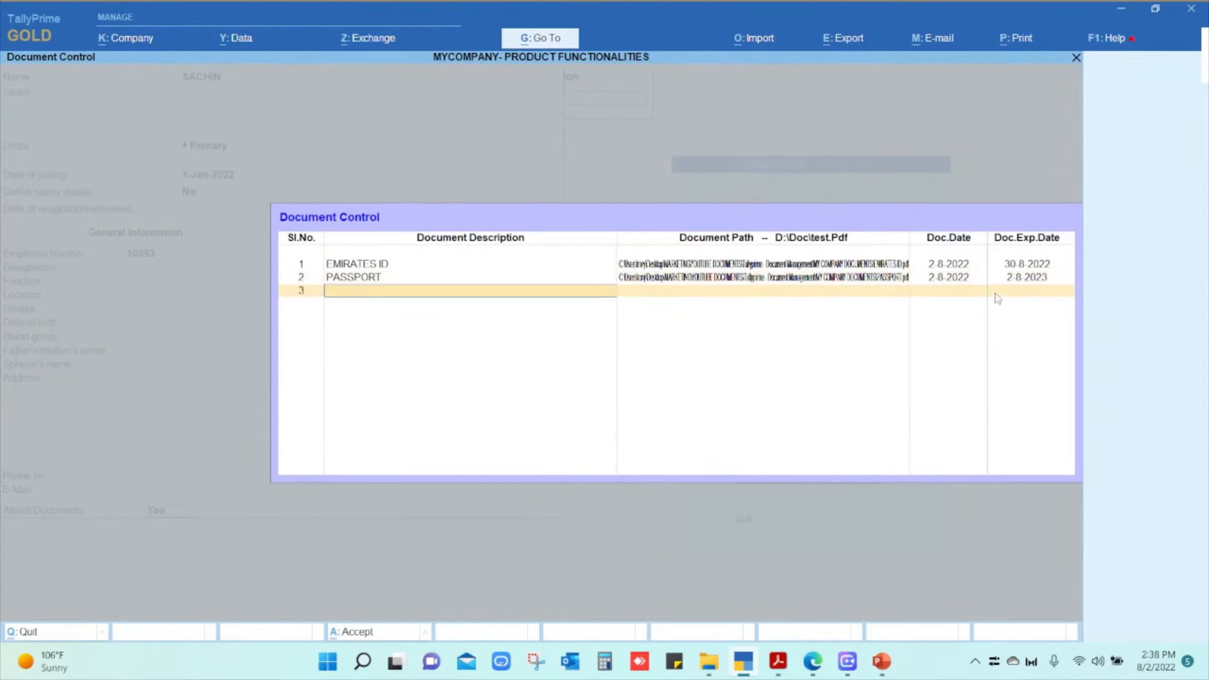
# - Finish the employee's document list, save the employee master and return to the Gateway of Tally
pyautogui.press('Return')
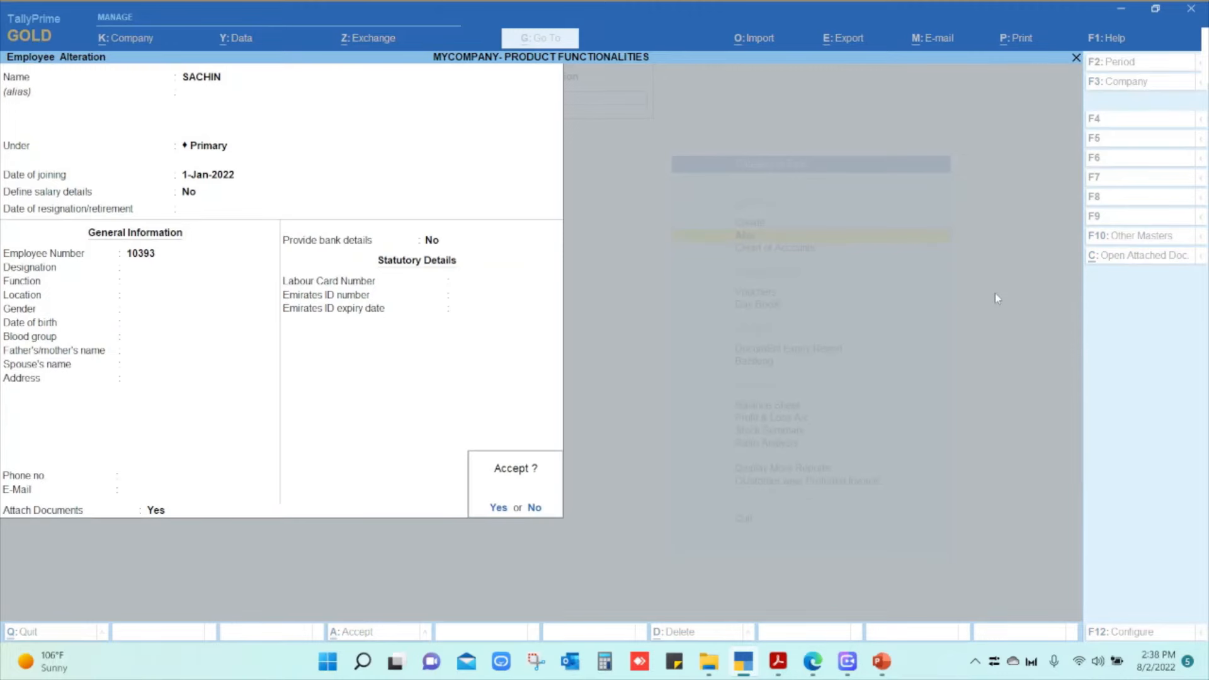
pyautogui.press('Return')
pyautogui.press('Escape')
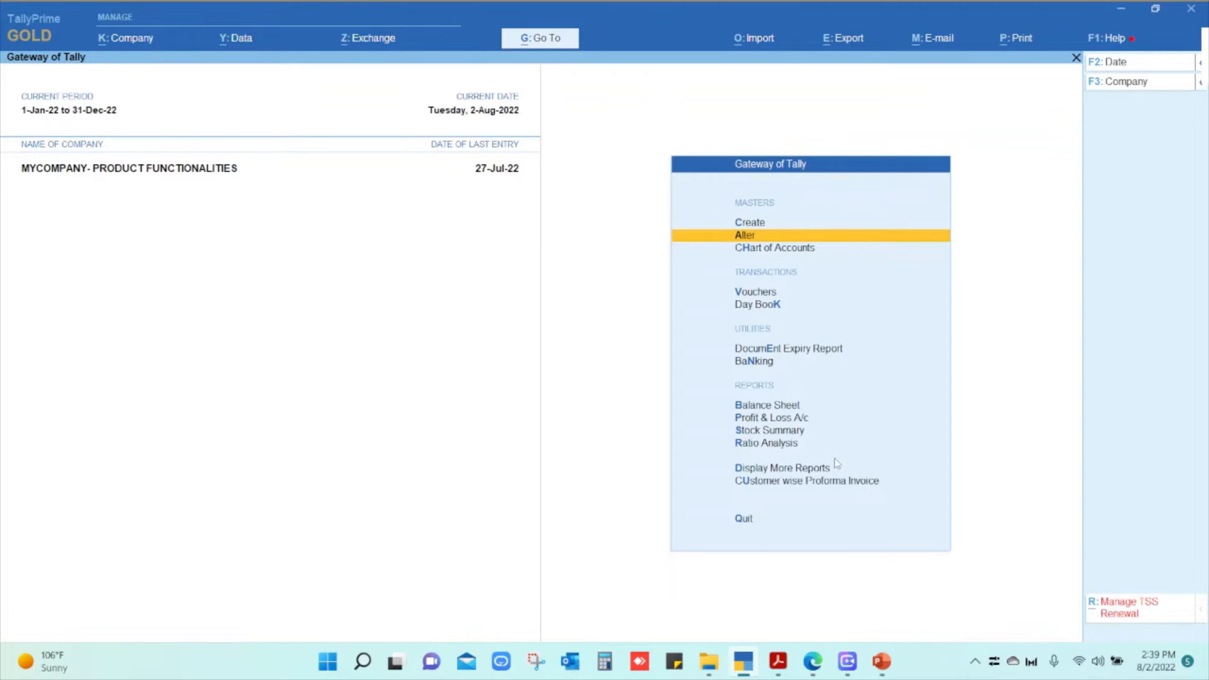
# - Open the NEXT MOVE SHIPPING LLC ledger in master alteration
pyautogui.press('Return')
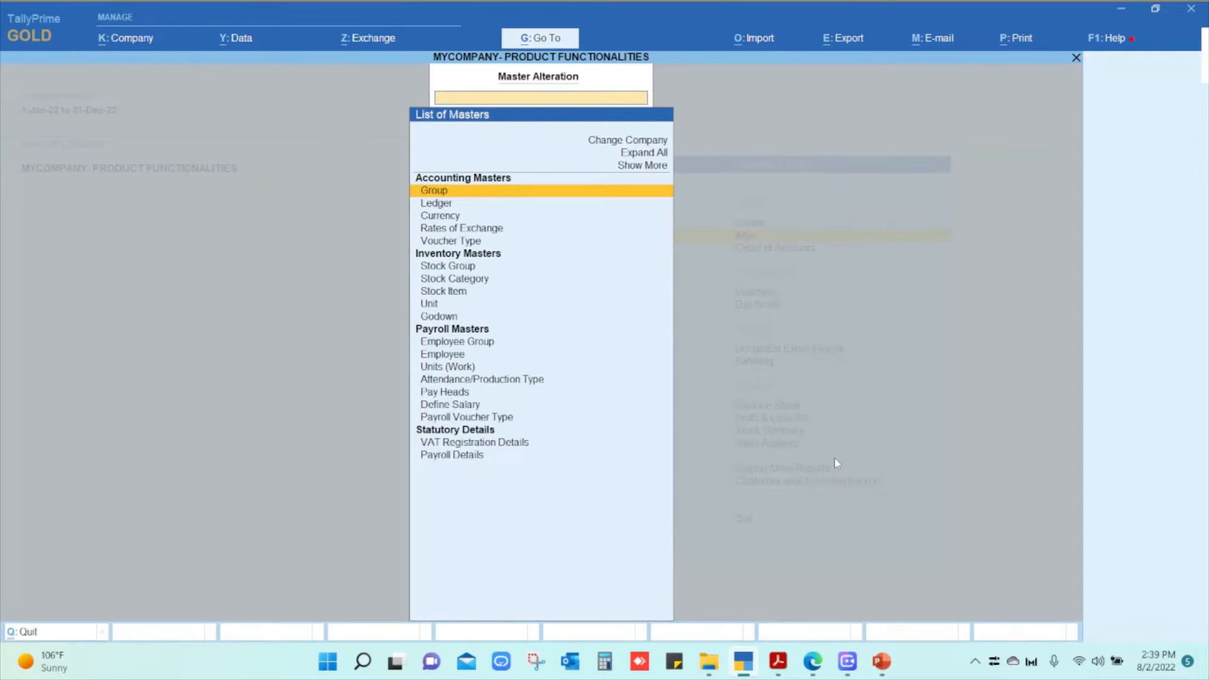
pyautogui.press('Down')
pyautogui.press('Return')
pyautogui.press('Down')
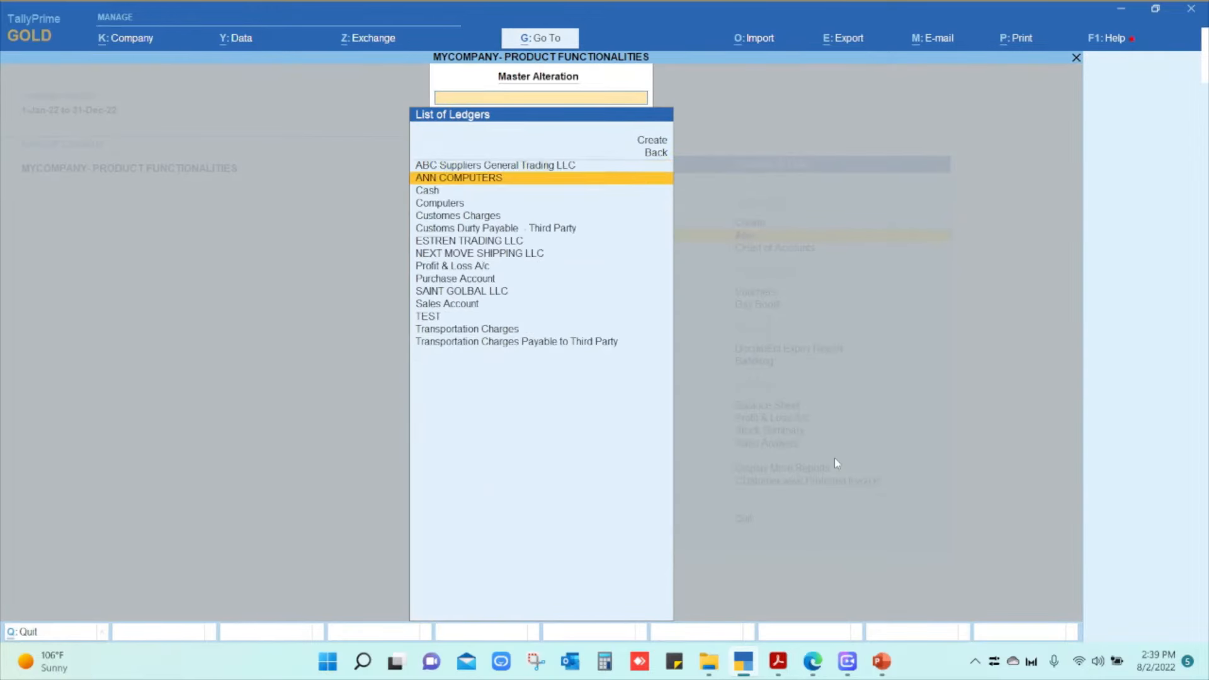
pyautogui.press('Down')
pyautogui.press('Down')
pyautogui.press('Down')
pyautogui.press('Down')
pyautogui.press('Down')
pyautogui.press('Down')
pyautogui.press('Return')
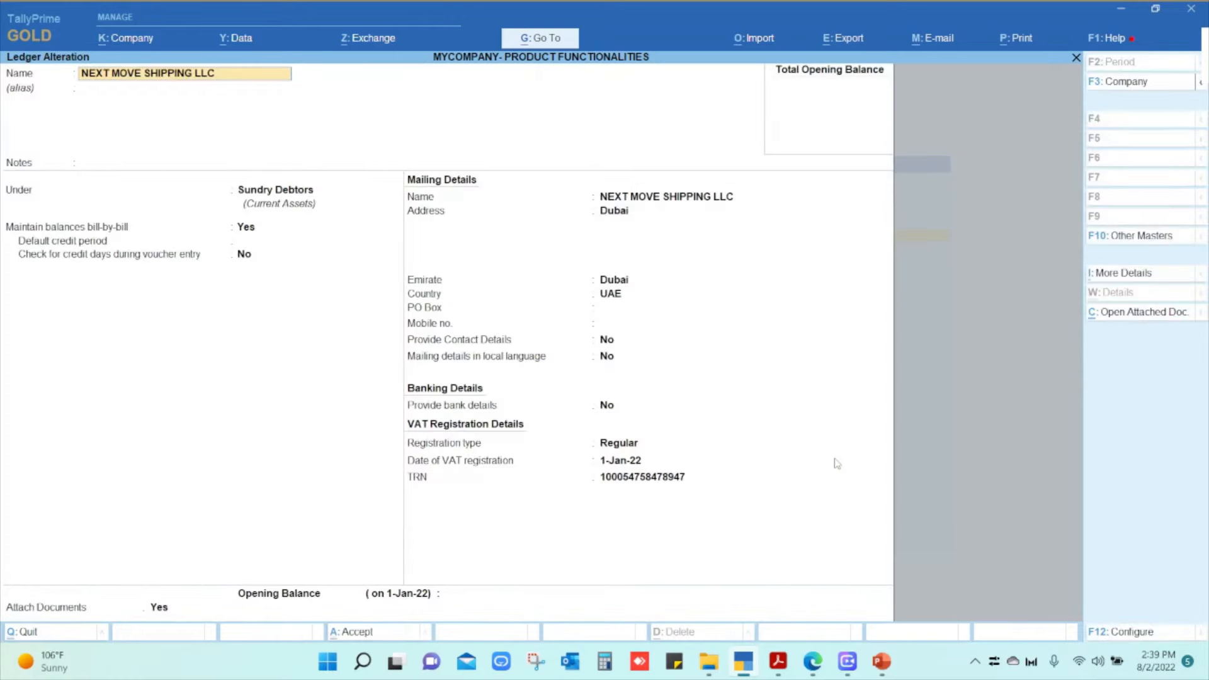
# - View the TRADE LICENSE and TRN files attached to the ledger, and return to the list of ledgers
pyautogui.click(1150, 323)
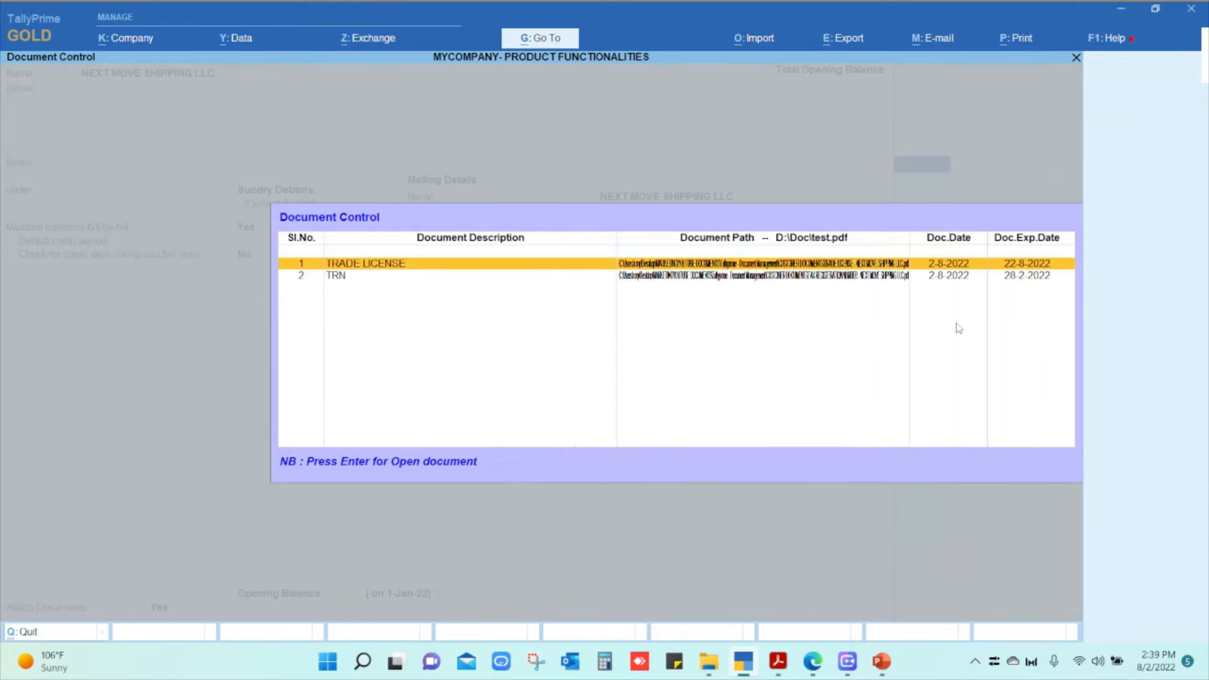
pyautogui.press('Return')
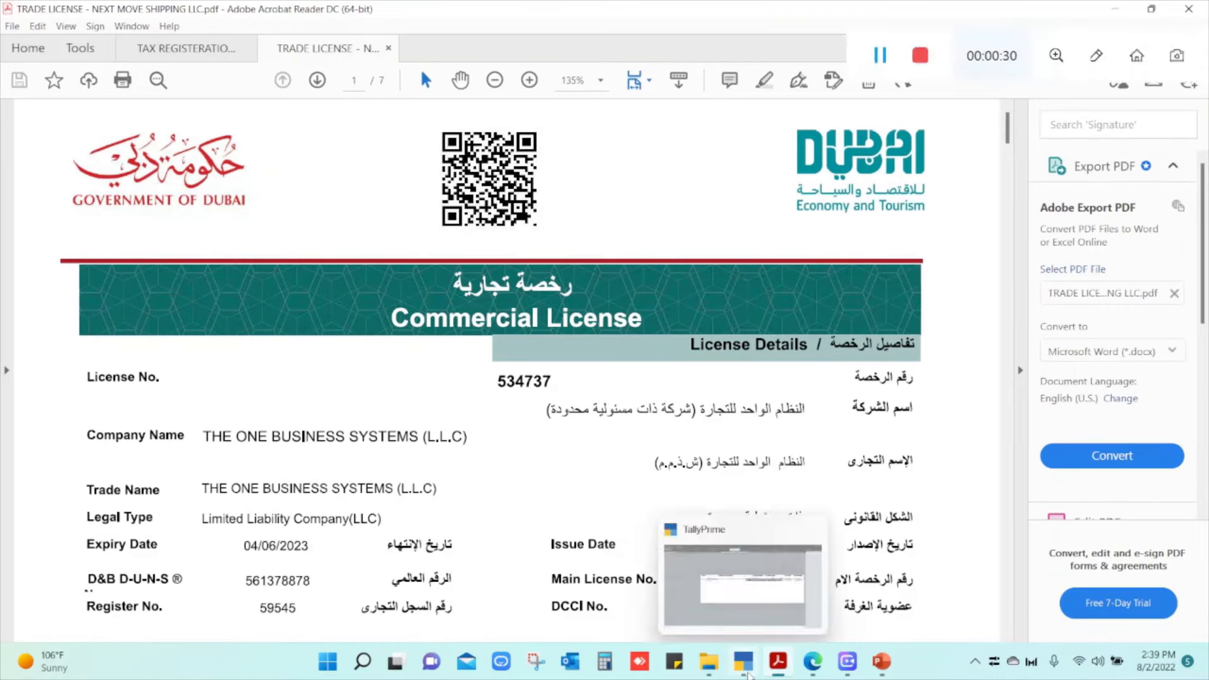
pyautogui.click(749, 610)
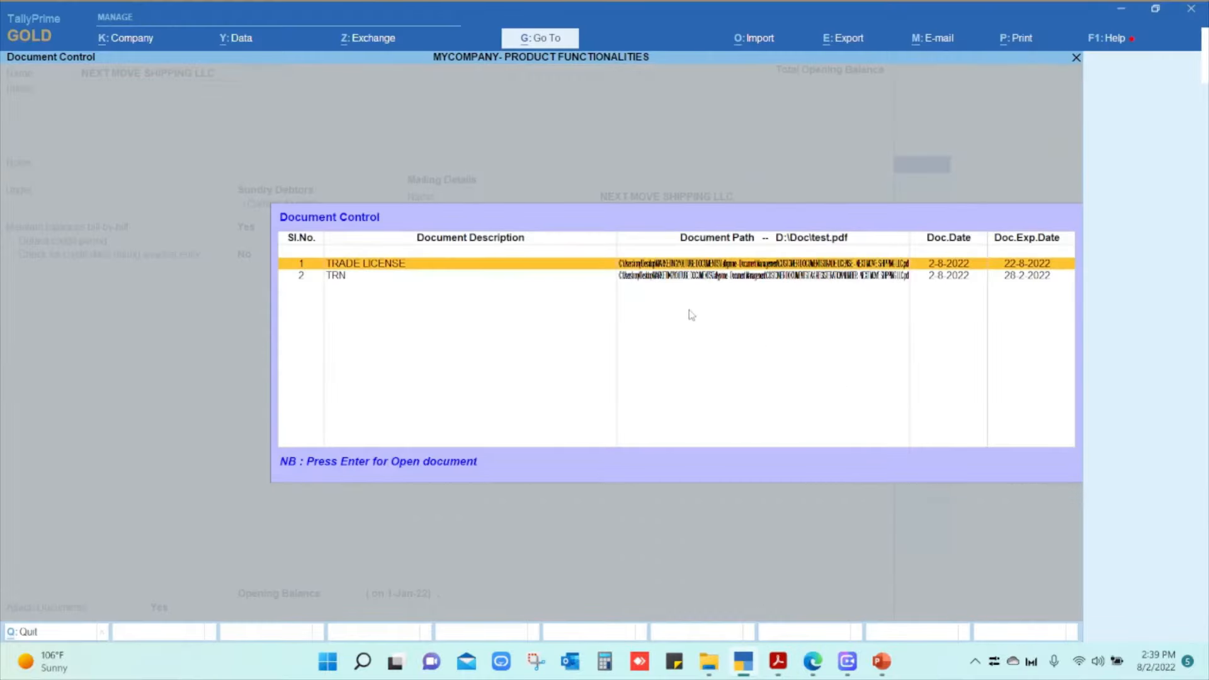
pyautogui.click(680, 281)
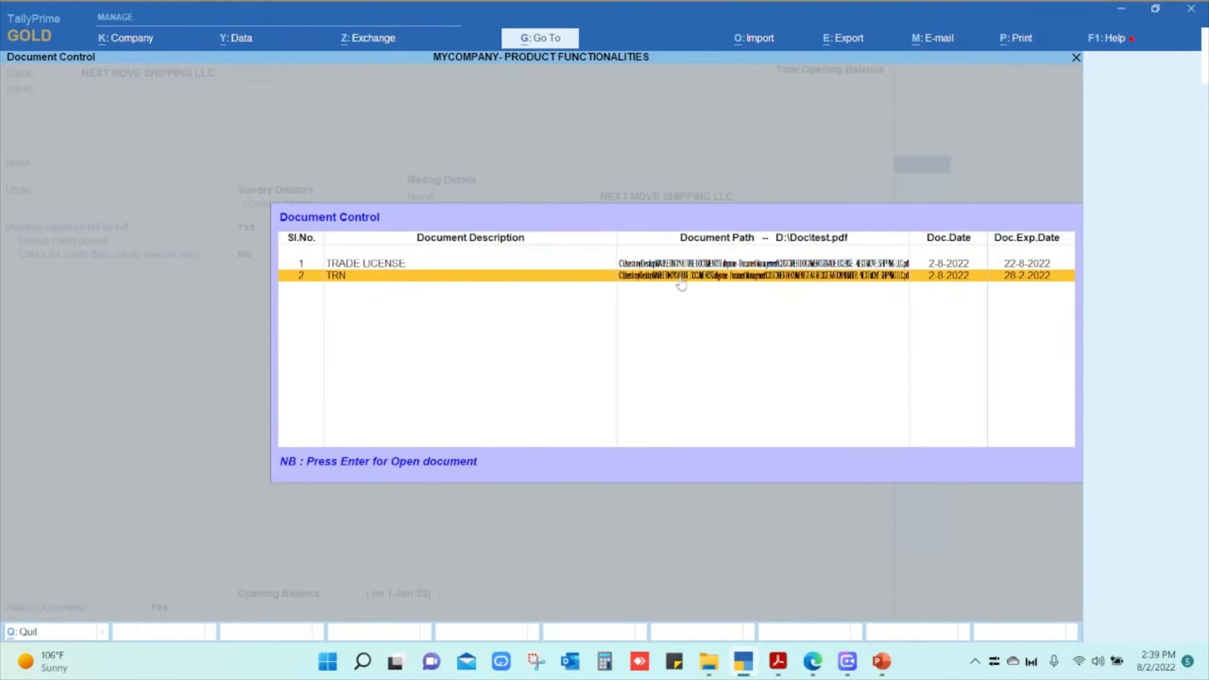
pyautogui.press('Return')
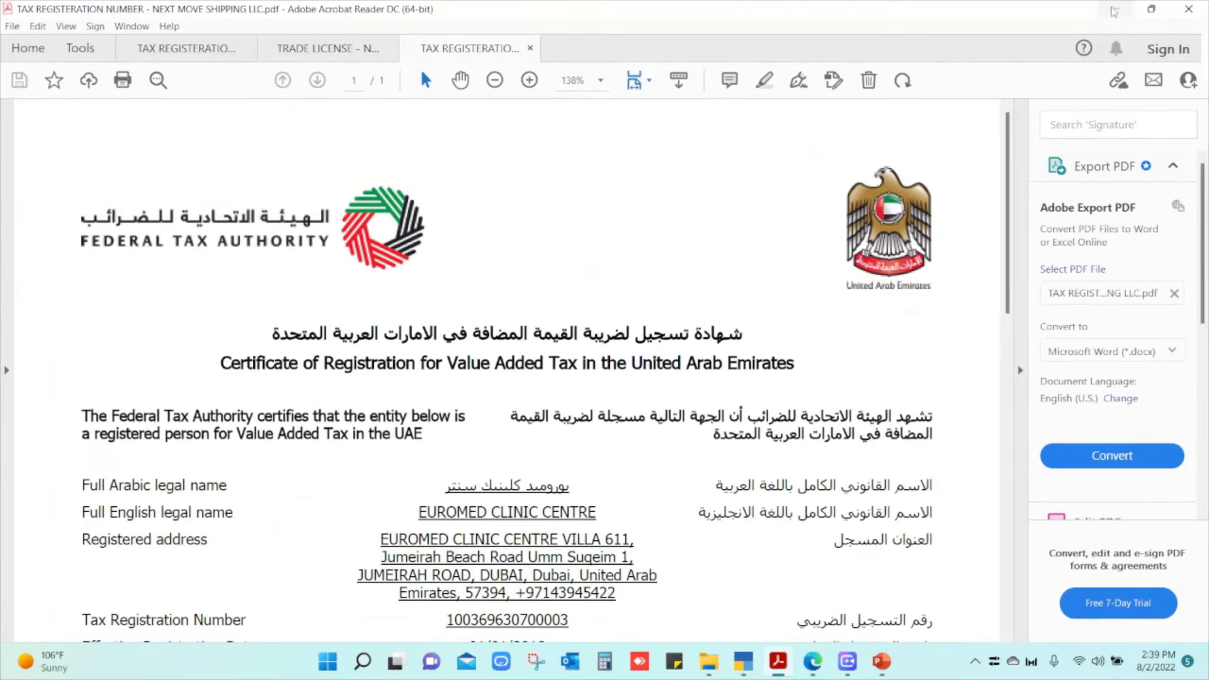
pyautogui.click(1115, 8)
pyautogui.moveTo(844, 667)
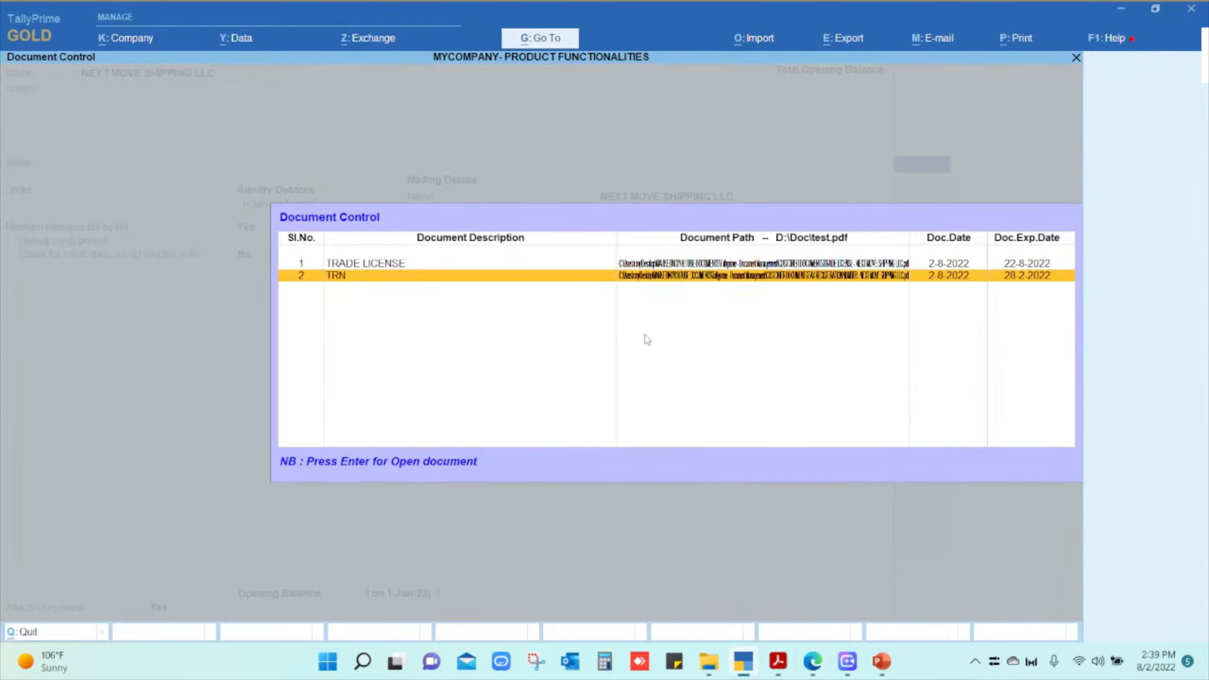
pyautogui.press('Escape')
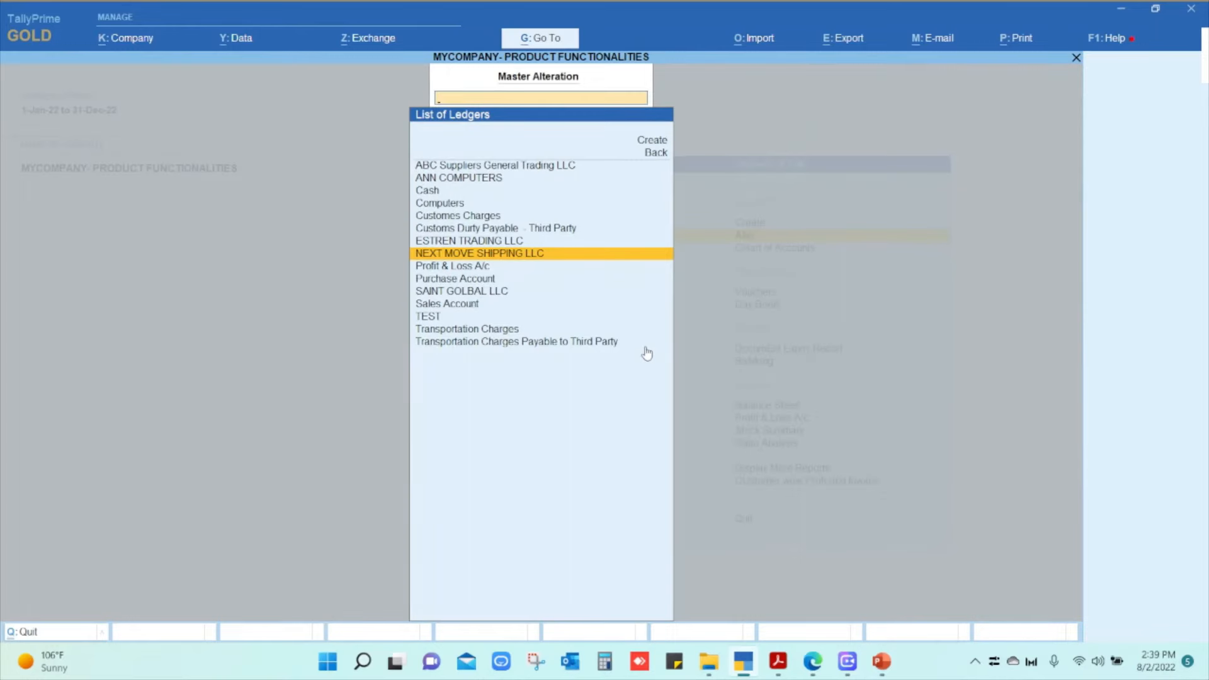
# - Open the SAINT GOLBAL LLC ledger, view its list of attached documents, and go back to the list of ledgers
pyautogui.press('Down')
pyautogui.press('Down')
pyautogui.press('Down')
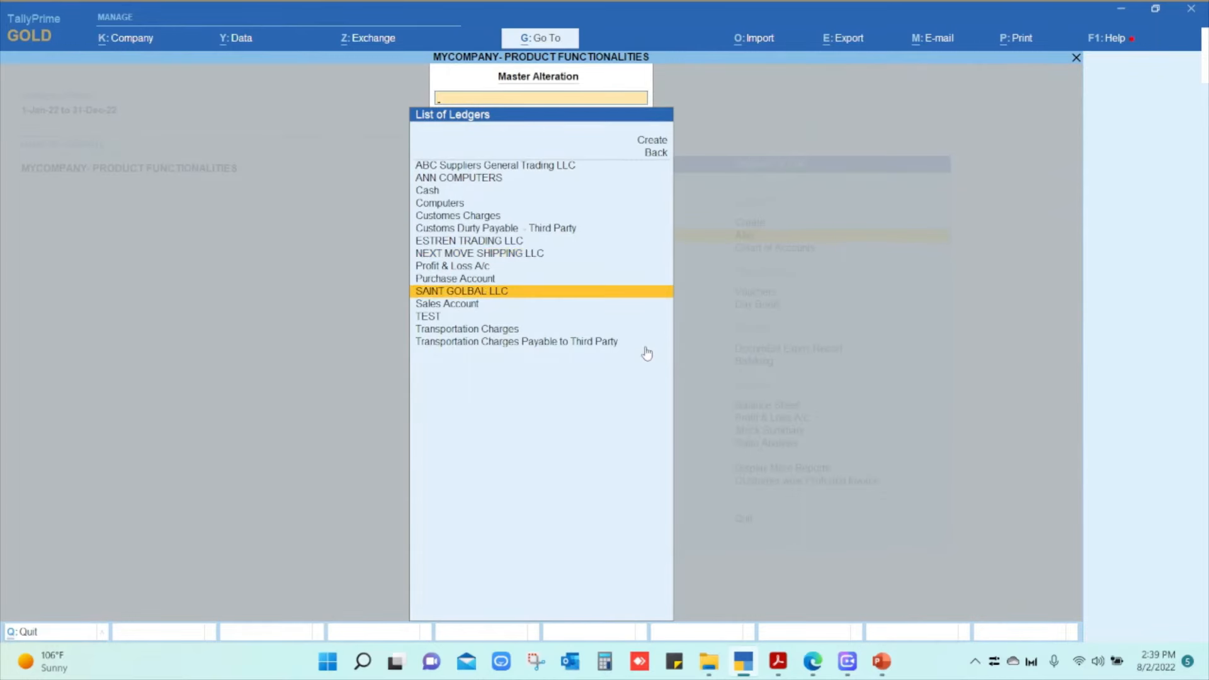
pyautogui.press('Return')
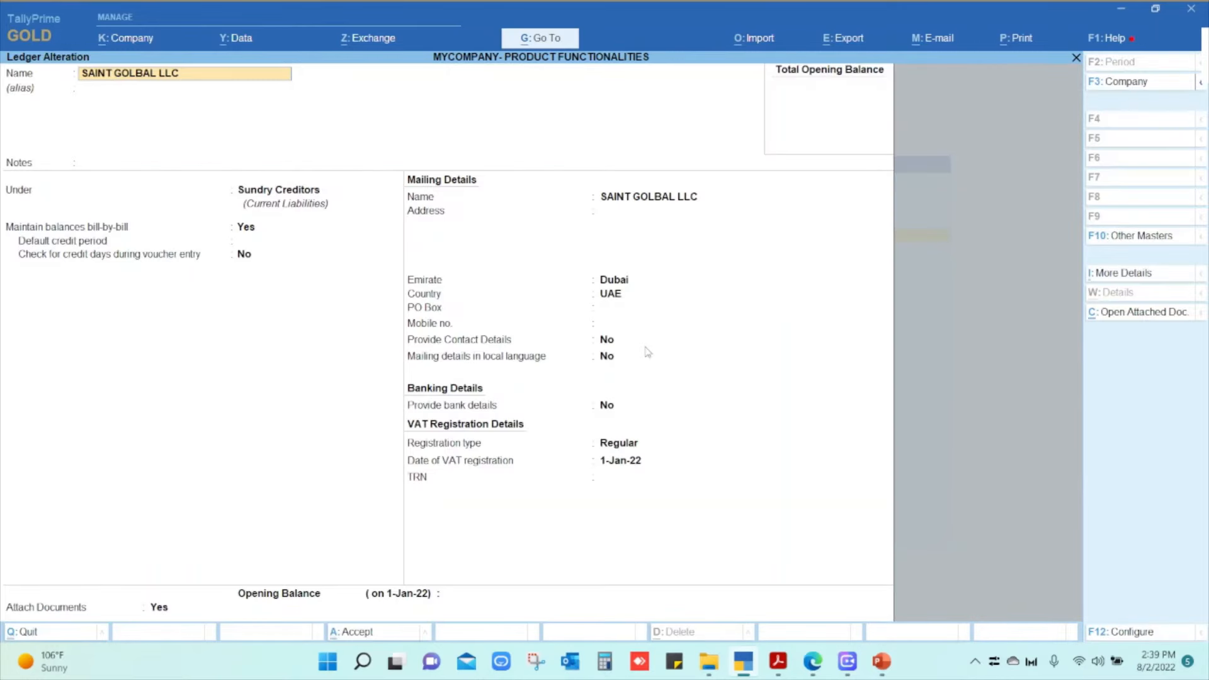
pyautogui.click(1142, 313)
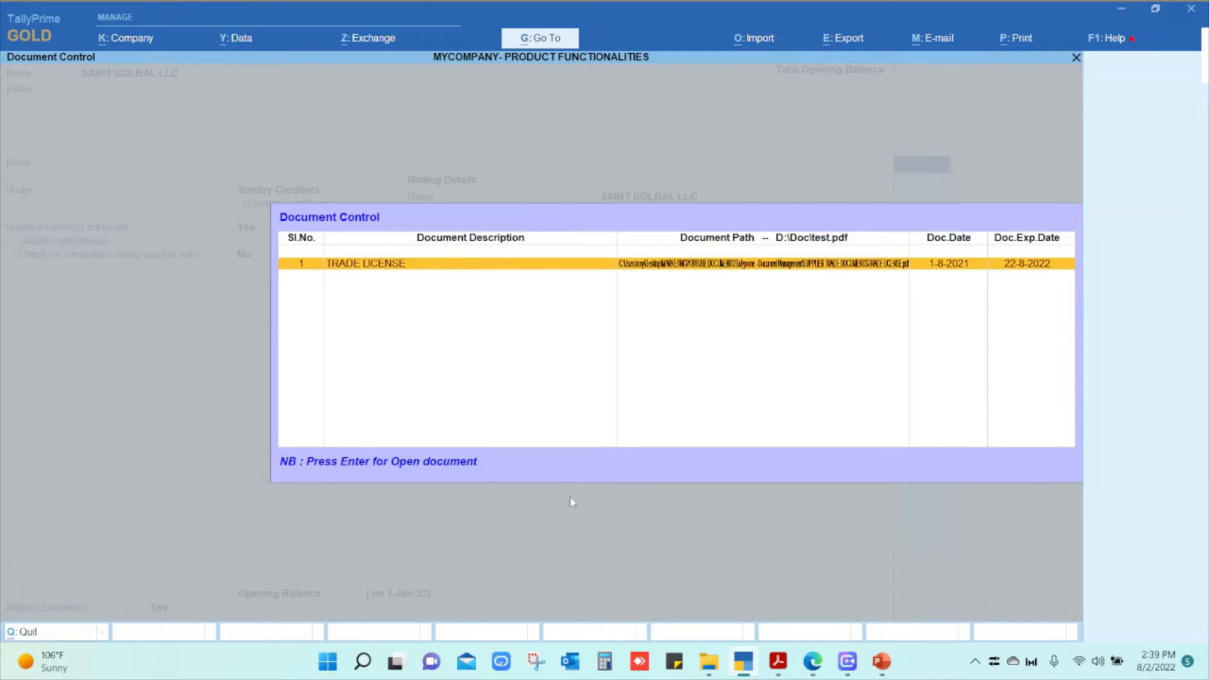
pyautogui.press('Escape')
pyautogui.press('Escape')
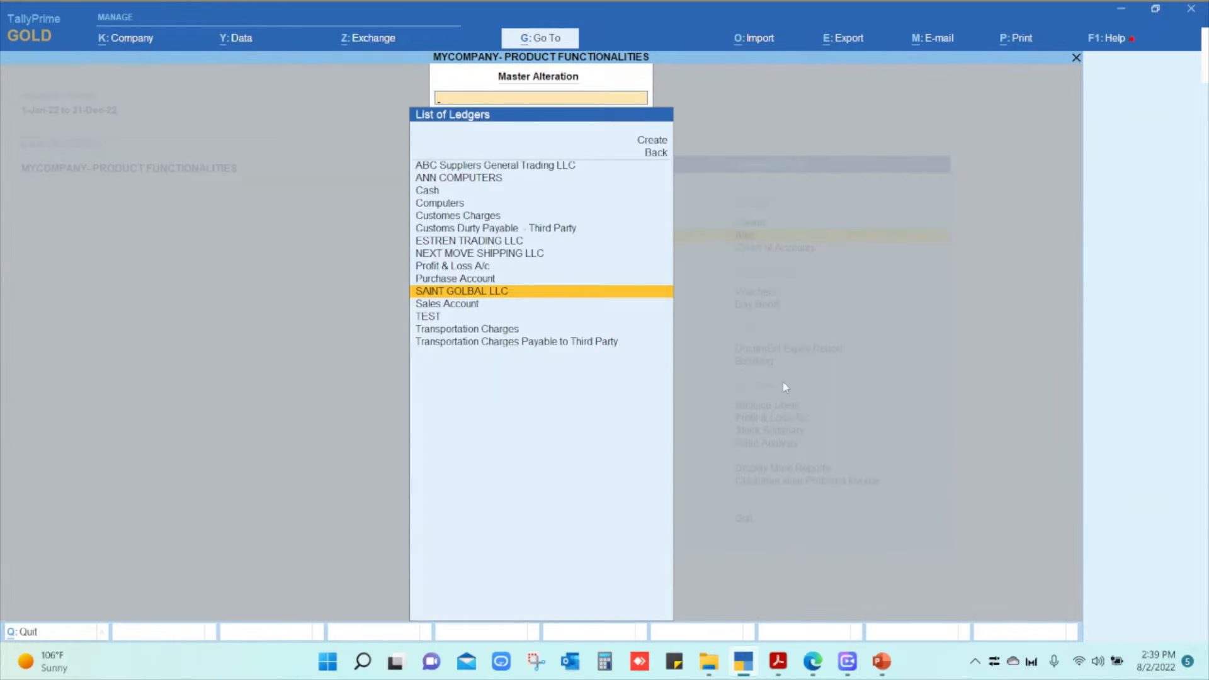
# - Return to the list of masters and open the second listed employee under Payroll Masters for alteration
pyautogui.press('Escape')
pyautogui.press('Down')
pyautogui.press('Down')
pyautogui.press('Down')
pyautogui.press('Down')
pyautogui.press('Down')
pyautogui.press('Down')
pyautogui.press('Down')
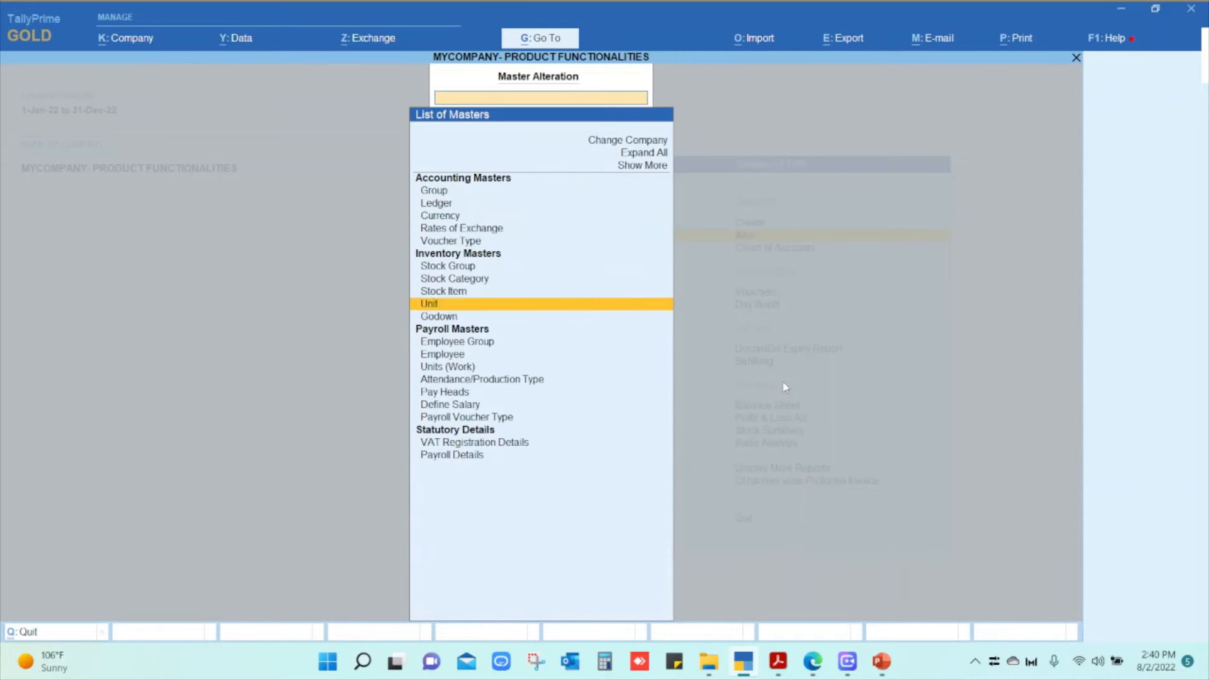
pyautogui.press('Down')
pyautogui.press('Down')
pyautogui.press('Down')
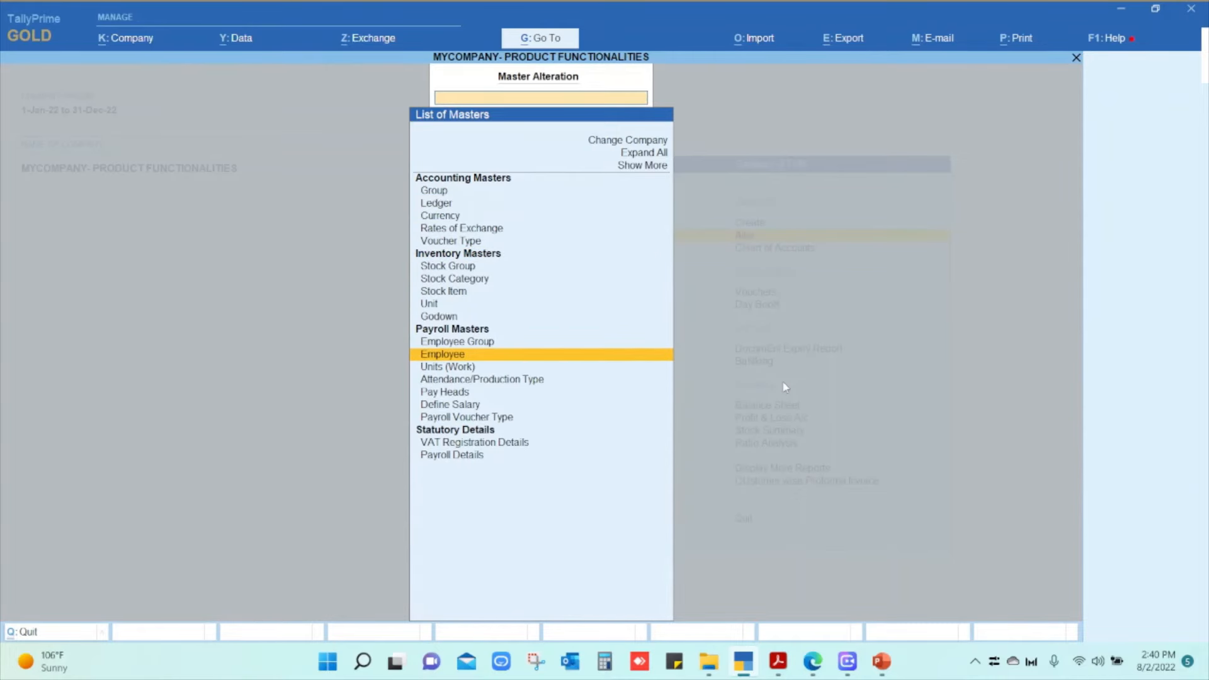
pyautogui.press('Return')
pyautogui.press('Down')
pyautogui.press('Return')
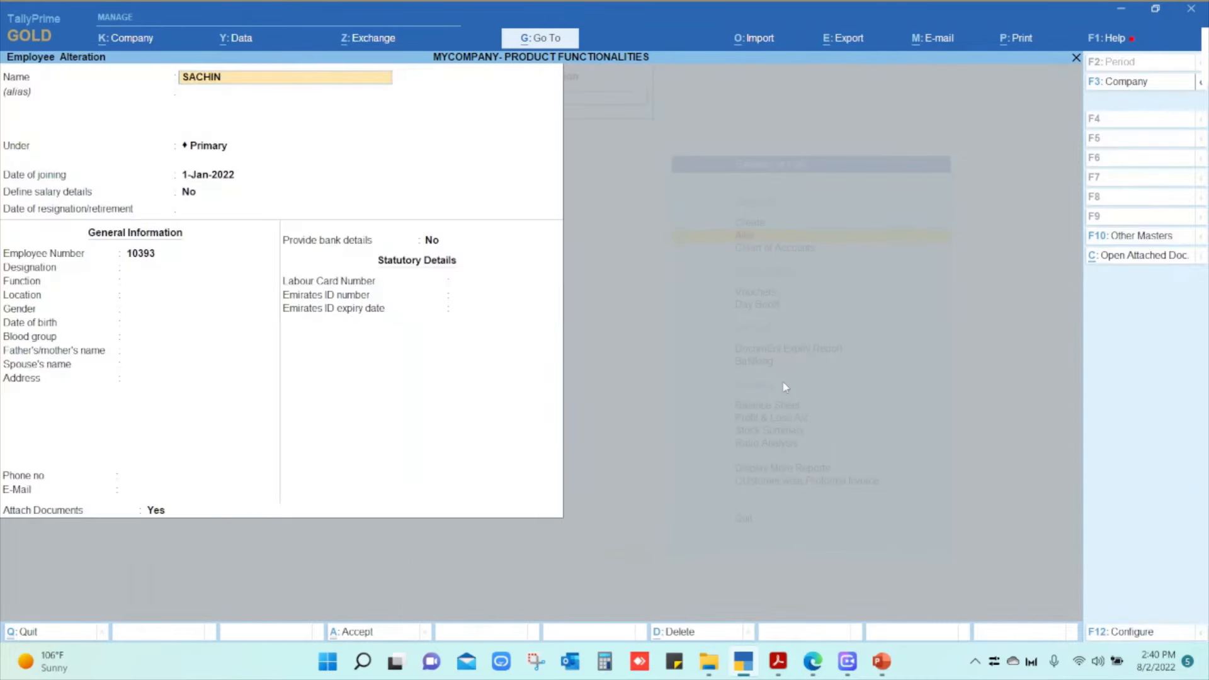
# - Display the employee's attached documents and open the PASSPORT file for viewing
pyautogui.click(1150, 257)
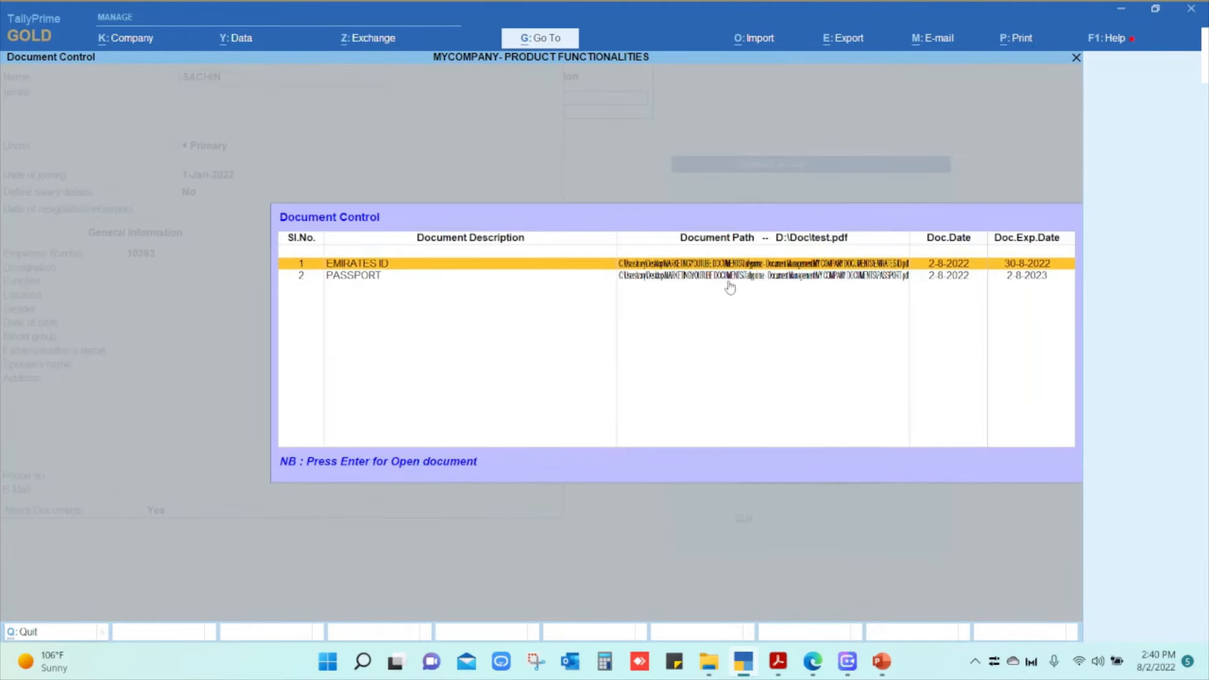
pyautogui.press('Down')
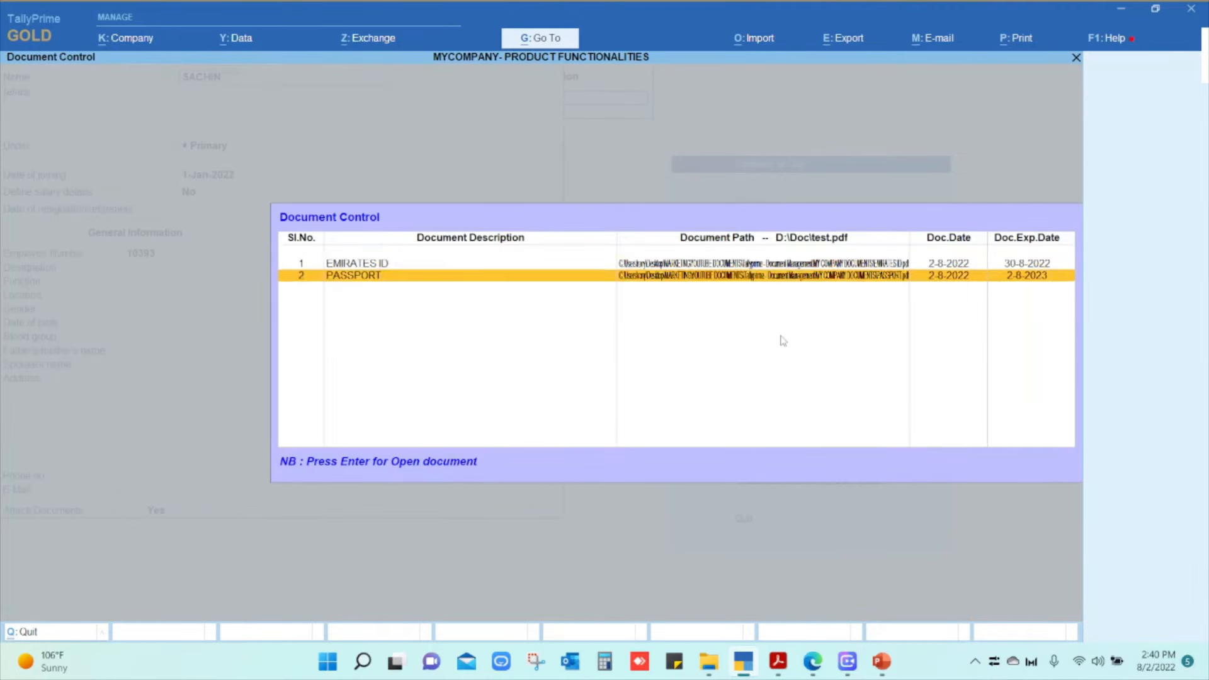
pyautogui.press('Return')
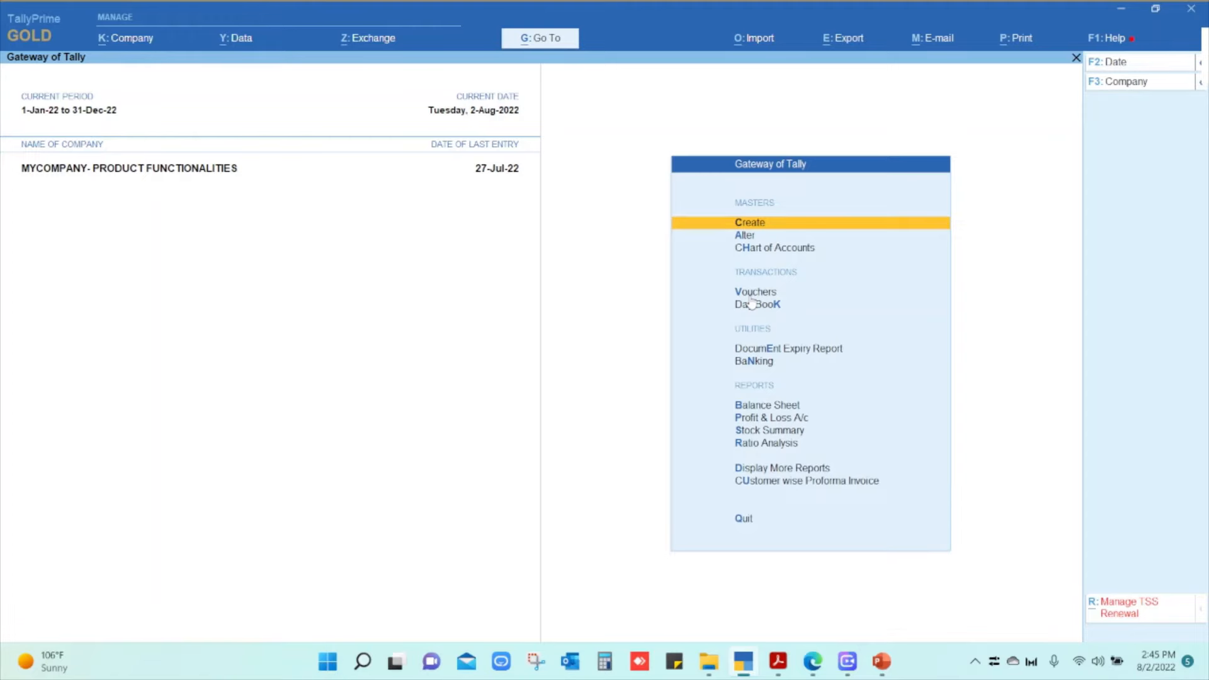
# - Open a new Purchase voucher for entry from the Gateway of Tally
pyautogui.press('Down')
pyautogui.press('Down')
pyautogui.press('Down')
pyautogui.press('Down')
pyautogui.press('Up')
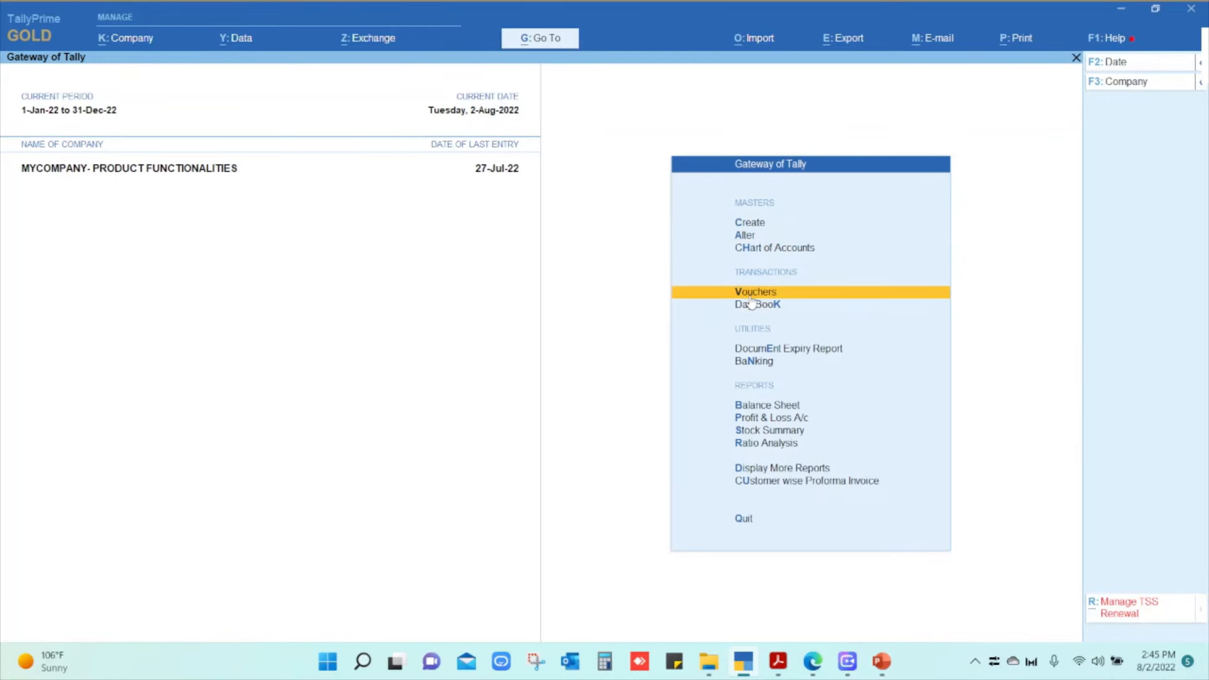
pyautogui.press('Return')
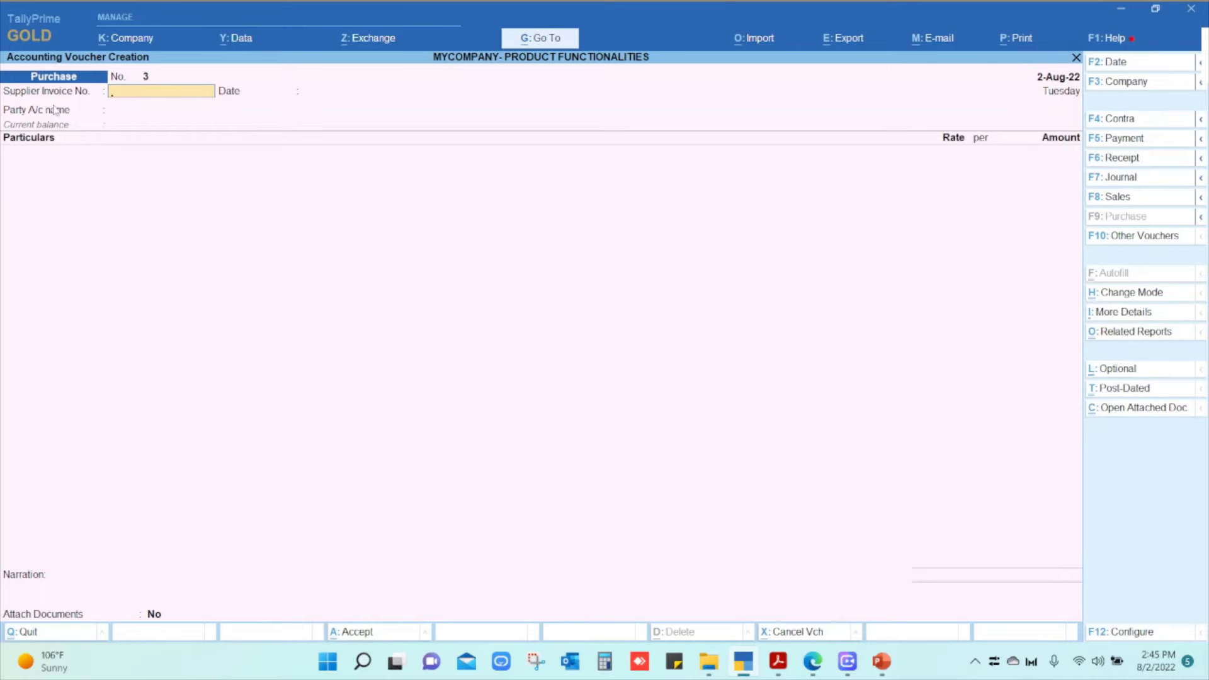
# - Enter supplier invoice number 6876876 dated 2-Aug-22 and choose SAINT GOLBAL LLC as the purchase voucher's party account
pyautogui.write('6876876')
pyautogui.press('Return')
pyautogui.press('Return')
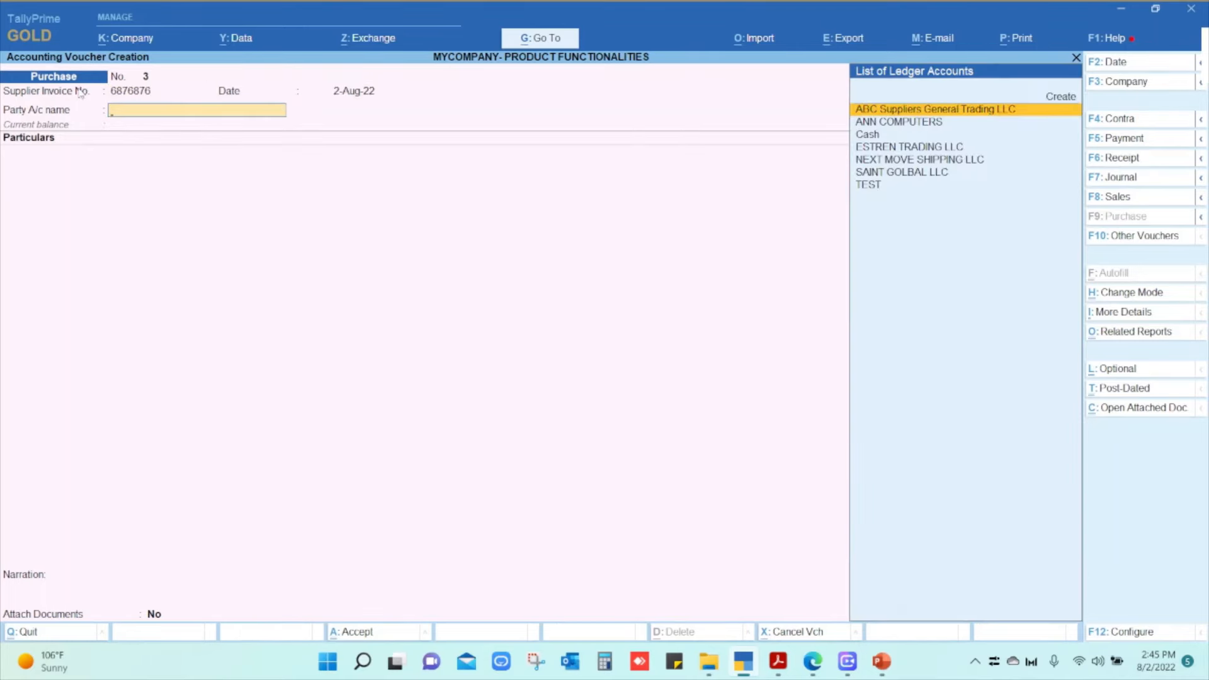
pyautogui.press('Down')
pyautogui.press('Down')
pyautogui.press('Down')
pyautogui.press('Down')
pyautogui.press('Down')
pyautogui.press('Return')
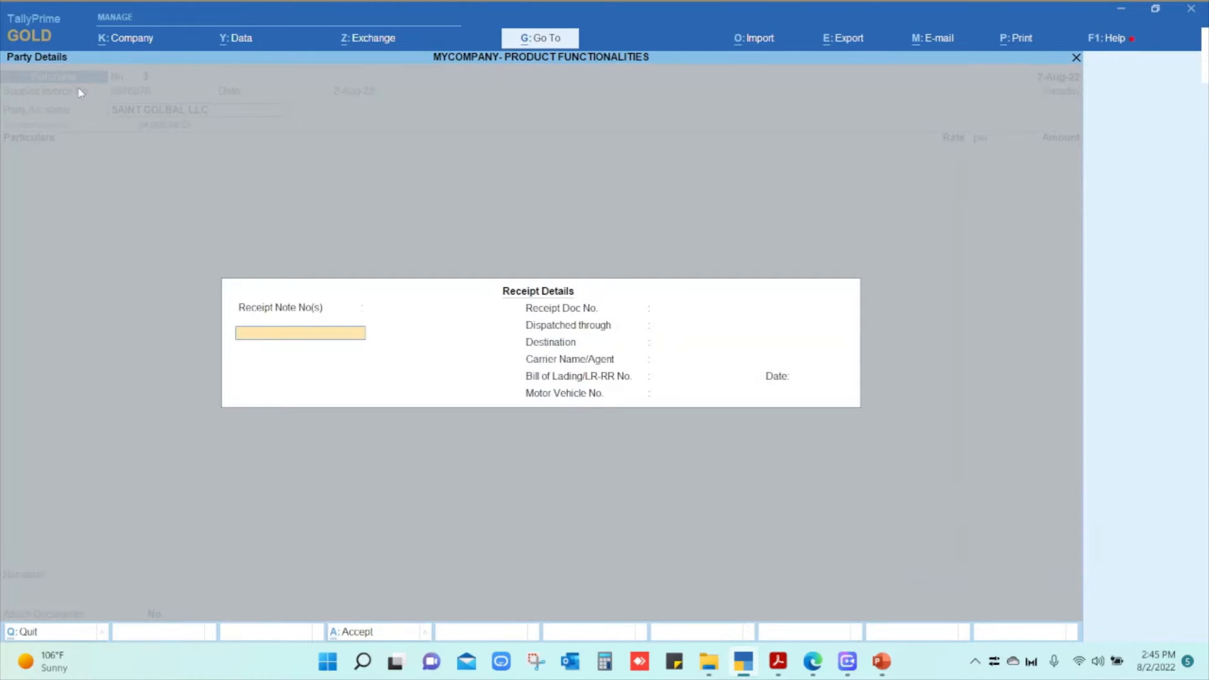
# - Leave the receipt details blank and accept the default supplier party details for SAINT GOLBAL LLC
pyautogui.press('Return')
pyautogui.press('Return')
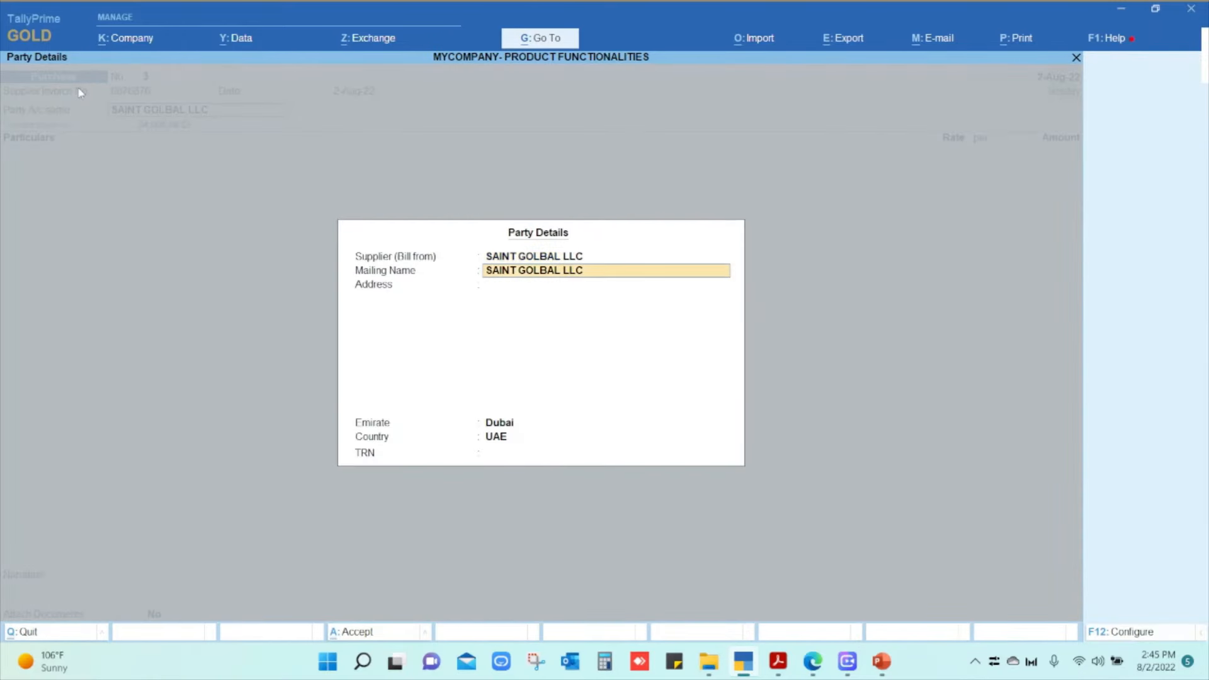
pyautogui.press('Return')
pyautogui.press('Return')
pyautogui.press('Return')
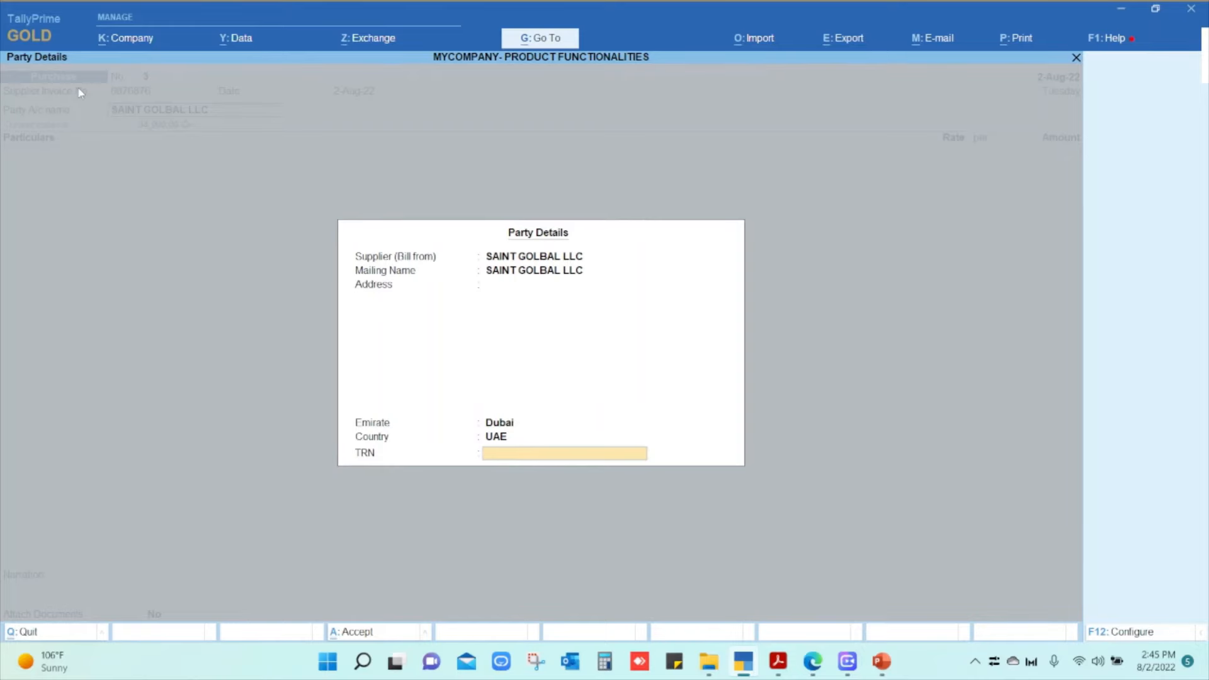
pyautogui.press('Return')
# - Add a Transportation Charges line with an amount of 10,000 to the purchase voucher
pyautogui.press('Down')
pyautogui.press('Down')
pyautogui.press('Down')
pyautogui.press('Down')
pyautogui.press('Down')
pyautogui.press('Down')
pyautogui.press('Down')
pyautogui.press('Down')
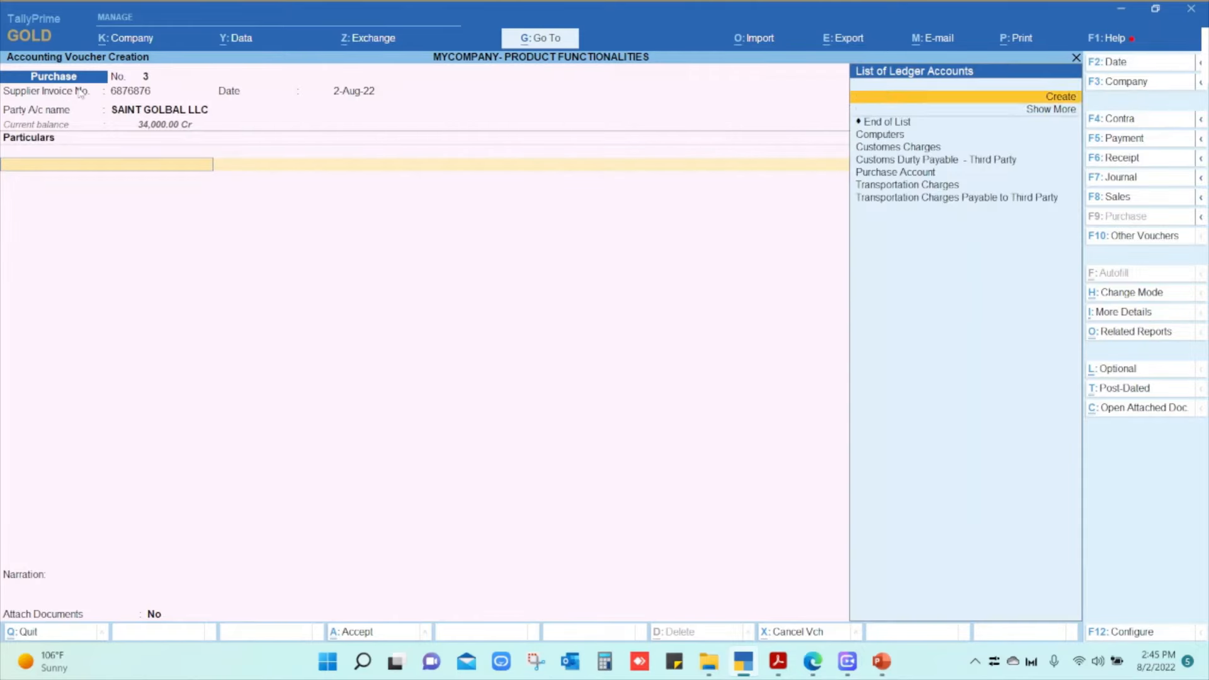
pyautogui.press('Return')
pyautogui.press('Return')
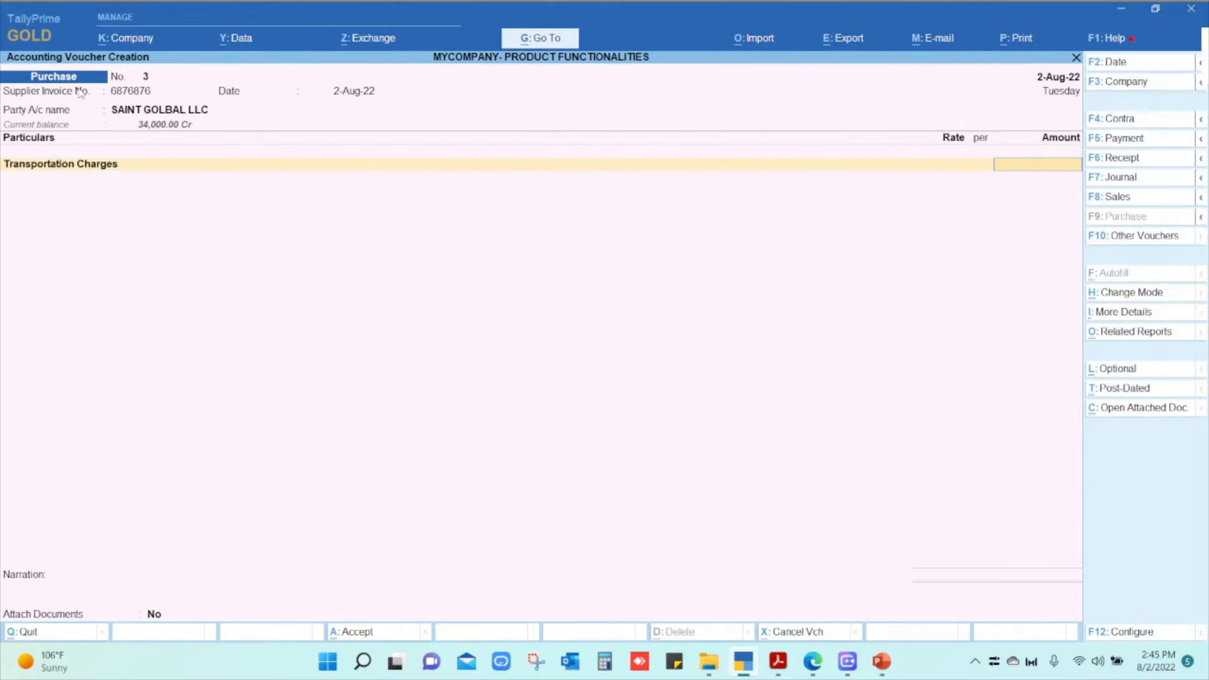
pyautogui.write('10,000')
pyautogui.press('Return')
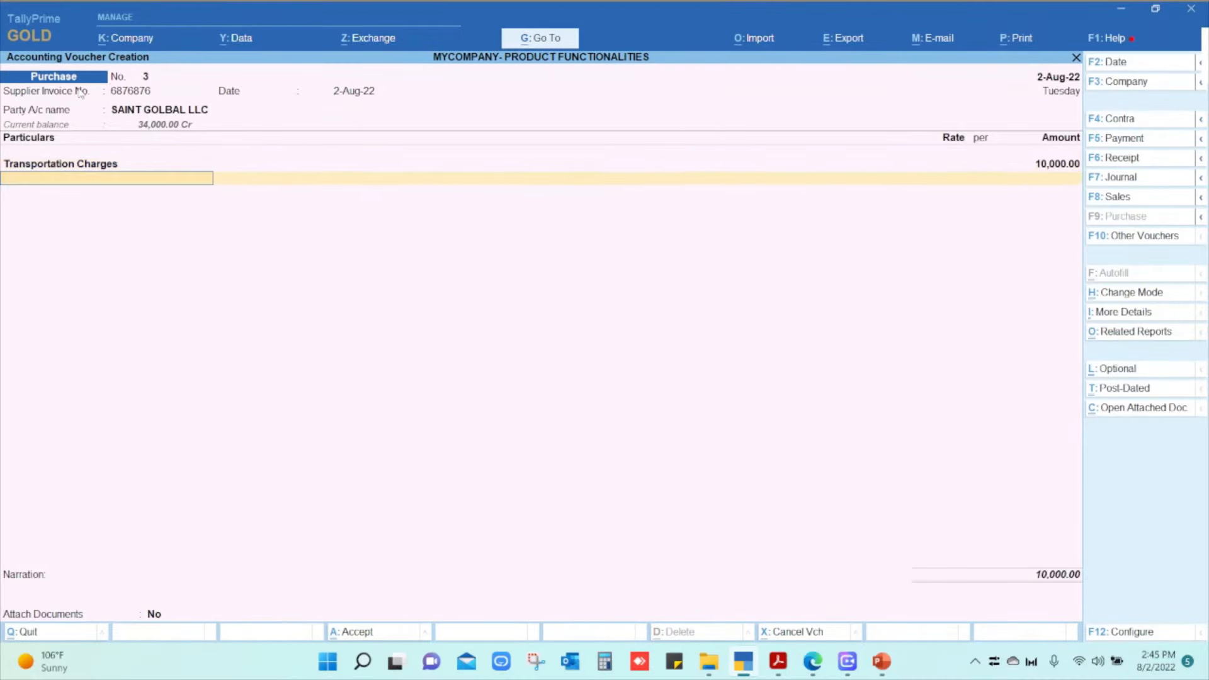
# - End the particulars, accept the bill-wise New Ref 6876876 for 10,000.00 Cr, and leave the narration empty
pyautogui.press('Return')
pyautogui.press('Return')
pyautogui.press('Return')
pyautogui.press('Return')
pyautogui.press('Return')
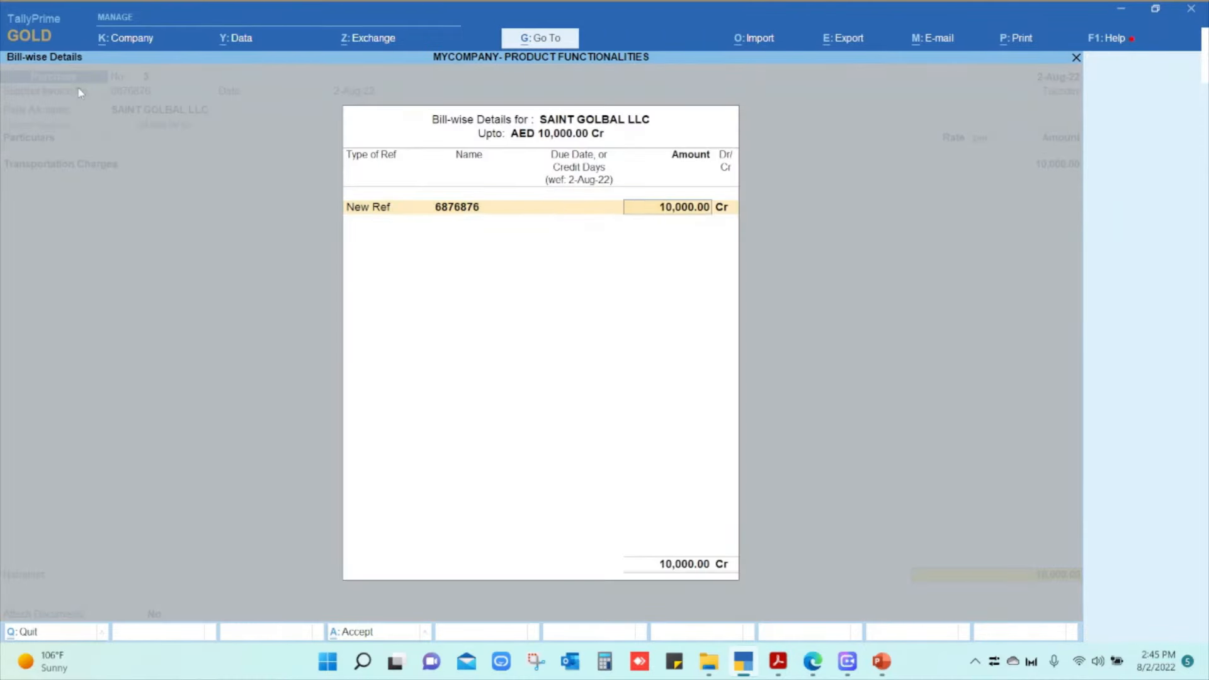
pyautogui.press('Return')
pyautogui.press('Return')
pyautogui.press('Return')
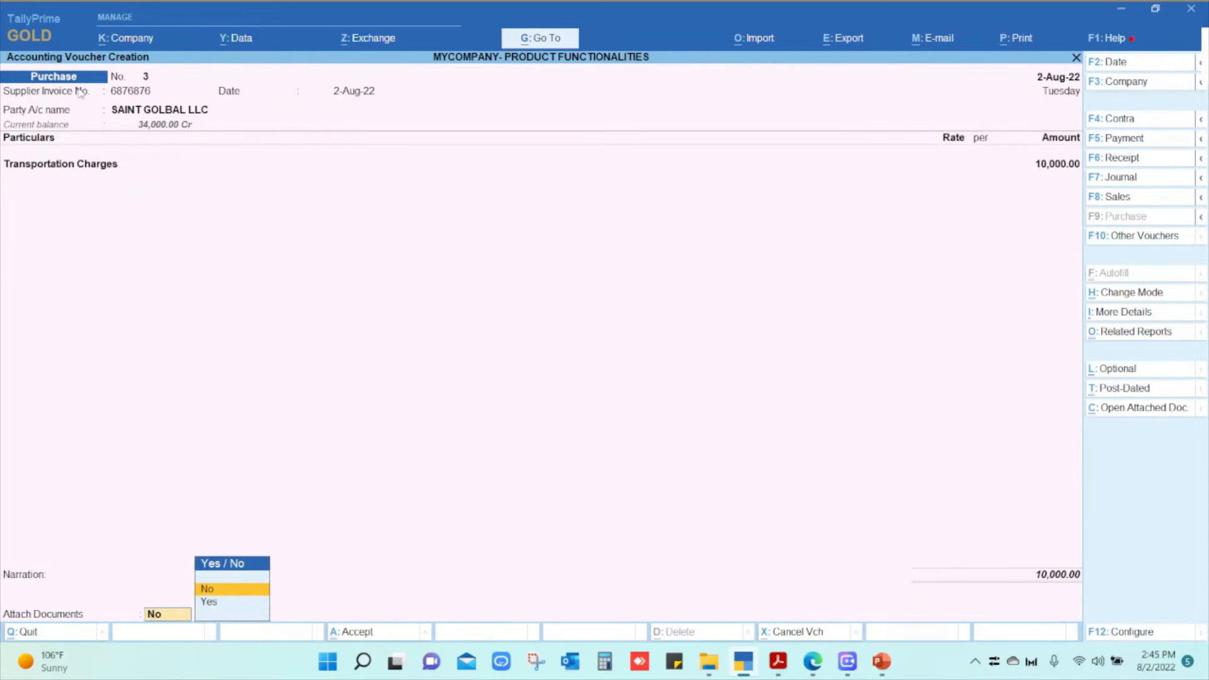
# - Enable document attachment and attach SAINT GLOBAL QUOTATION APPROVED - LPO from SUPPLIER TRADE DOCUMENTS, described as APPROVED QUOTE
pyautogui.press('Down')
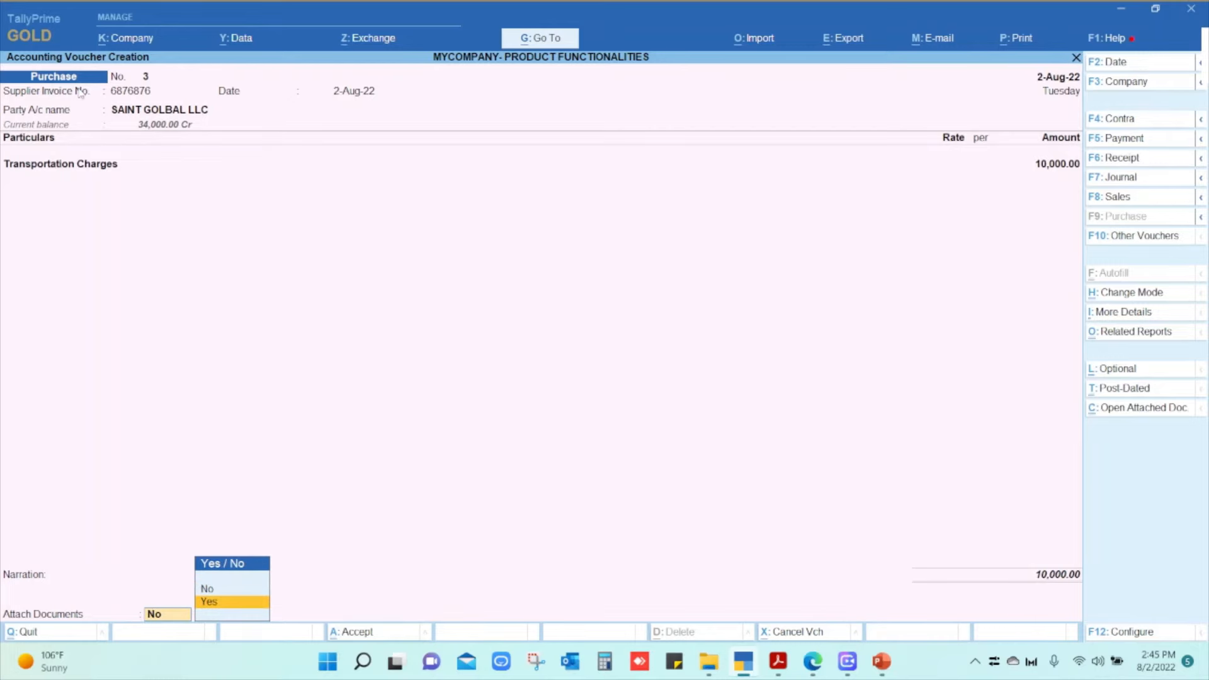
pyautogui.press('Return')
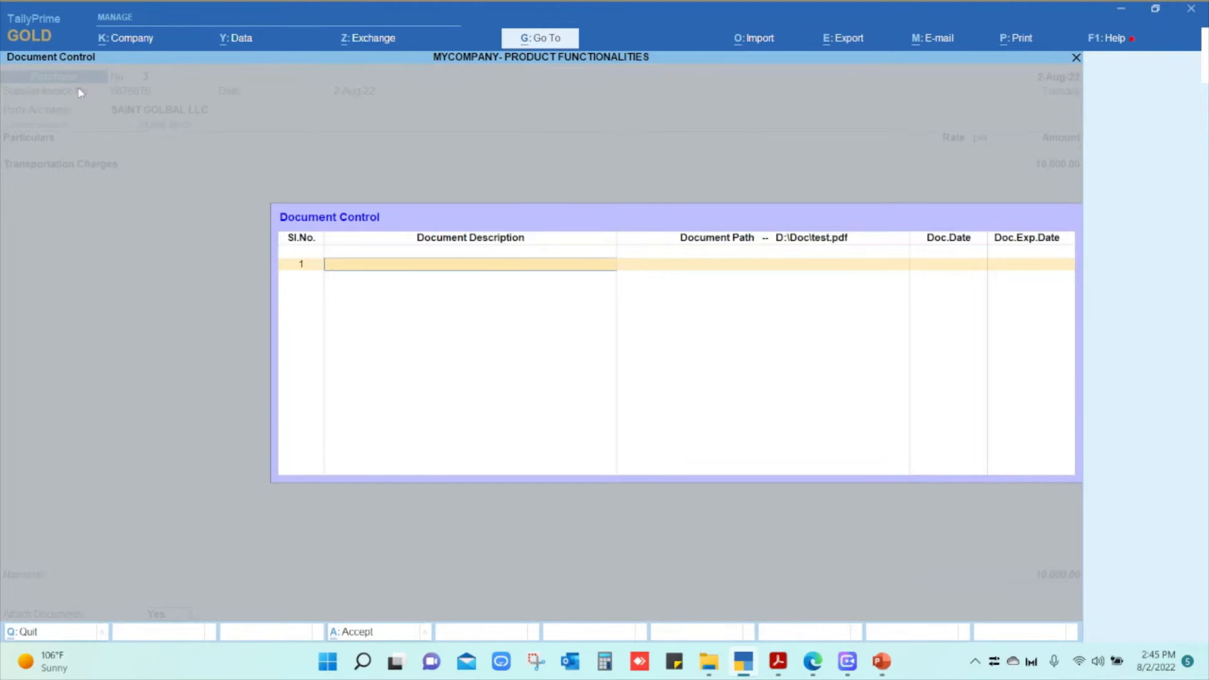
pyautogui.write('APPROVED QUOTE')
pyautogui.press('Return')
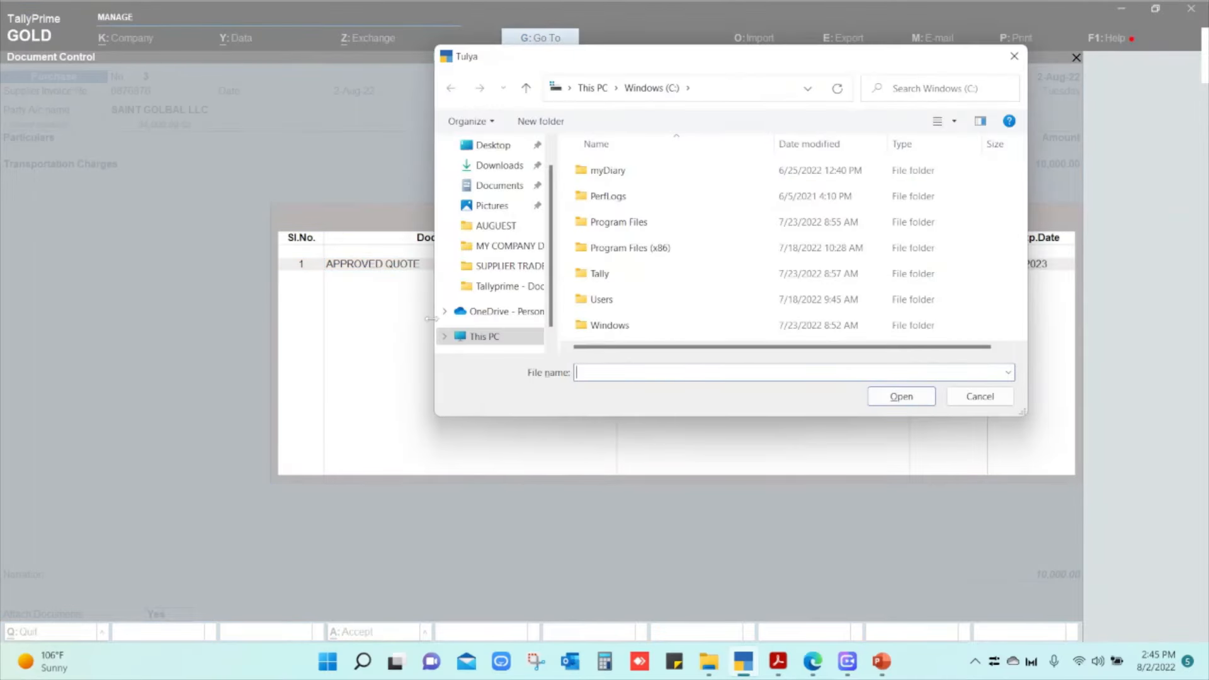
pyautogui.click(501, 291)
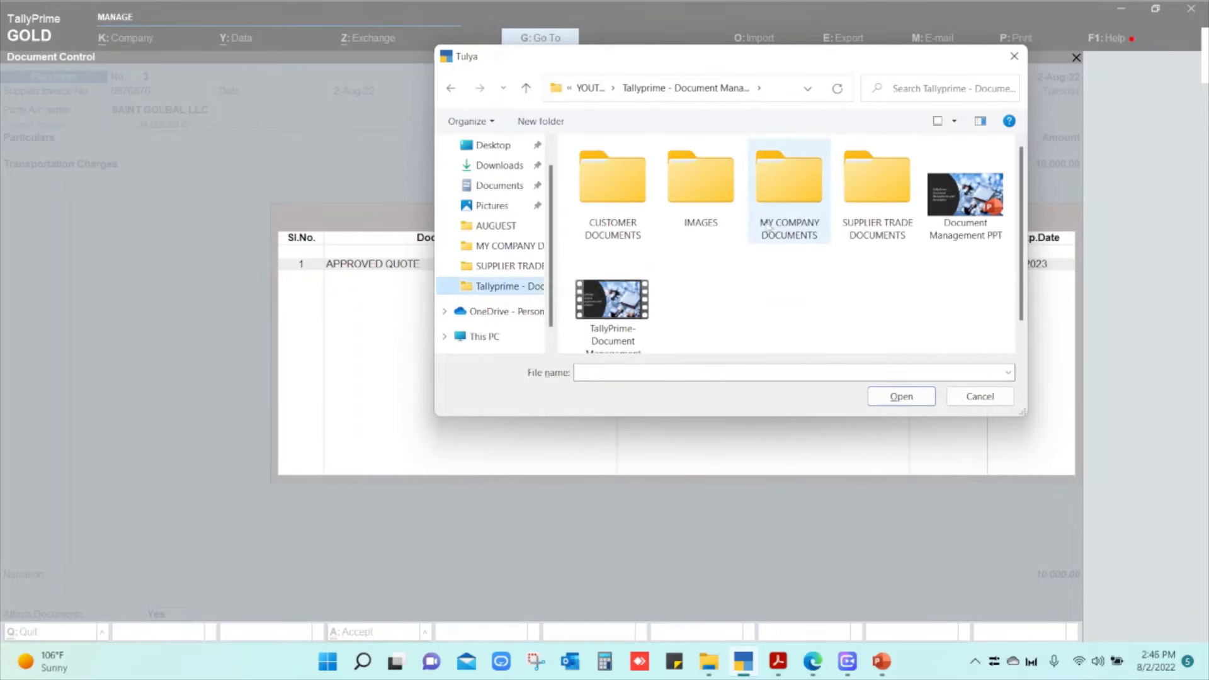
pyautogui.doubleClick(877, 189)
pyautogui.click(668, 173)
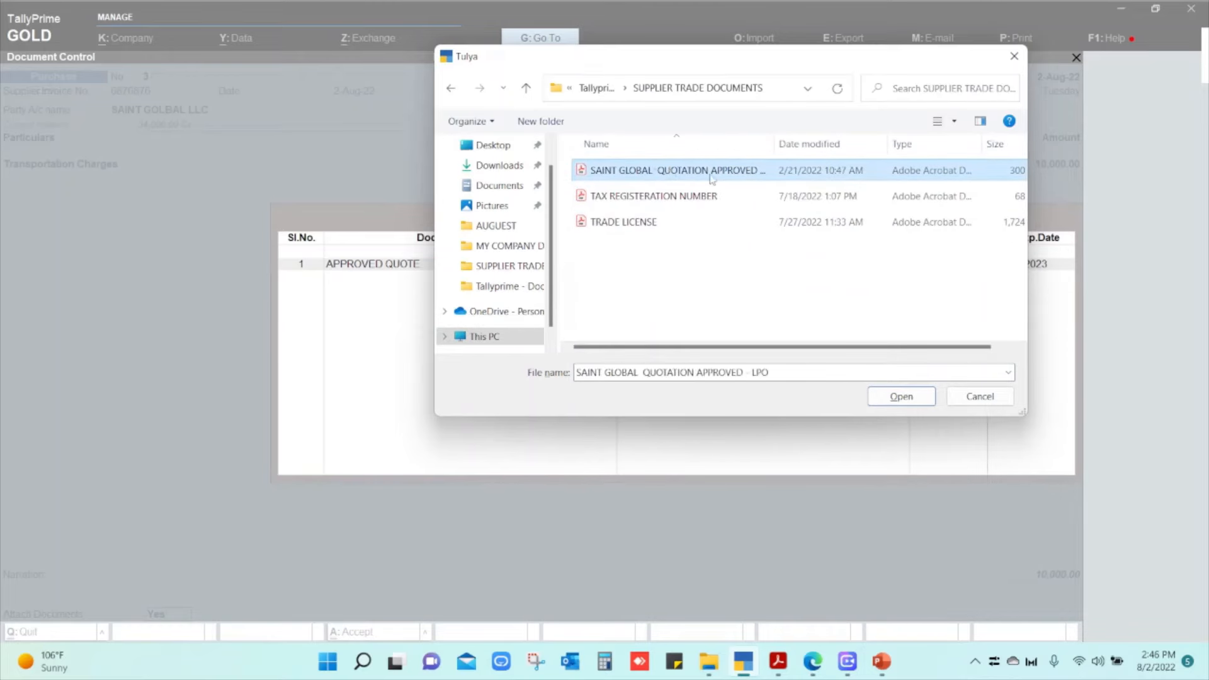
pyautogui.click(901, 397)
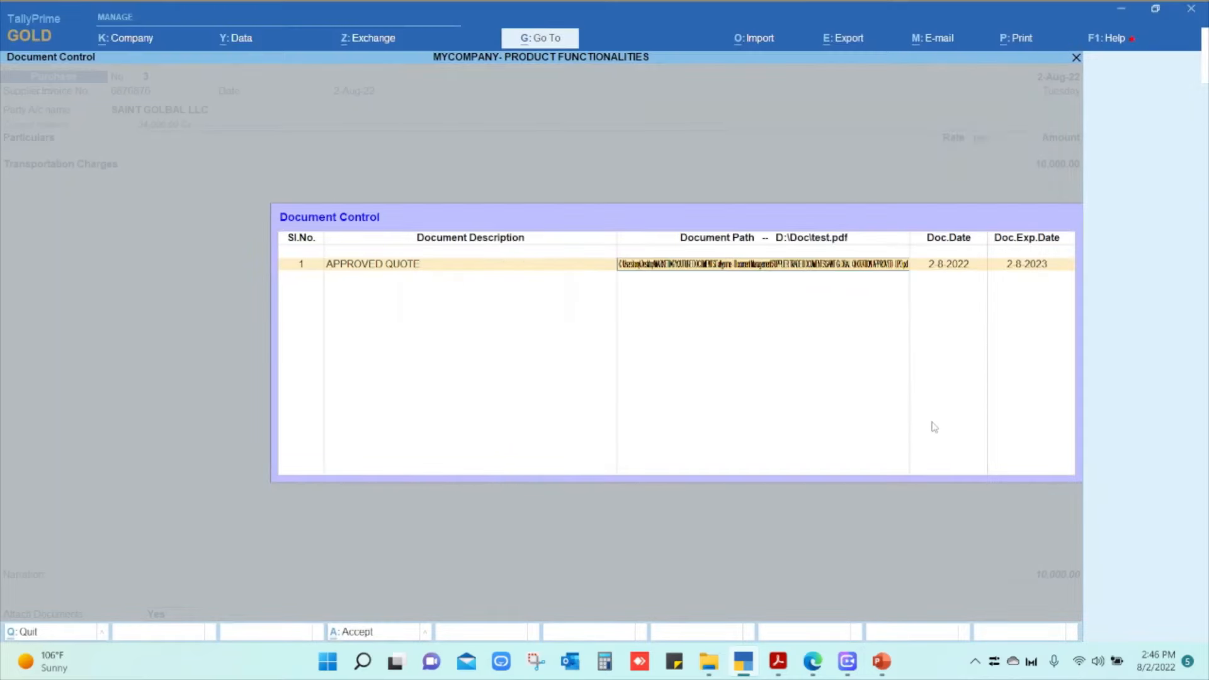
# - Keep the document date 2-8-2022 and expiry date 2-8-2023, end the document list, and save the purchase voucher
pyautogui.click(1026, 265)
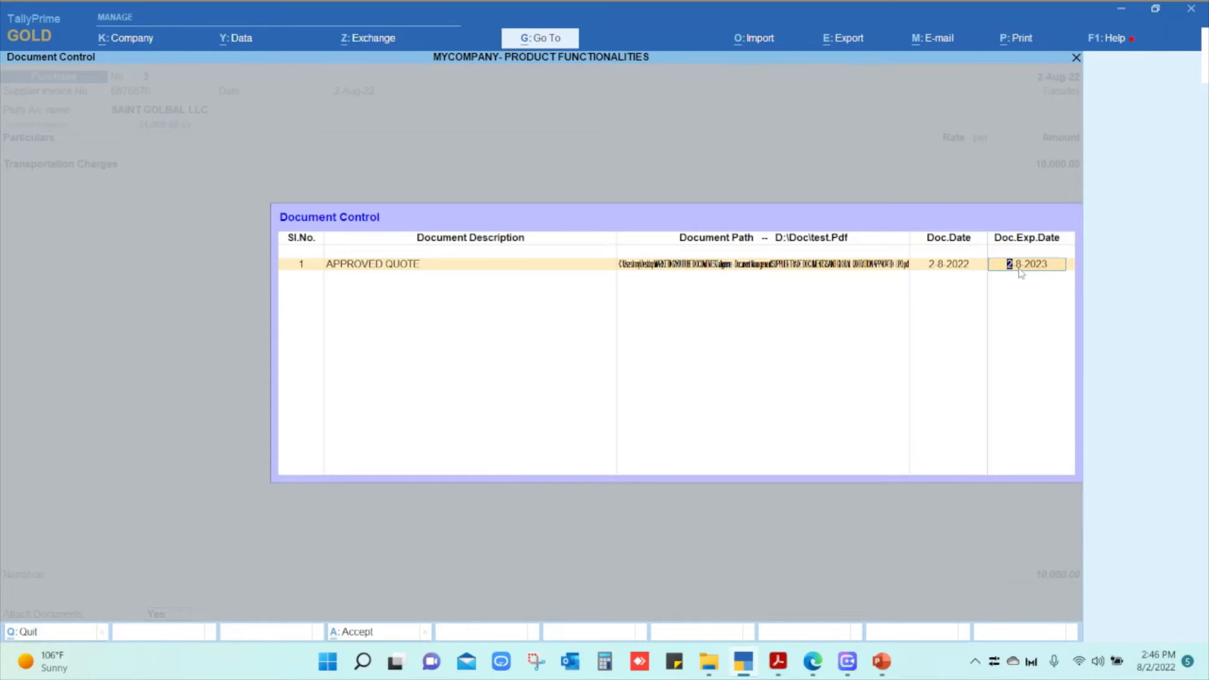
pyautogui.press('Return')
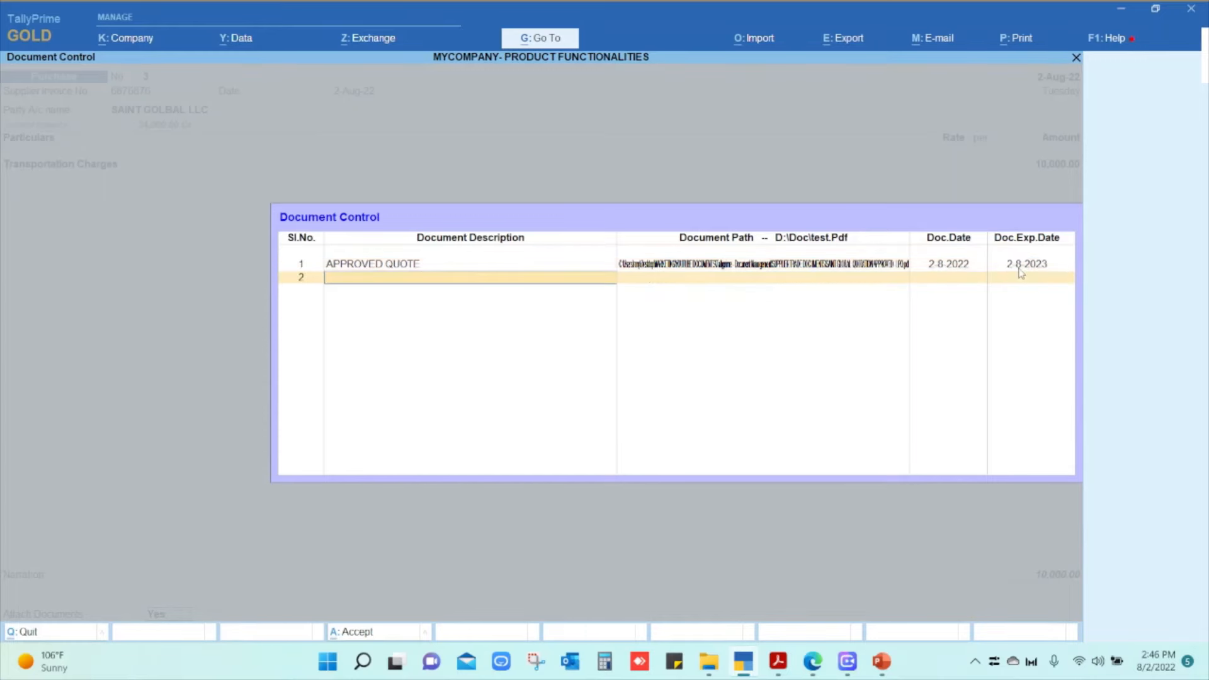
pyautogui.press('Return')
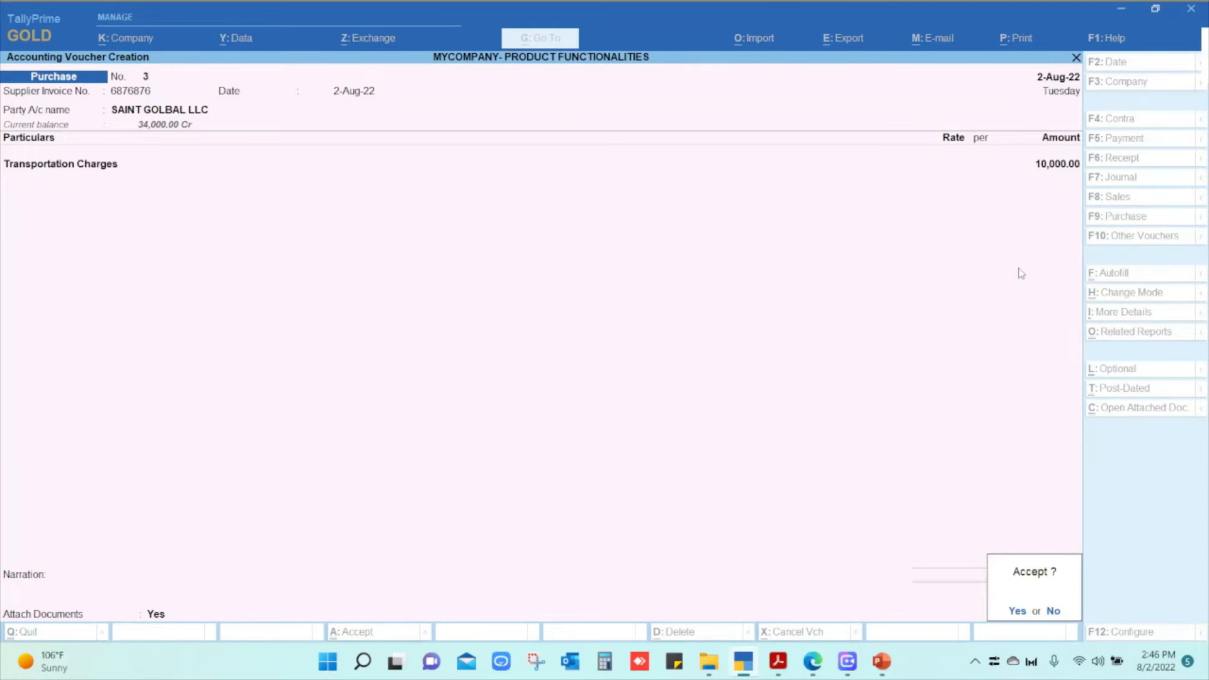
pyautogui.press('Return')
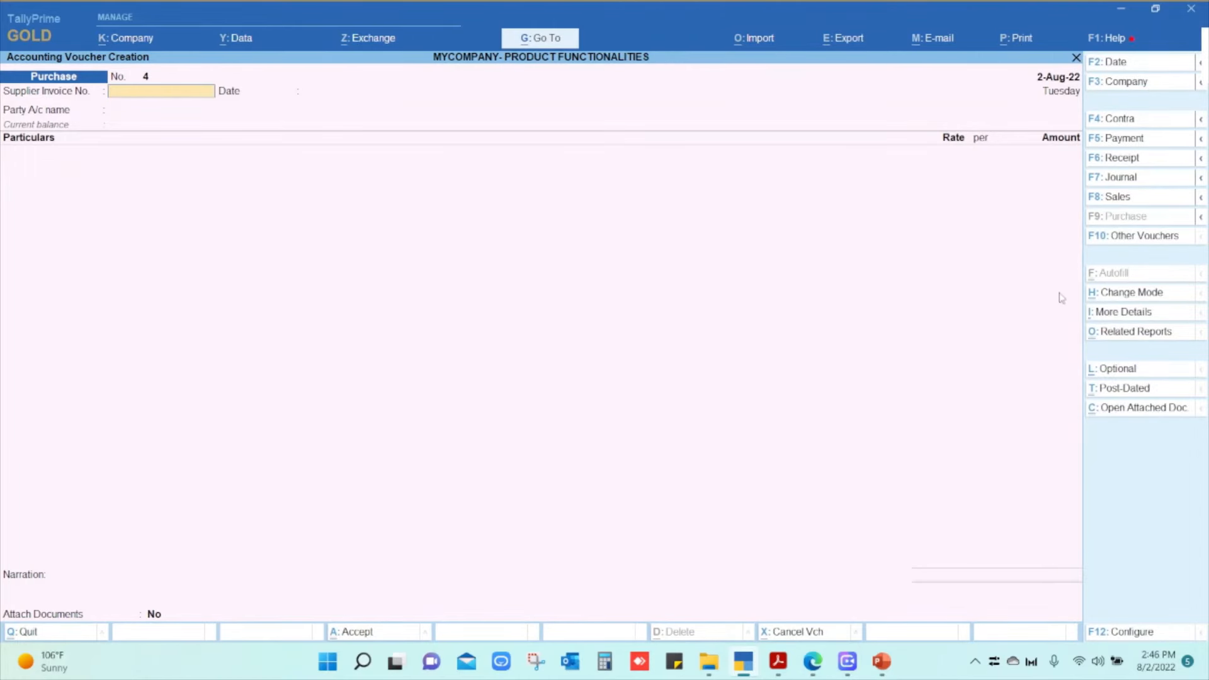
# - Start a Sales voucher for party NEXT MOVE SHIPPING LLC, accepting the blank dispatch details and default party details
pyautogui.click(1112, 202)
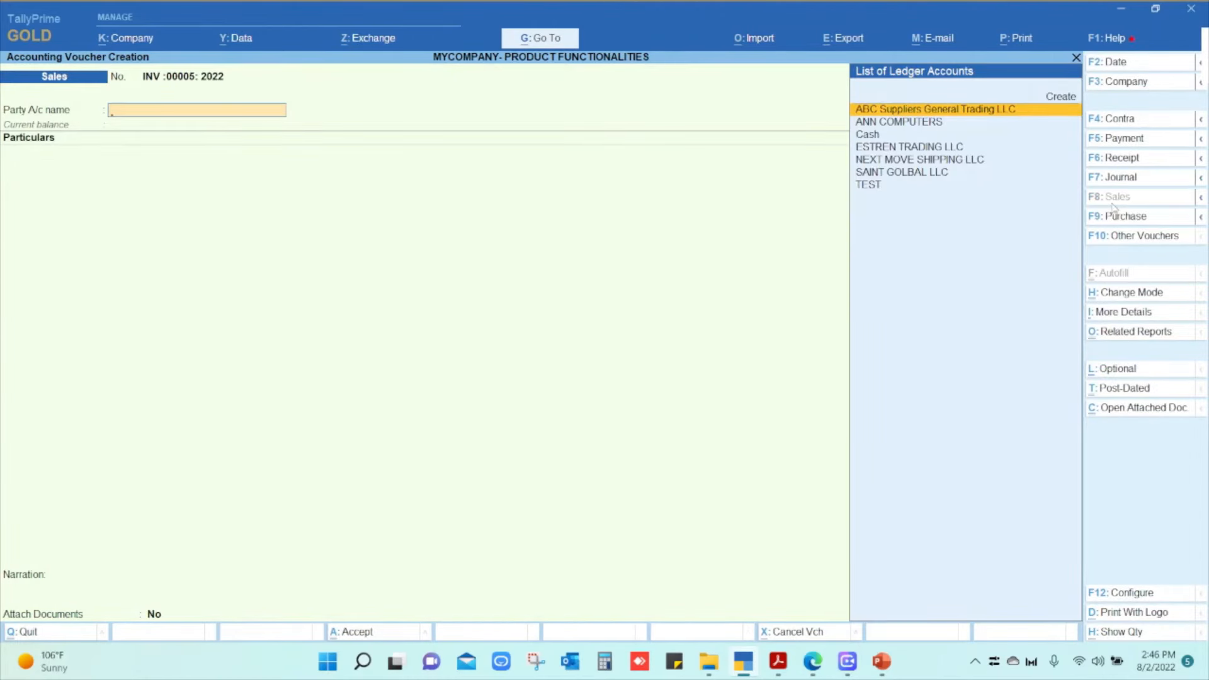
pyautogui.press('Down')
pyautogui.press('Down')
pyautogui.press('Down')
pyautogui.press('Down')
pyautogui.press('Return')
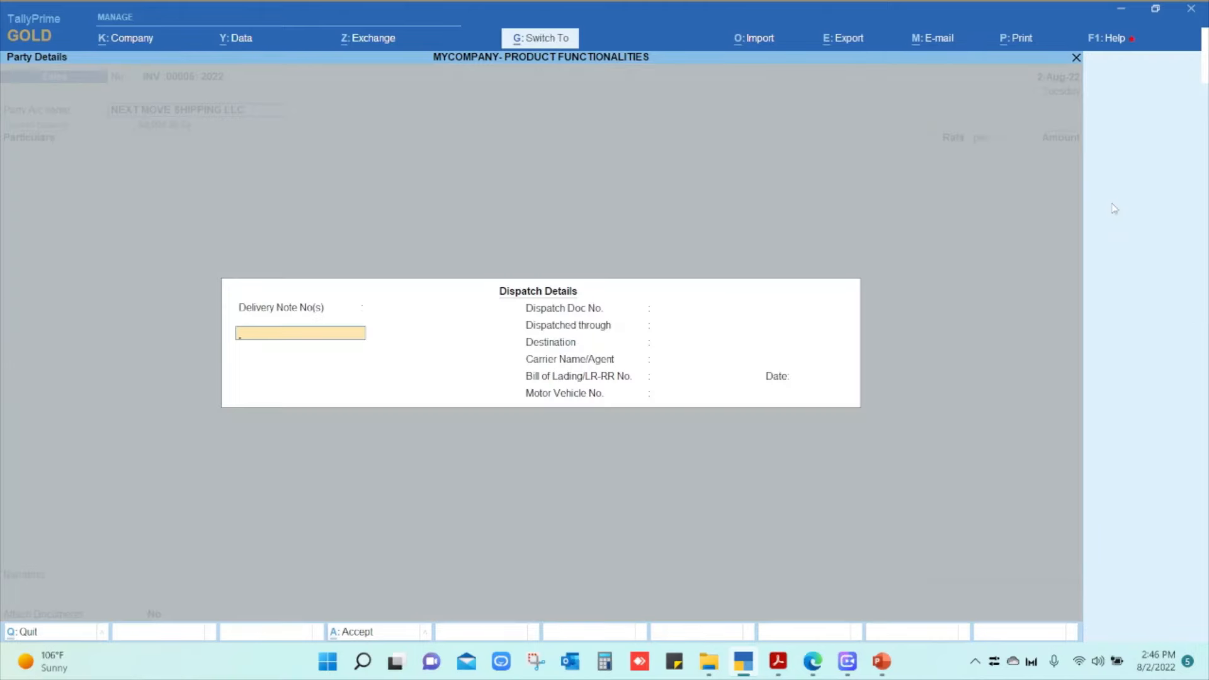
pyautogui.hotkey('ctrl', 'a')
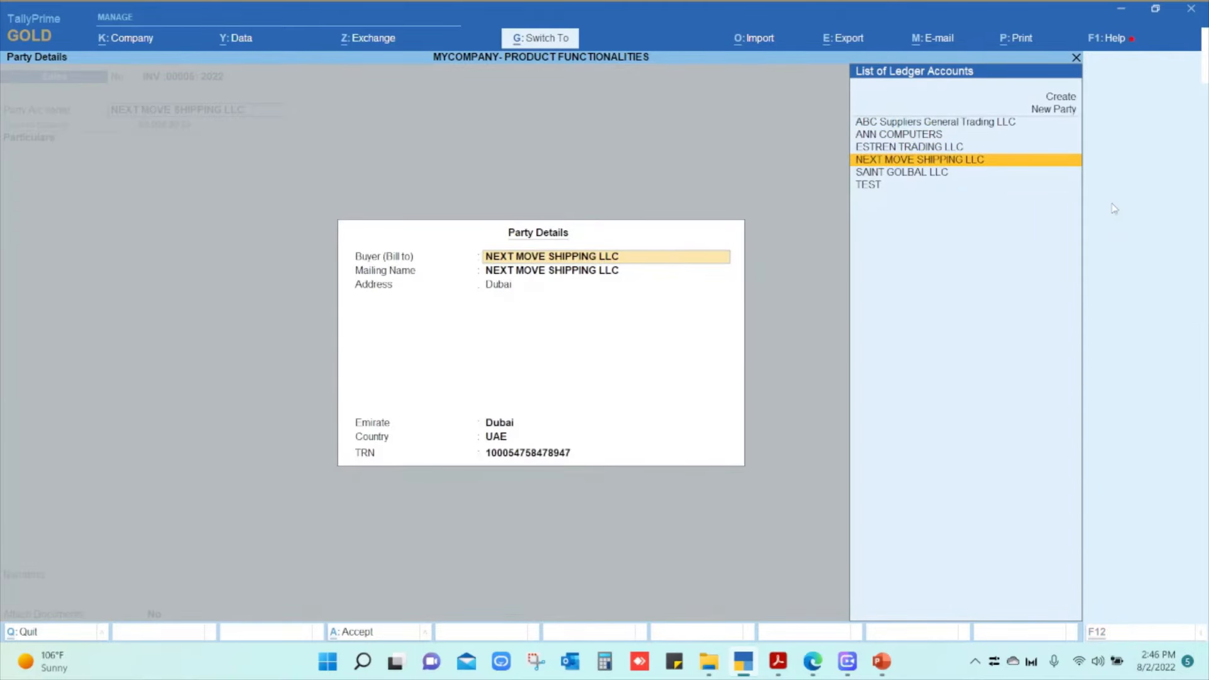
pyautogui.hotkey('ctrl', 'a')
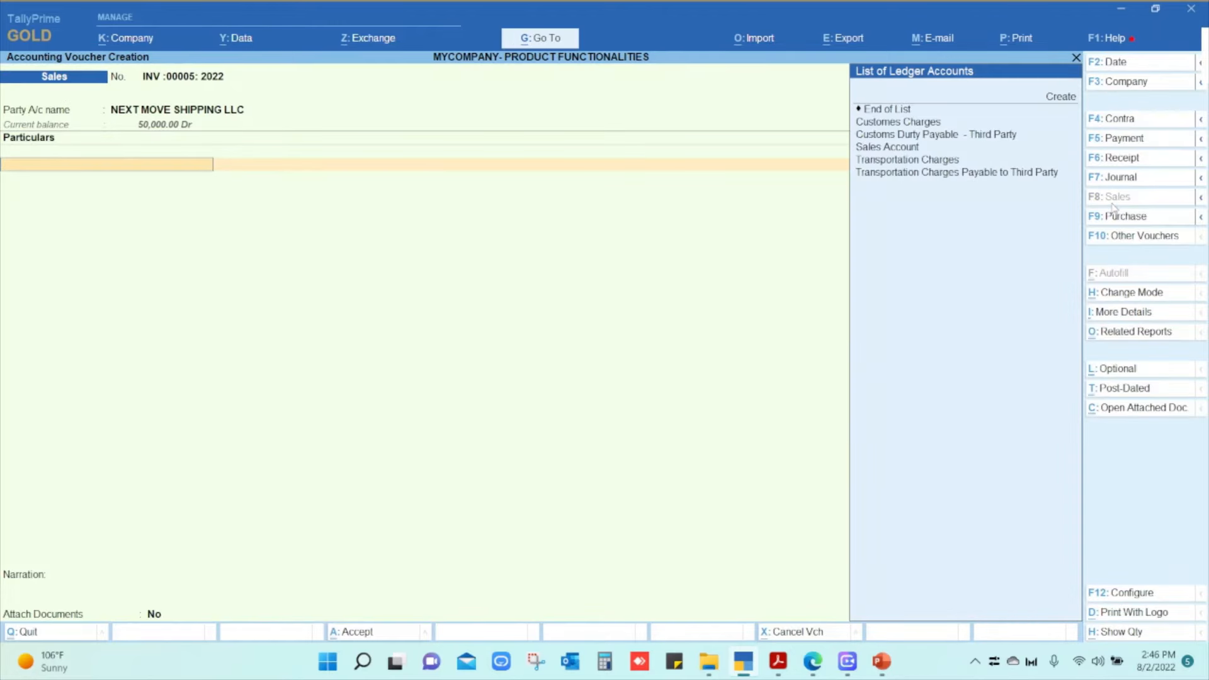
# - Add a Transportation Charges line with an amount of 3000 and no description to the sales voucher
pyautogui.press('Down')
pyautogui.press('Down')
pyautogui.press('Down')
pyautogui.press('Return')
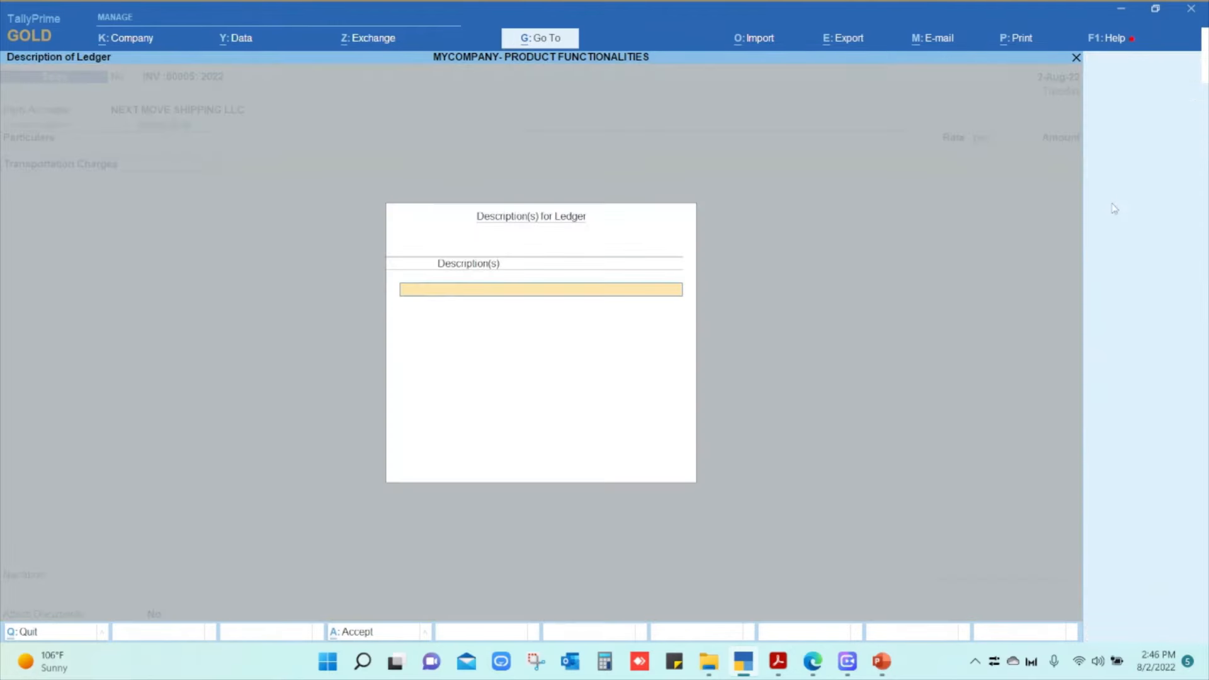
pyautogui.press('Return')
pyautogui.write('3000')
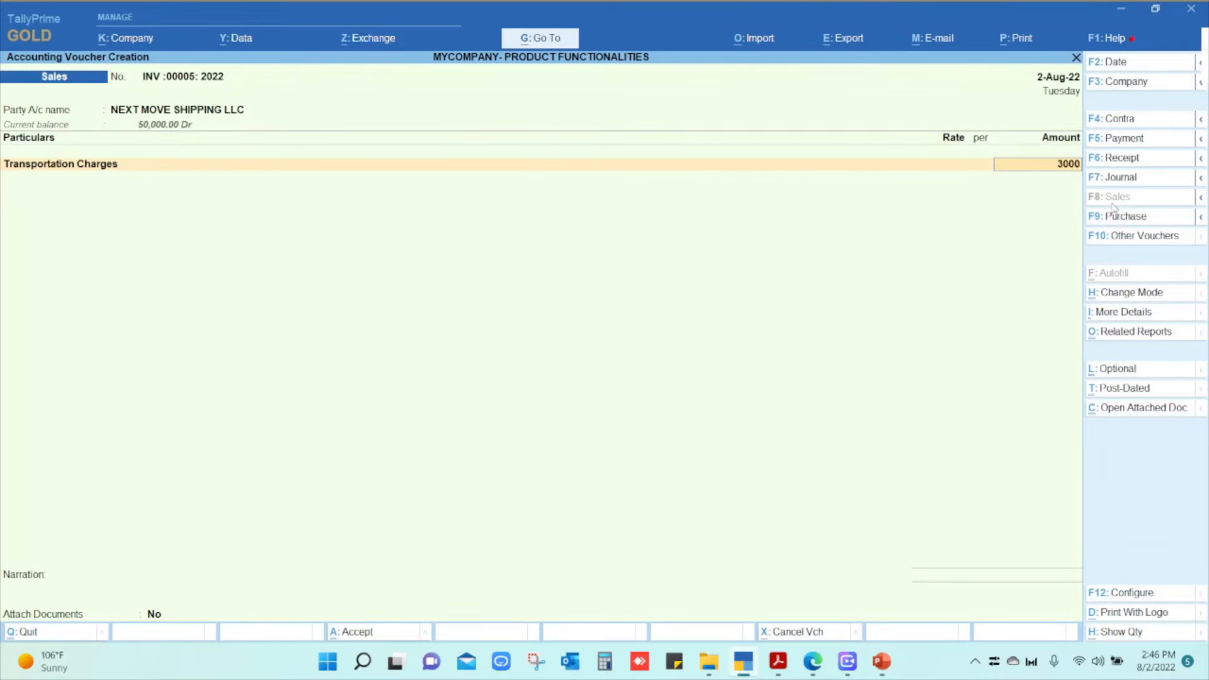
pyautogui.press('Return')
# - End the particulars and accept the default bill-wise new reference for 3,000.00 Dr, leaving the narration empty
pyautogui.press('Return')
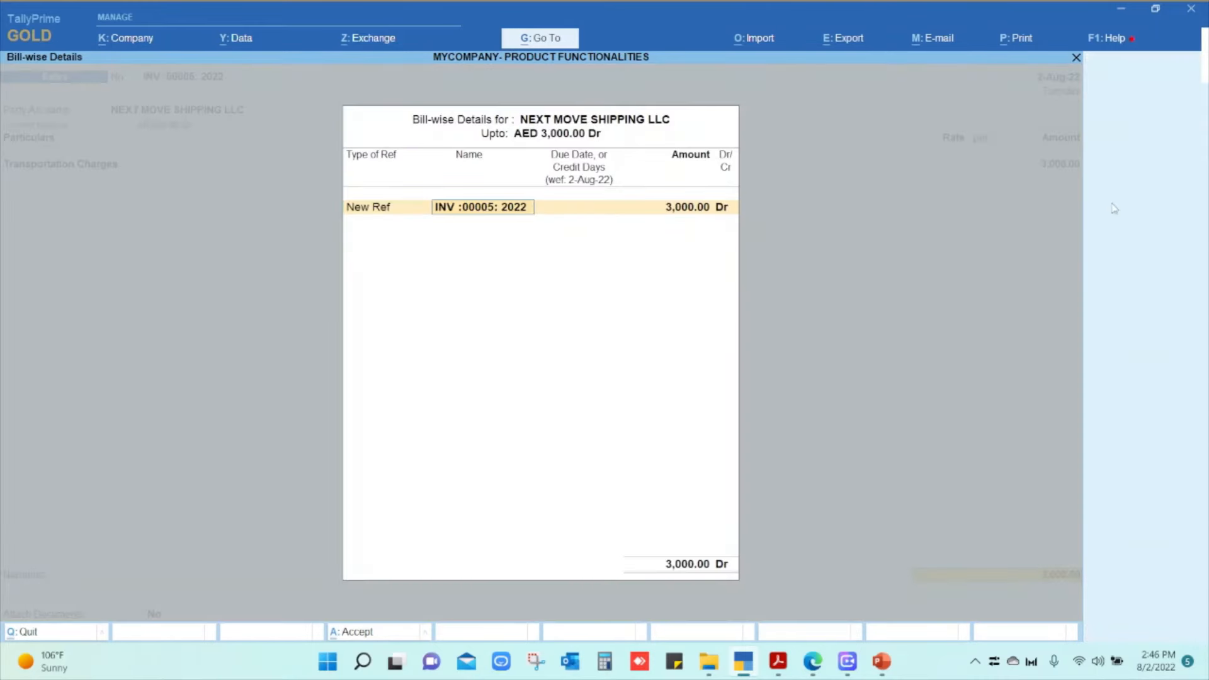
pyautogui.press('Return')
pyautogui.press('Return')
pyautogui.press('Return')
pyautogui.press('Return')
pyautogui.press('Return')
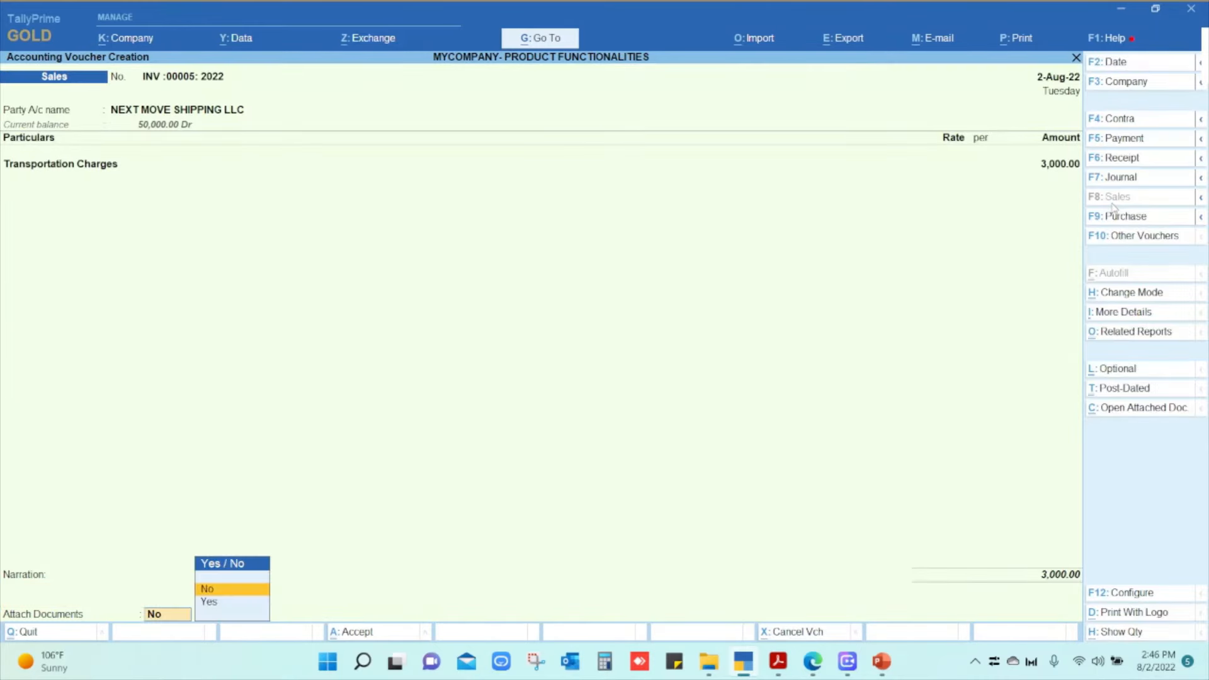
# - Enable document attachment and attach NEXT MOVE SHIPPING LLC - BUSINESS CONTRACT from CUSTOMER DOCUMENTS, described as TAX INVOICE, keeping document date 2-8-2022
pyautogui.press('Down')
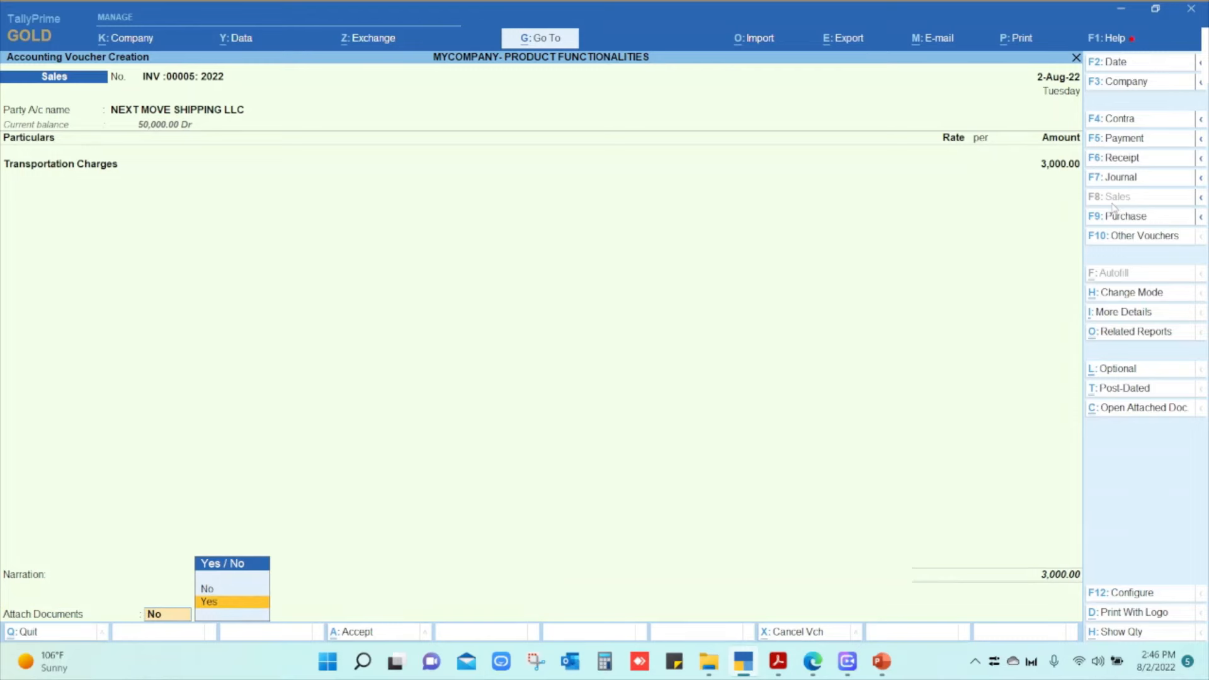
pyautogui.press('Return')
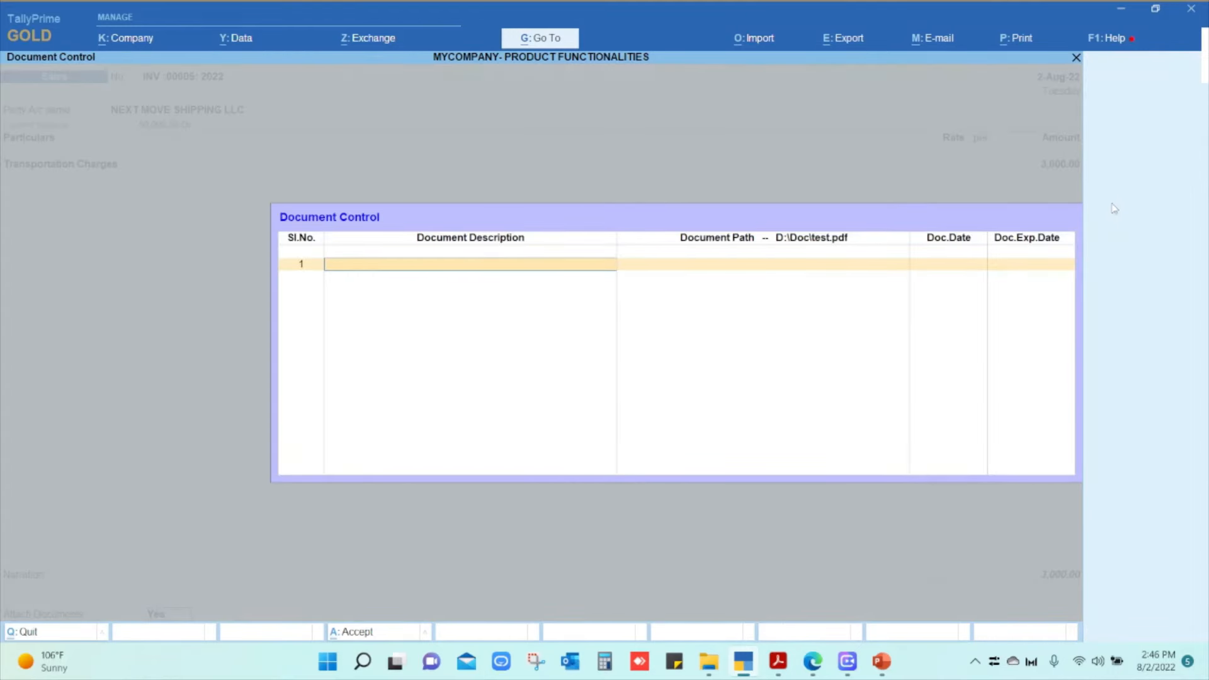
pyautogui.write('TAX INVOICE')
pyautogui.press('Return')
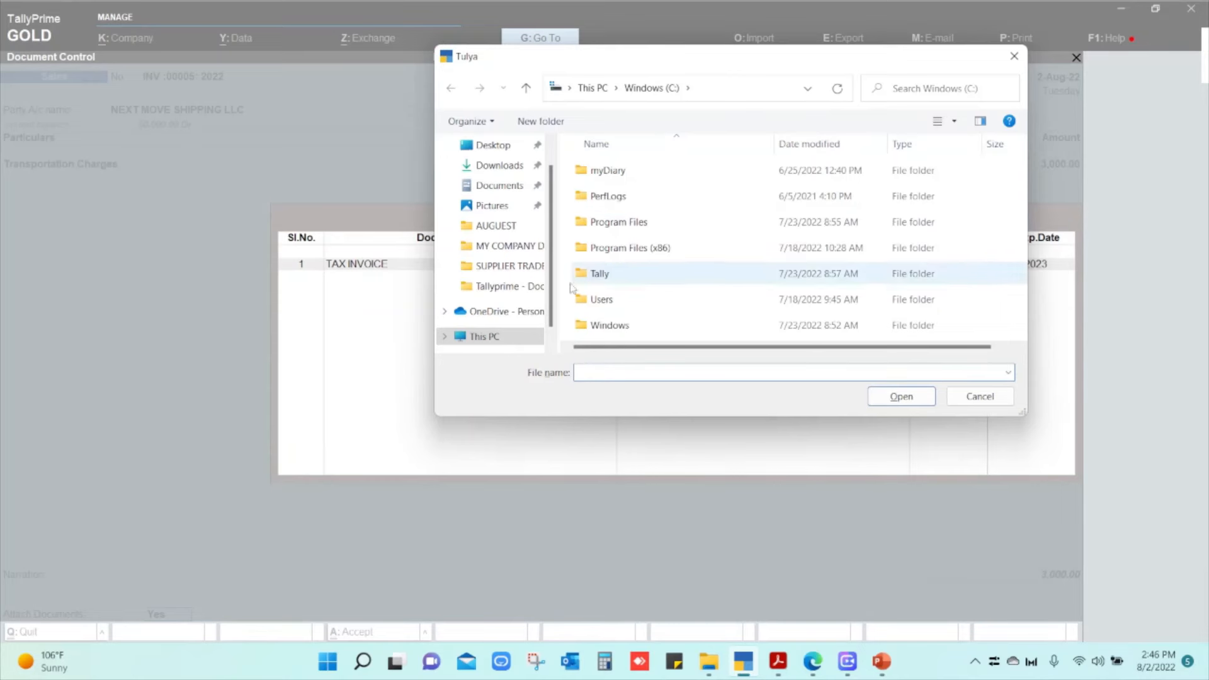
pyautogui.click(503, 286)
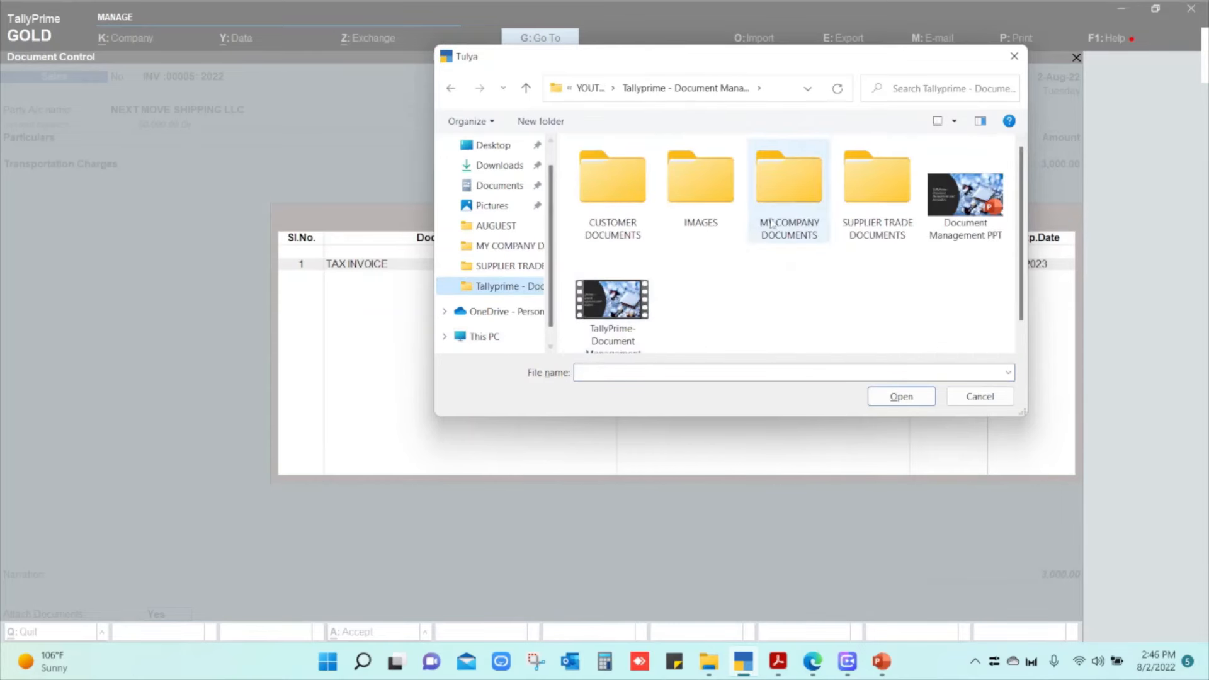
pyautogui.doubleClick(640, 226)
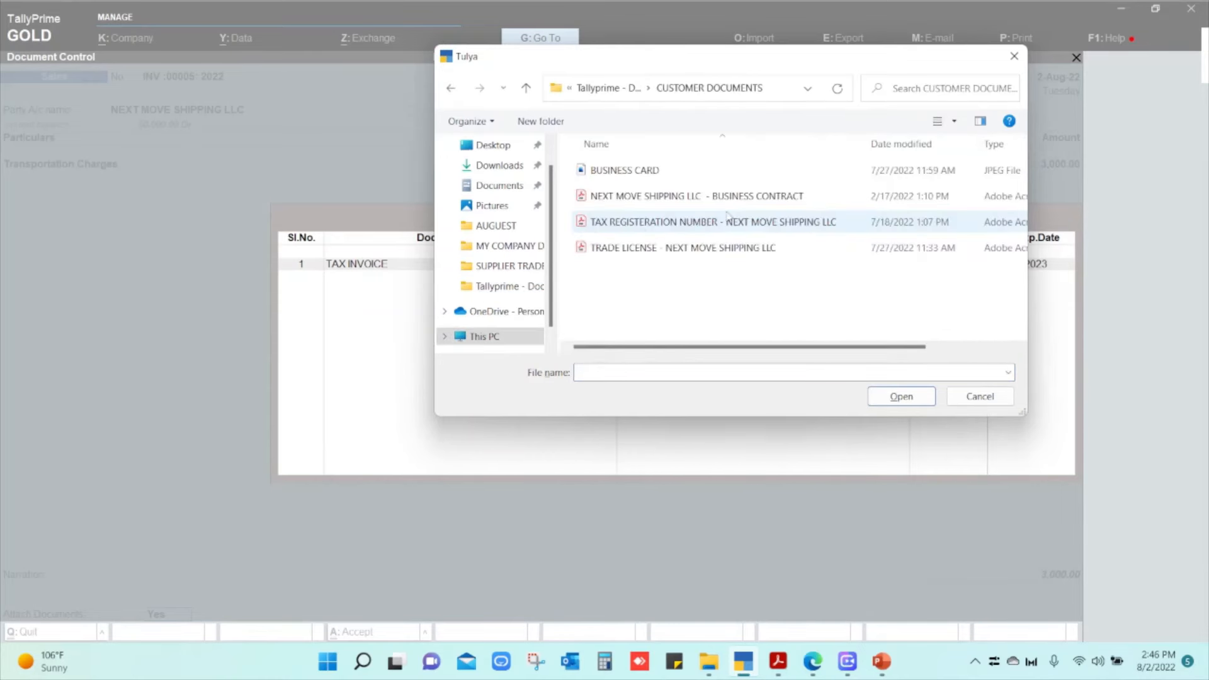
pyautogui.click(745, 203)
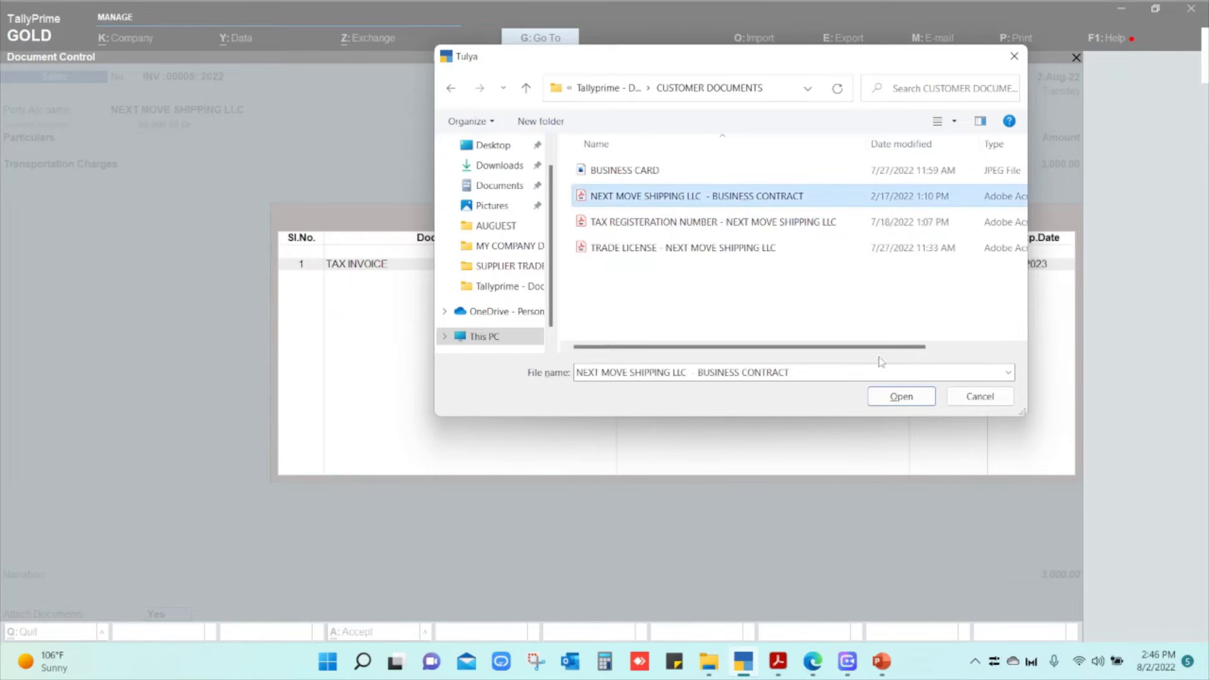
pyautogui.click(897, 398)
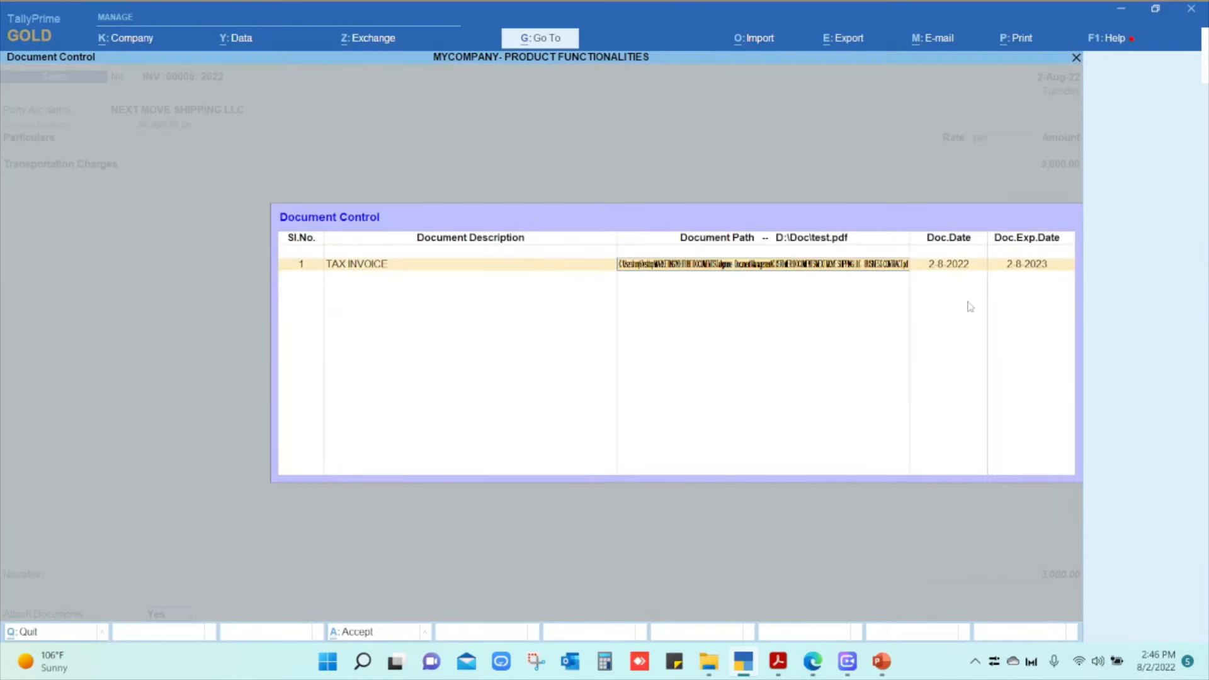
pyautogui.press('Return')
pyautogui.press('Return')
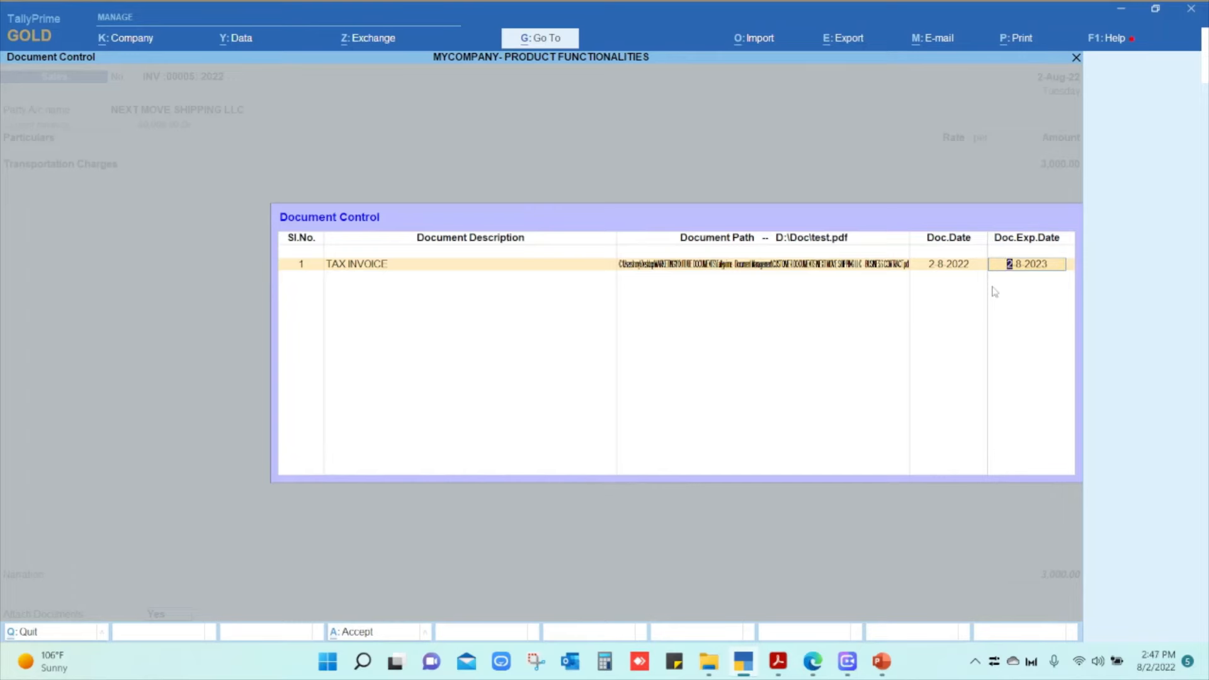
# - Set the TAX INVOICE document's expiry date to 28-8-2022, finish the document list and save the sales voucher
pyautogui.write('28-08-2022')
pyautogui.press('Return')
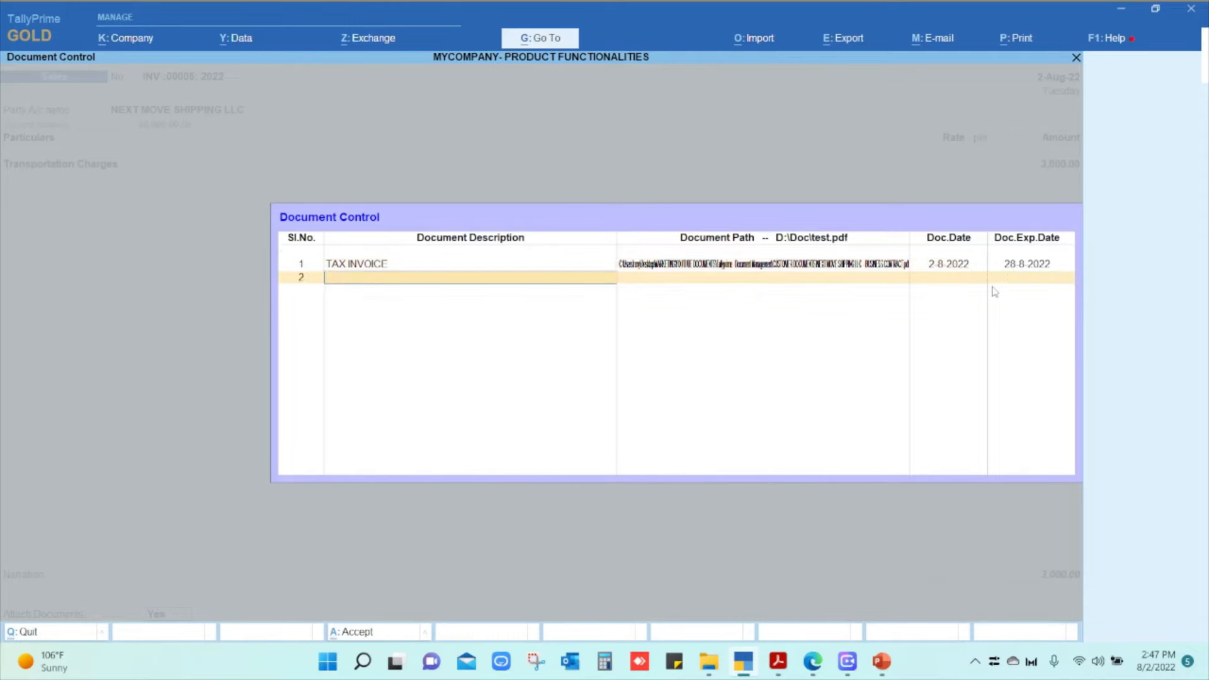
pyautogui.press('Return')
pyautogui.press('Return')
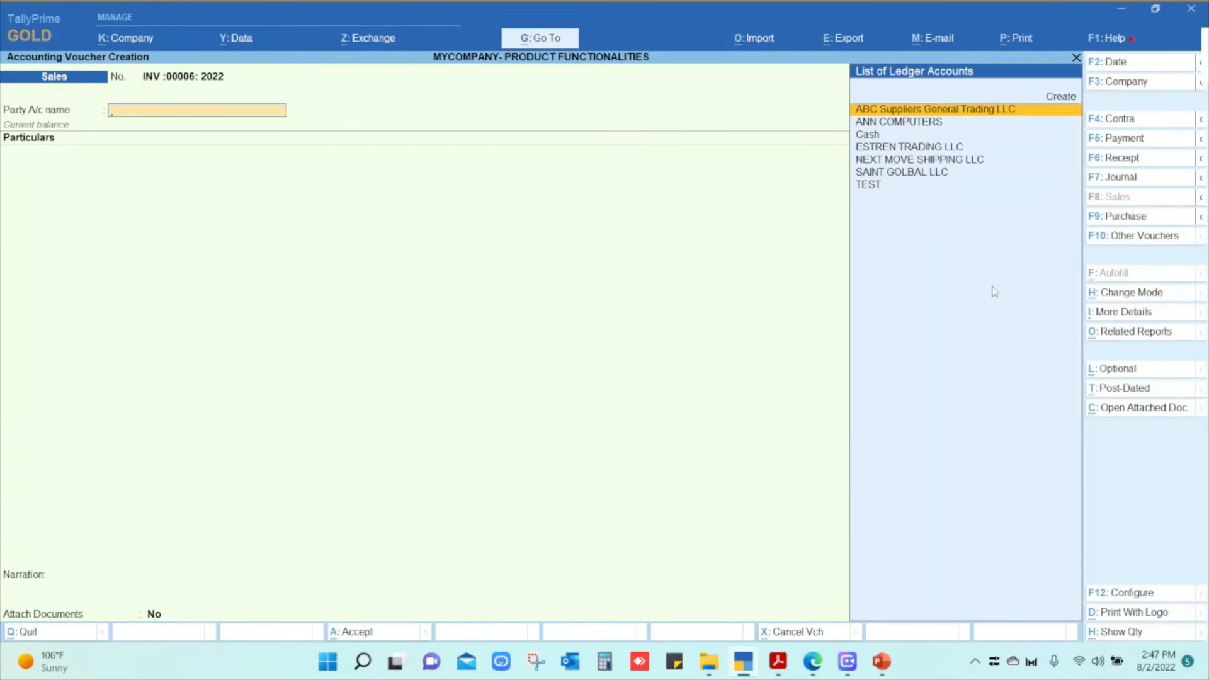
# - From the Day Book, open the NEXT MOVE SHIPPING LLC sales voucher and view its attached TAX INVOICE document
pyautogui.press('Escape')
pyautogui.press('d')
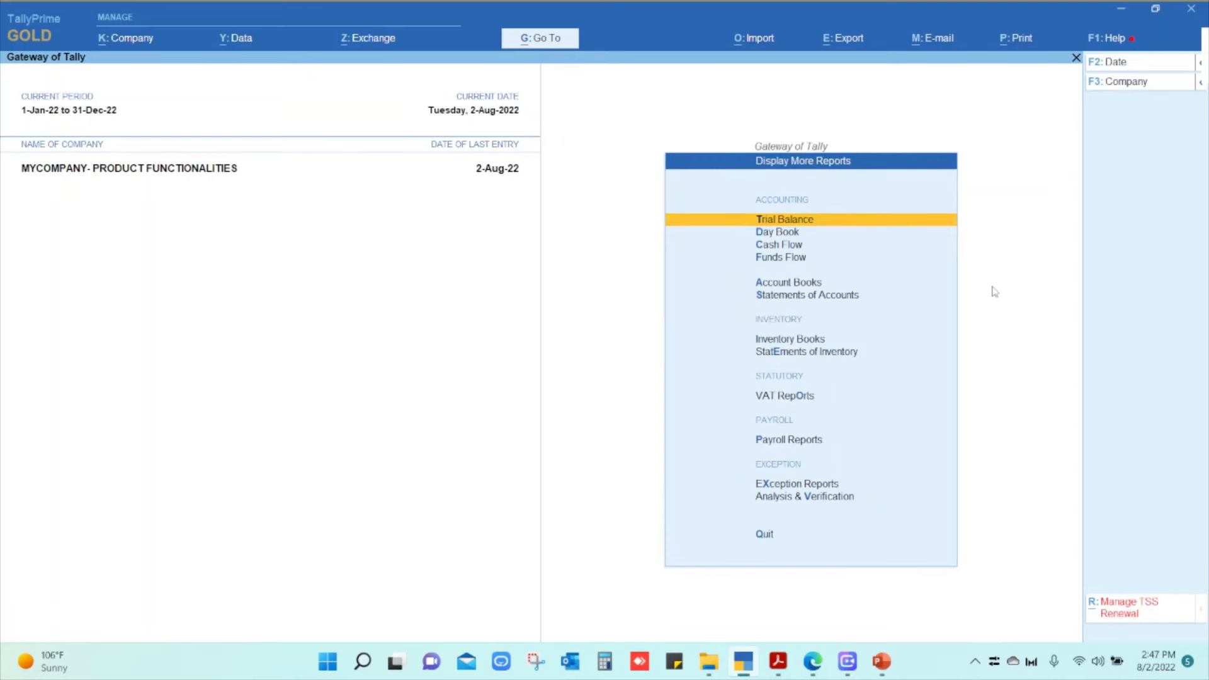
pyautogui.press('d')
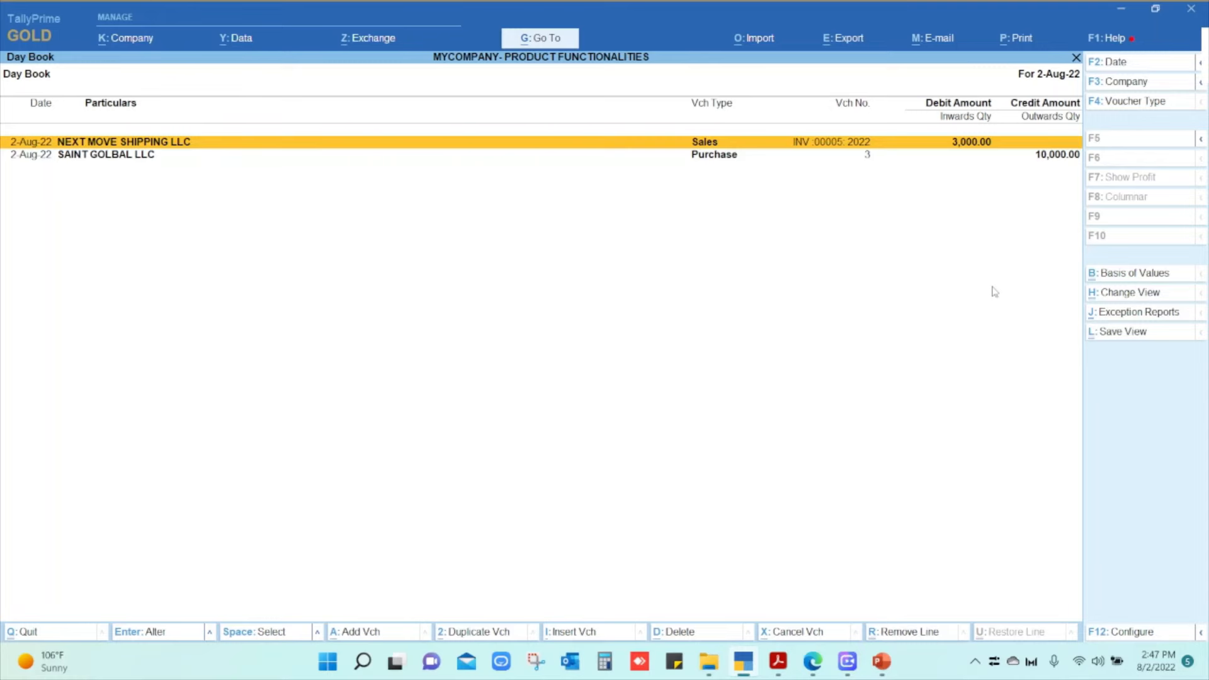
pyautogui.press('Return')
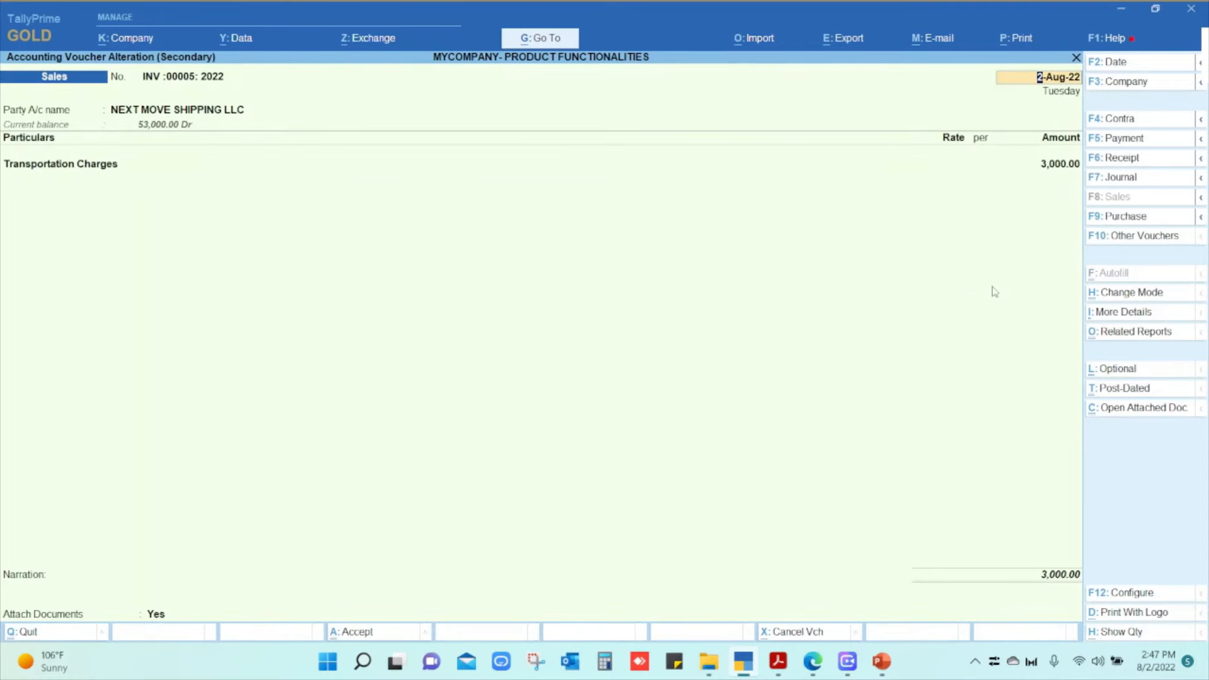
pyautogui.click(1155, 409)
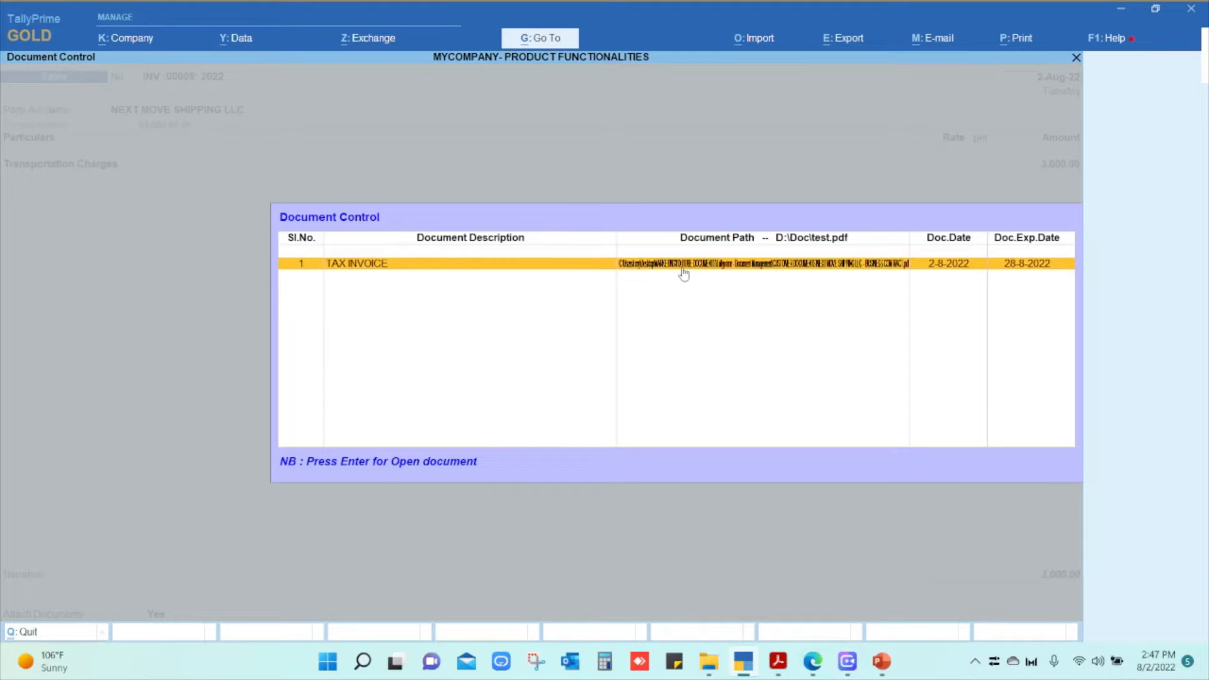
pyautogui.press('Return')
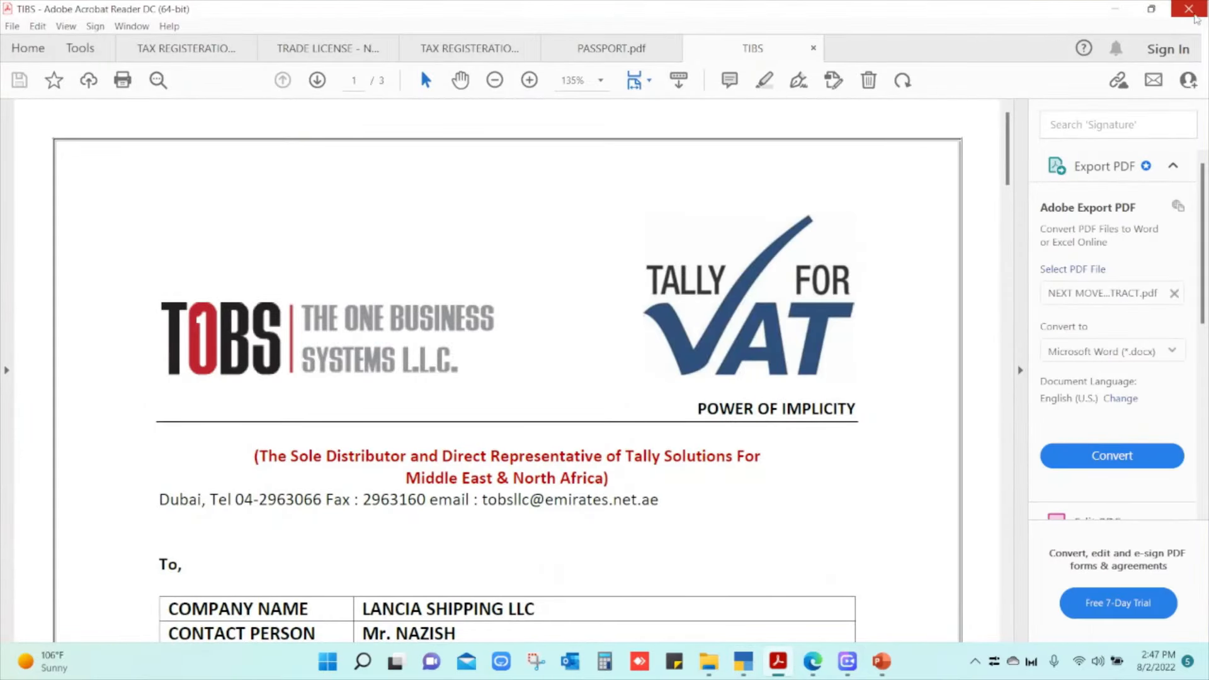
# - Close all open PDF documents and return through the voucher and Day Book to the Gateway of Tally
pyautogui.click(1189, 10)
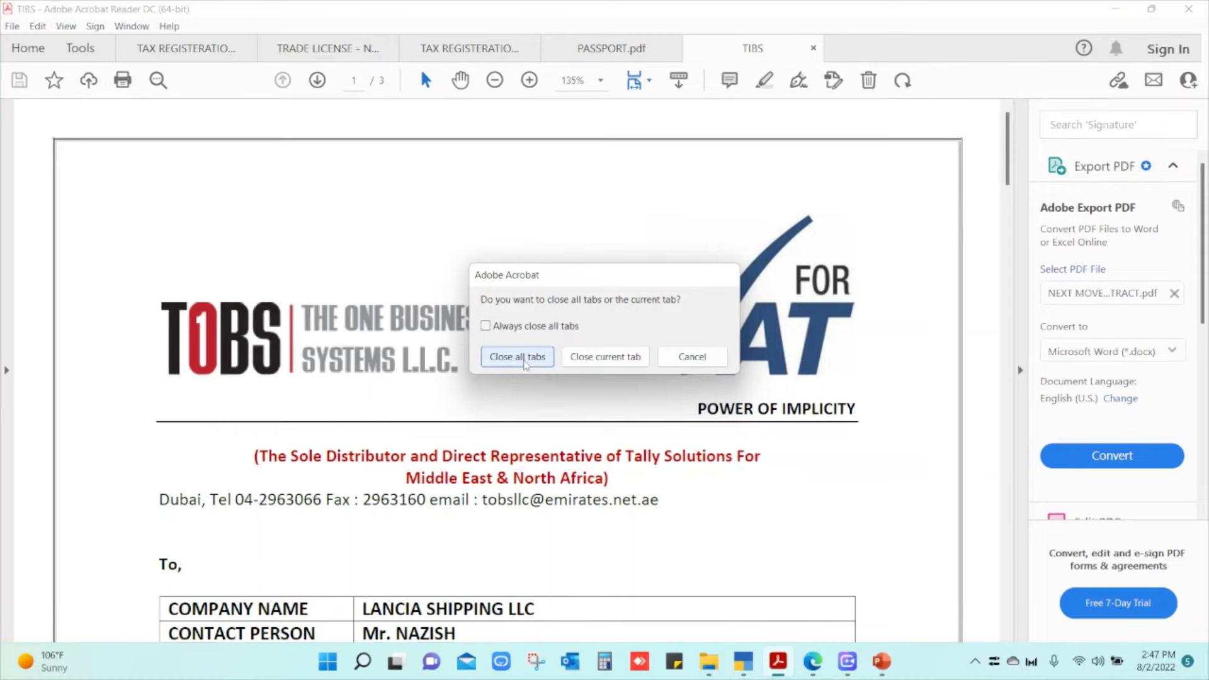
pyautogui.click(524, 357)
pyautogui.moveTo(812, 676)
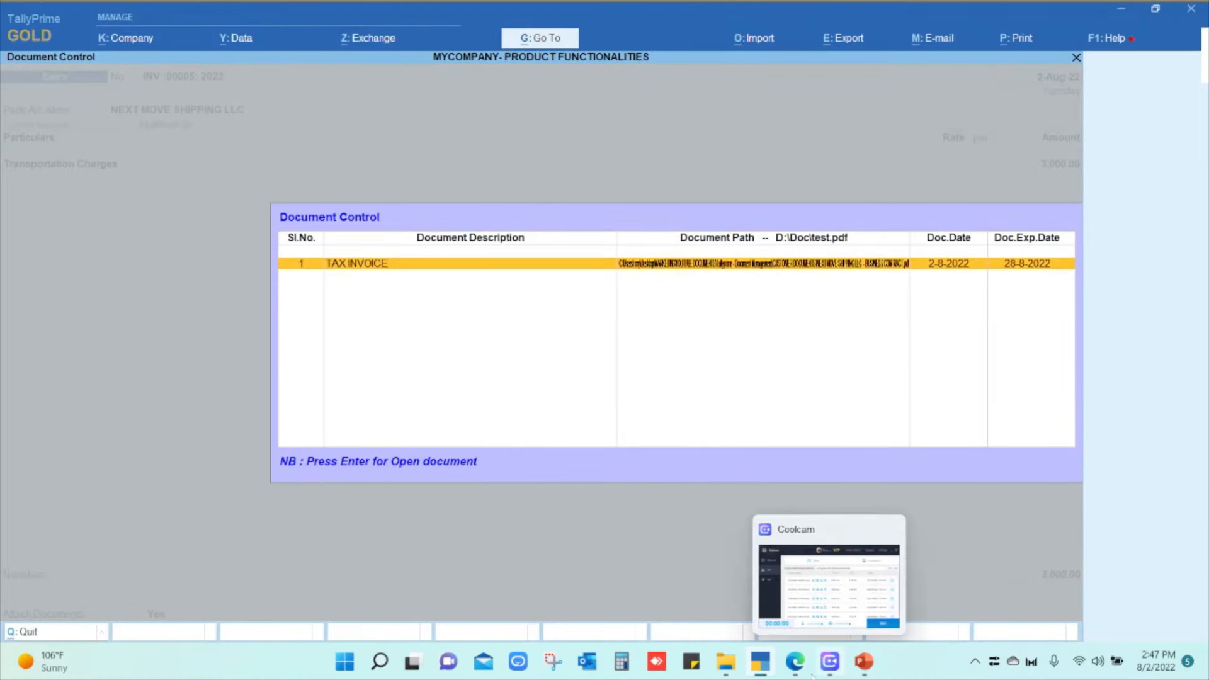
pyautogui.press('Escape')
pyautogui.press('Escape')
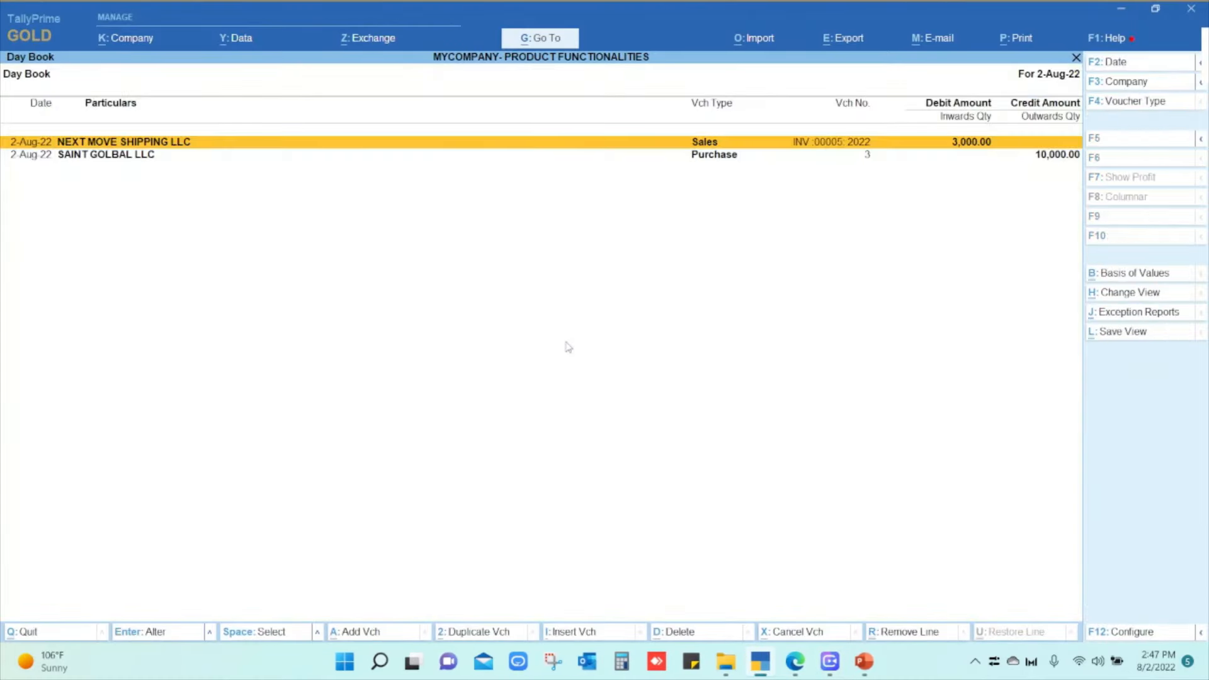
pyautogui.press('Down')
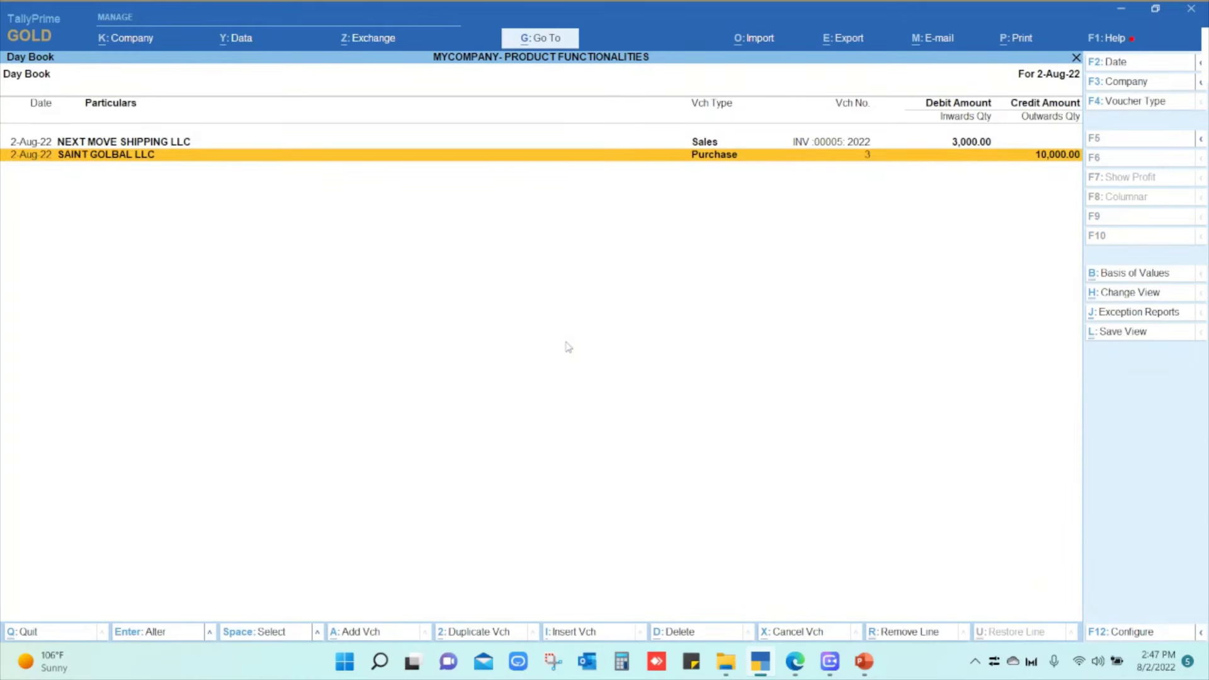
pyautogui.press('Escape')
pyautogui.press('Escape')
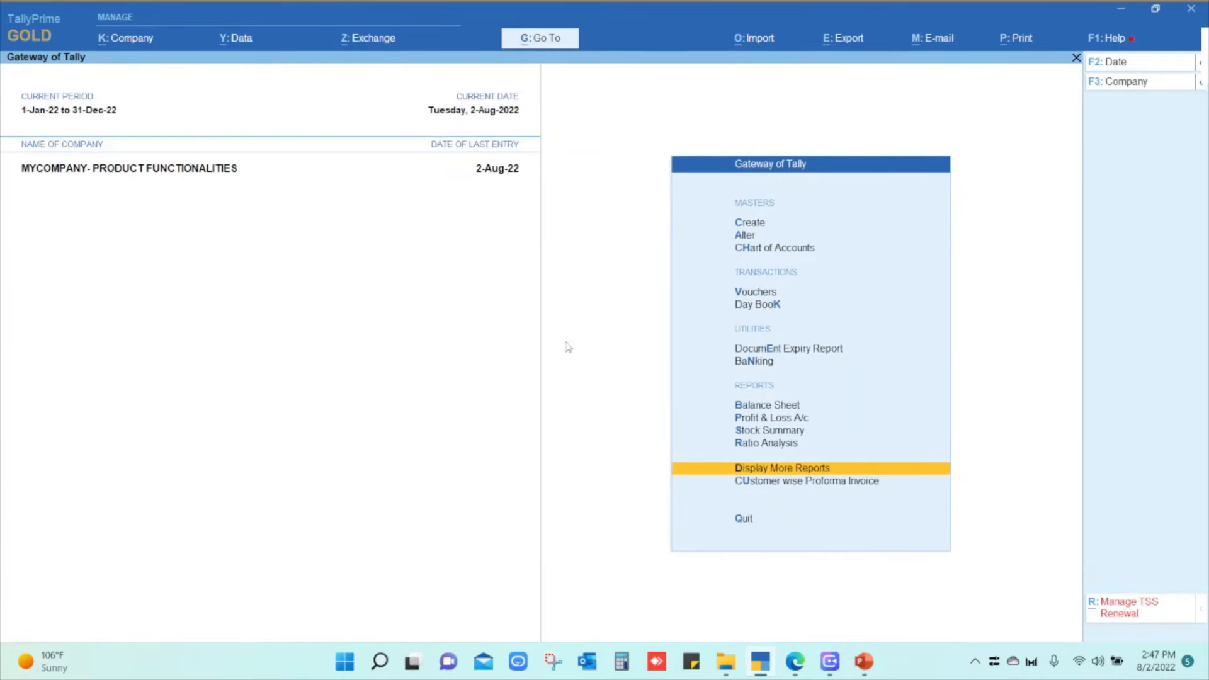
# - Check new Payment, Receipt and Journal vouchers for the Attach Documents option, and quit voucher creation without saving
pyautogui.press('Up')
pyautogui.press('Up')
pyautogui.press('Up')
pyautogui.press('Up')
pyautogui.press('Up')
pyautogui.press('Up')
pyautogui.press('Up')
pyautogui.press('Up')
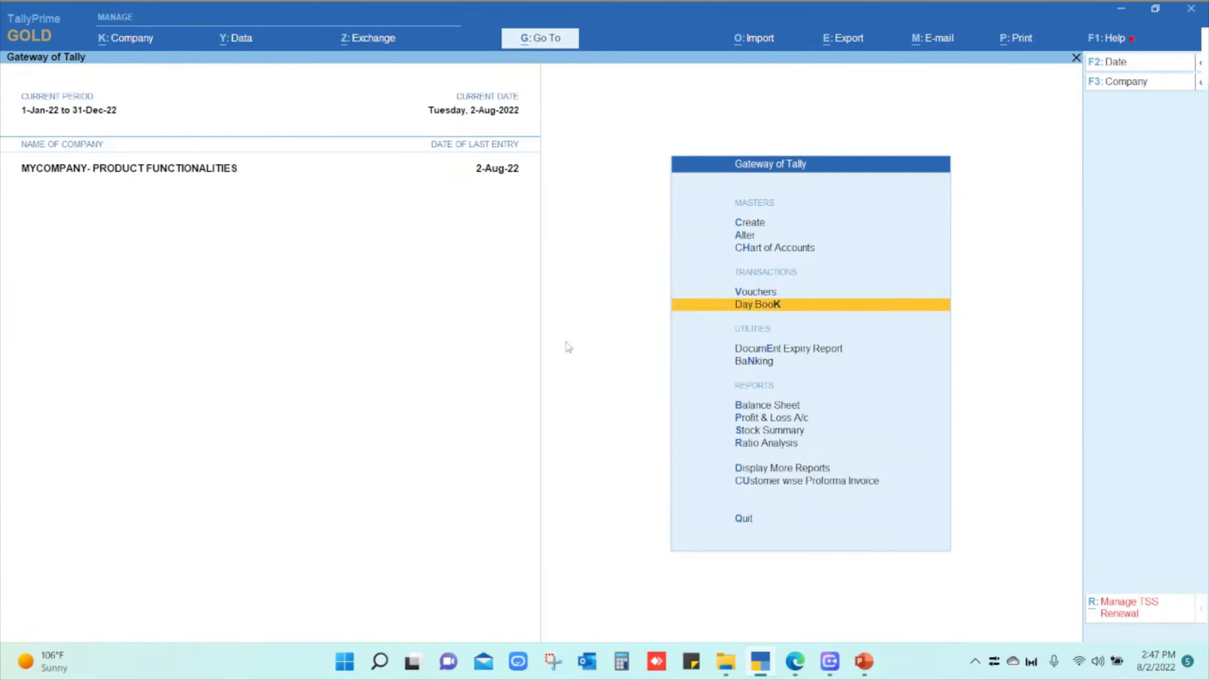
pyautogui.press('Return')
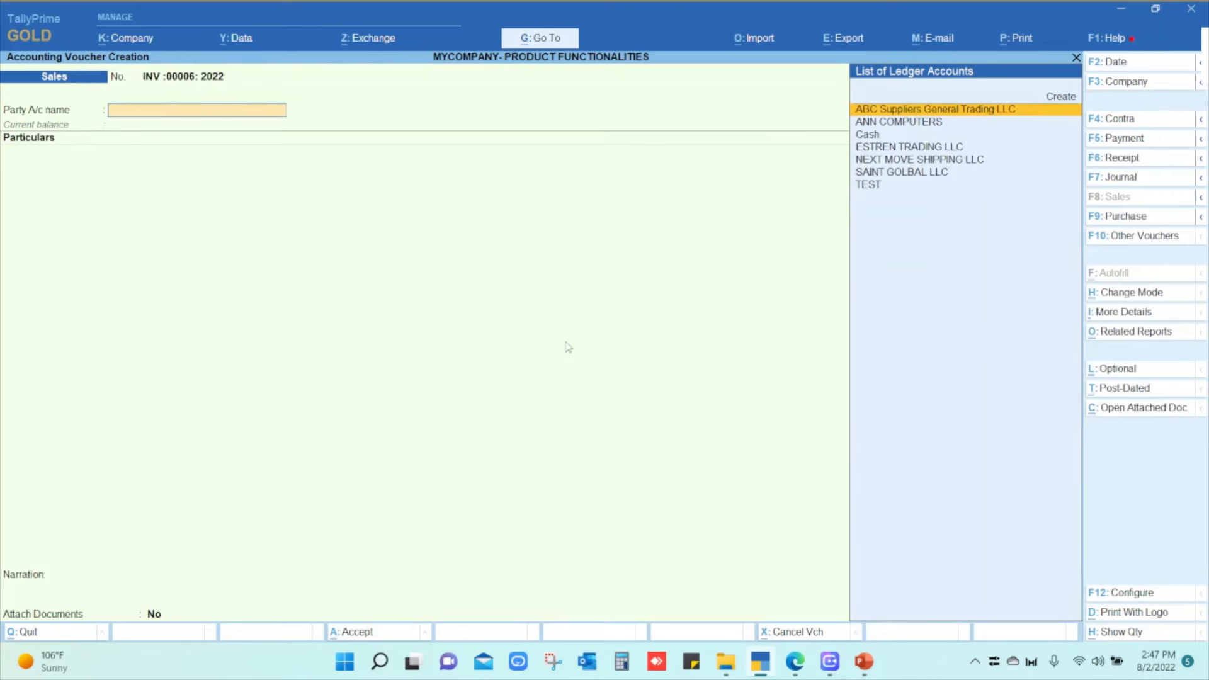
pyautogui.click(1126, 140)
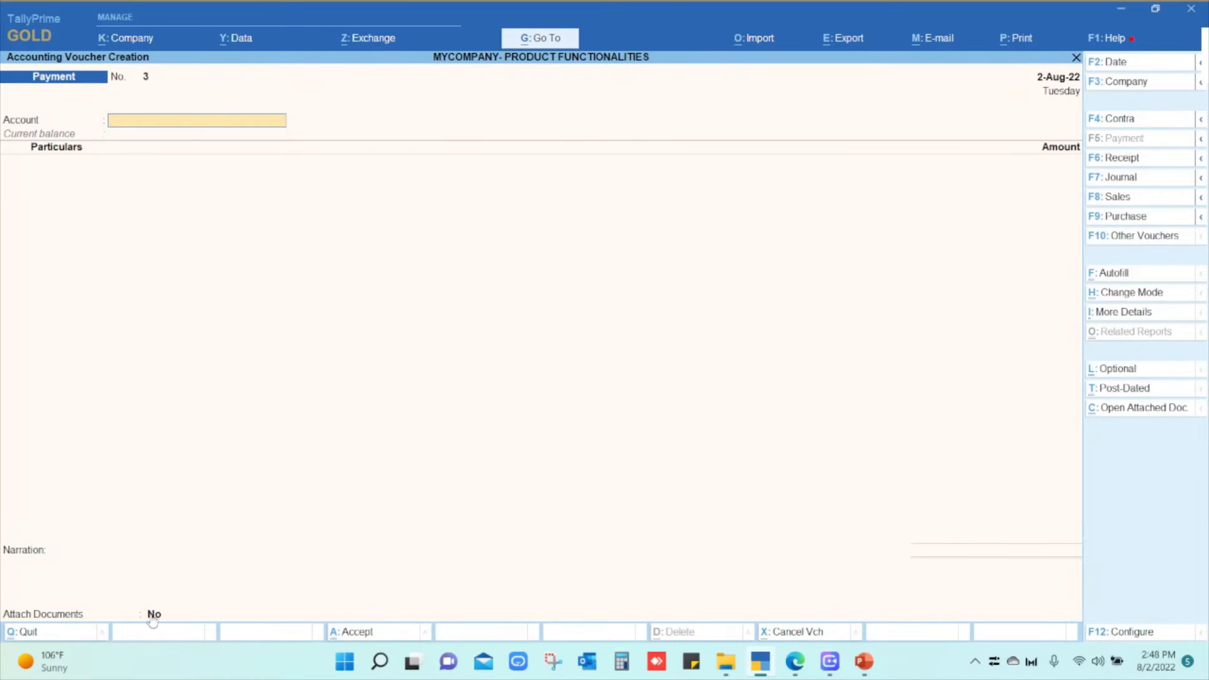
pyautogui.click(1126, 159)
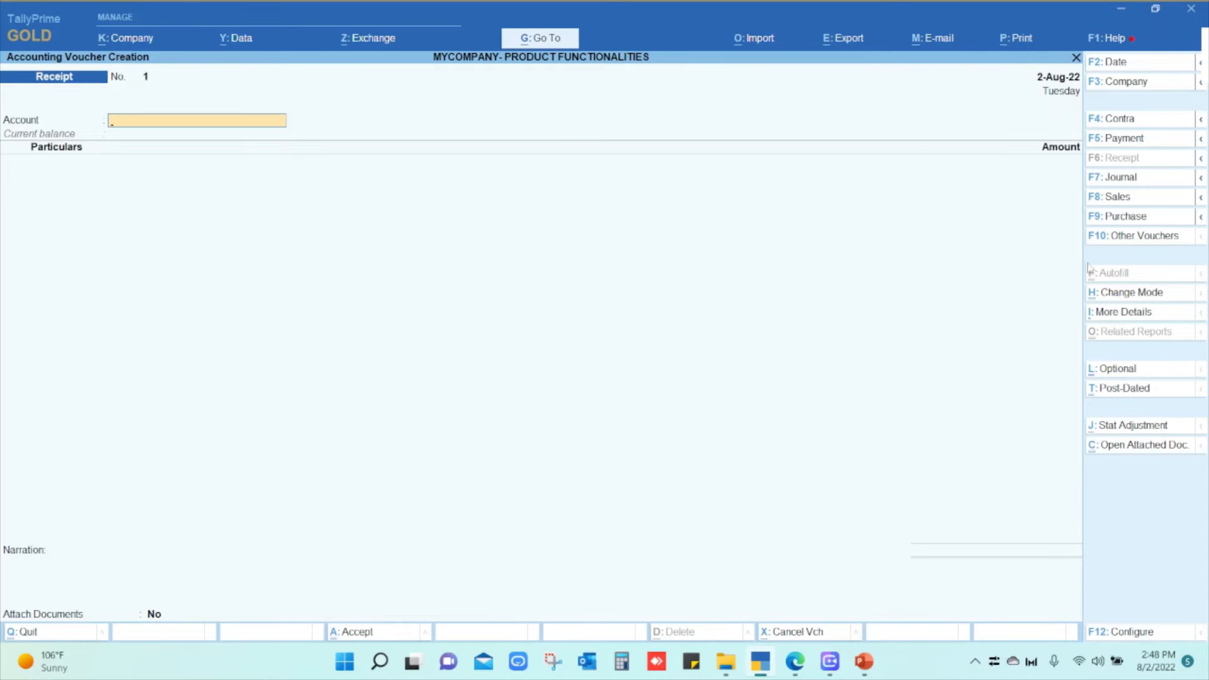
pyautogui.click(1118, 178)
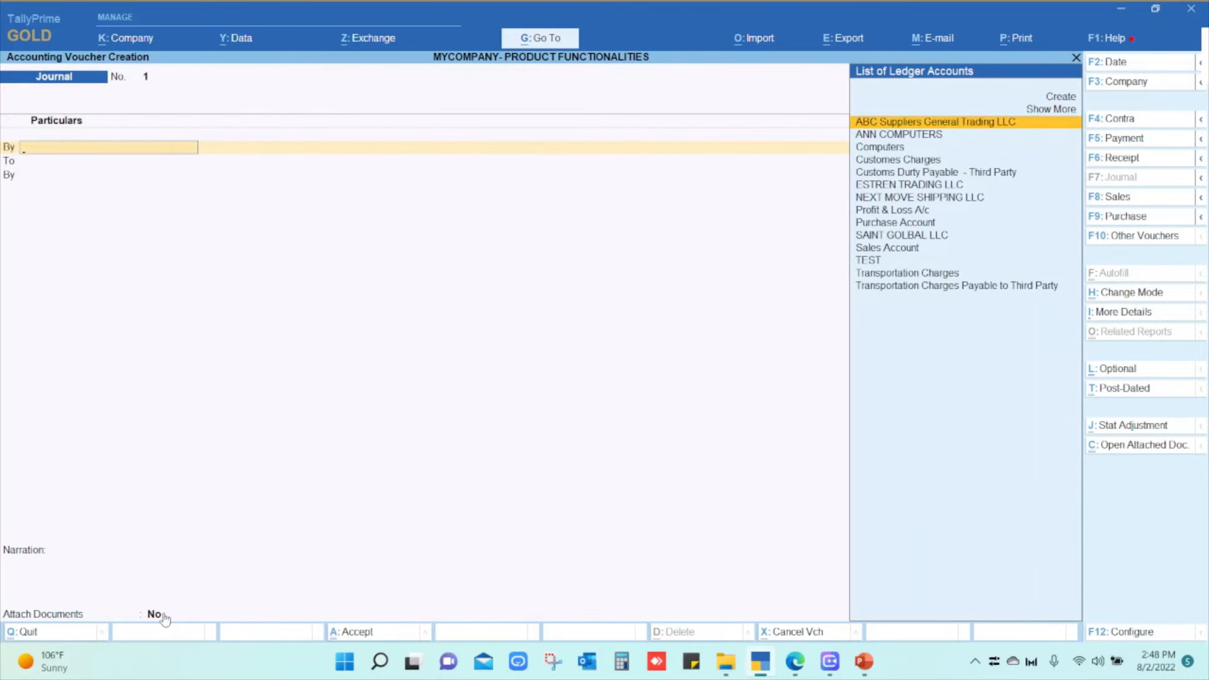
pyautogui.press('Escape')
pyautogui.press('Return')
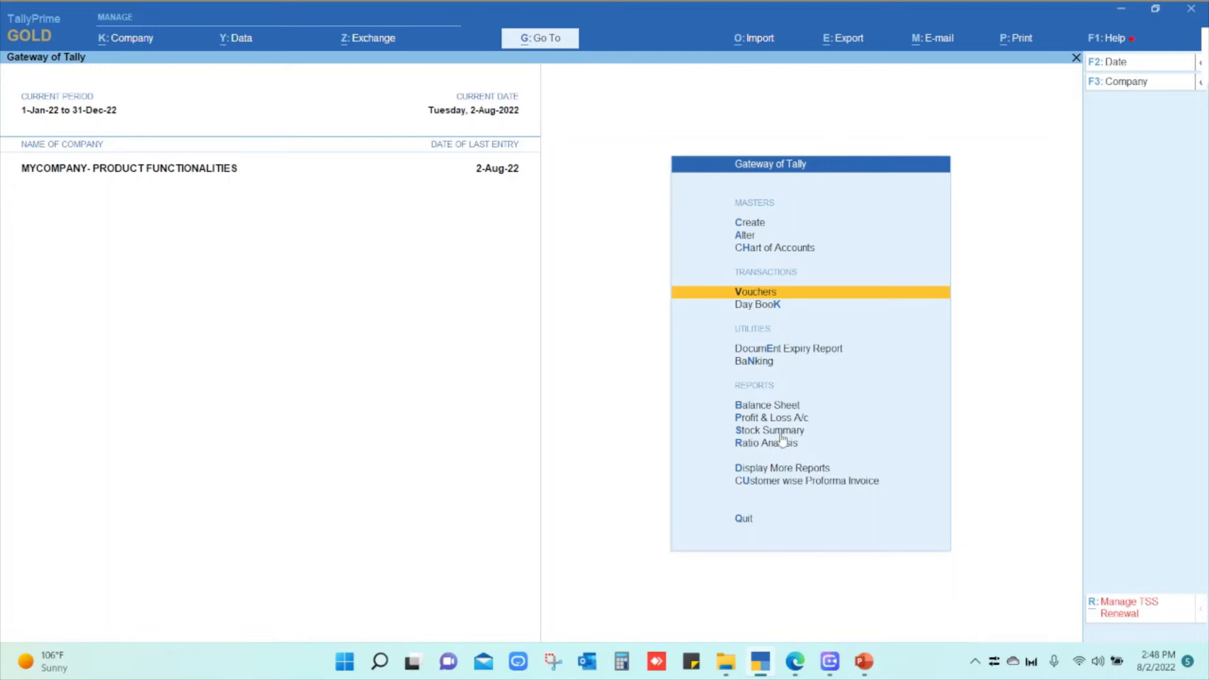
# - Open the Document Expiry Report and review the company's live documents, including the Trade License due days
pyautogui.press('Down')
pyautogui.press('Down')
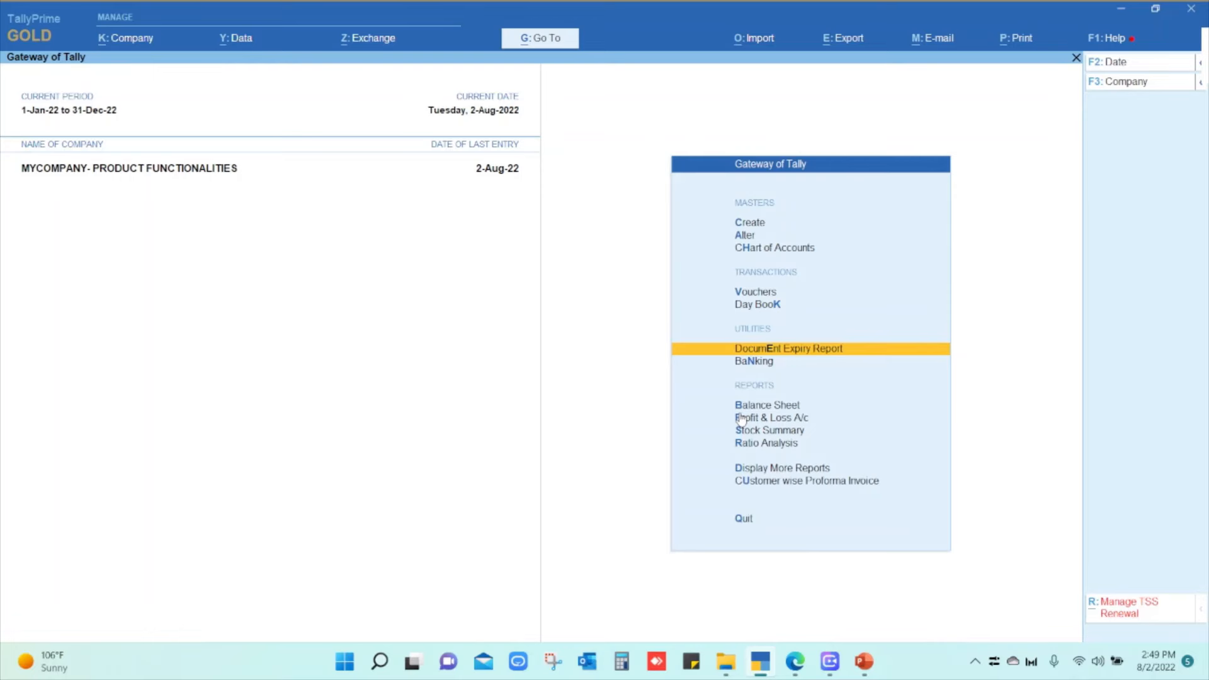
pyautogui.press('Return')
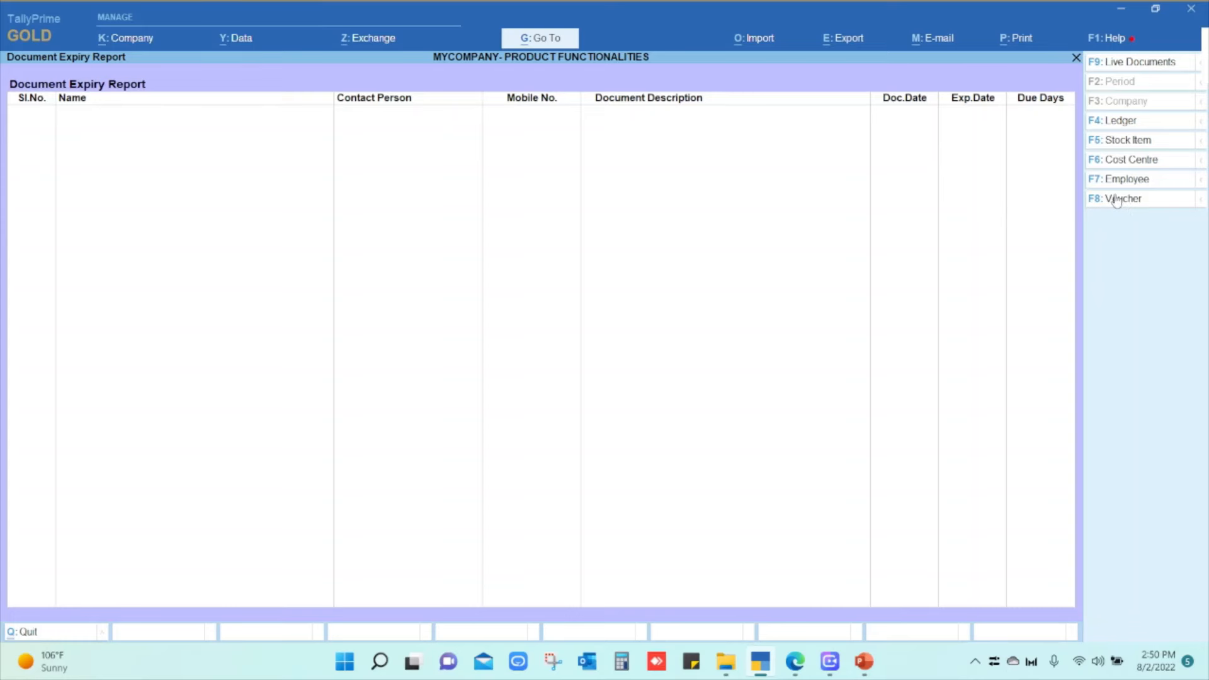
pyautogui.click(1126, 68)
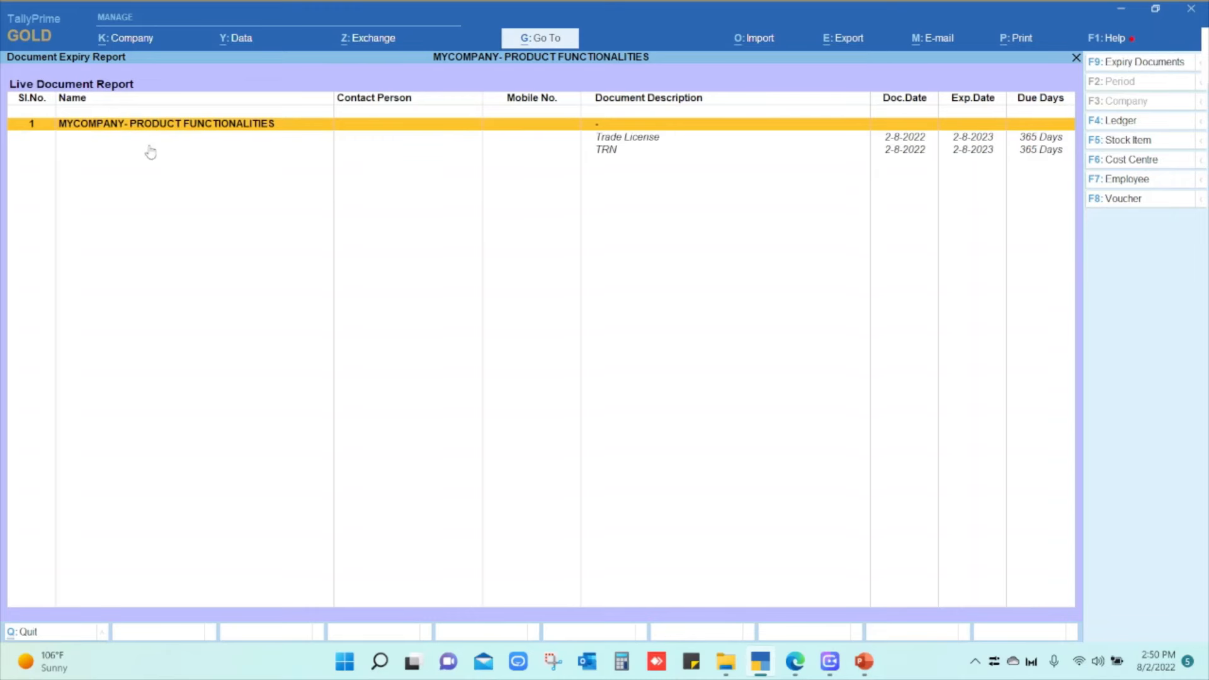
pyautogui.click(1039, 139)
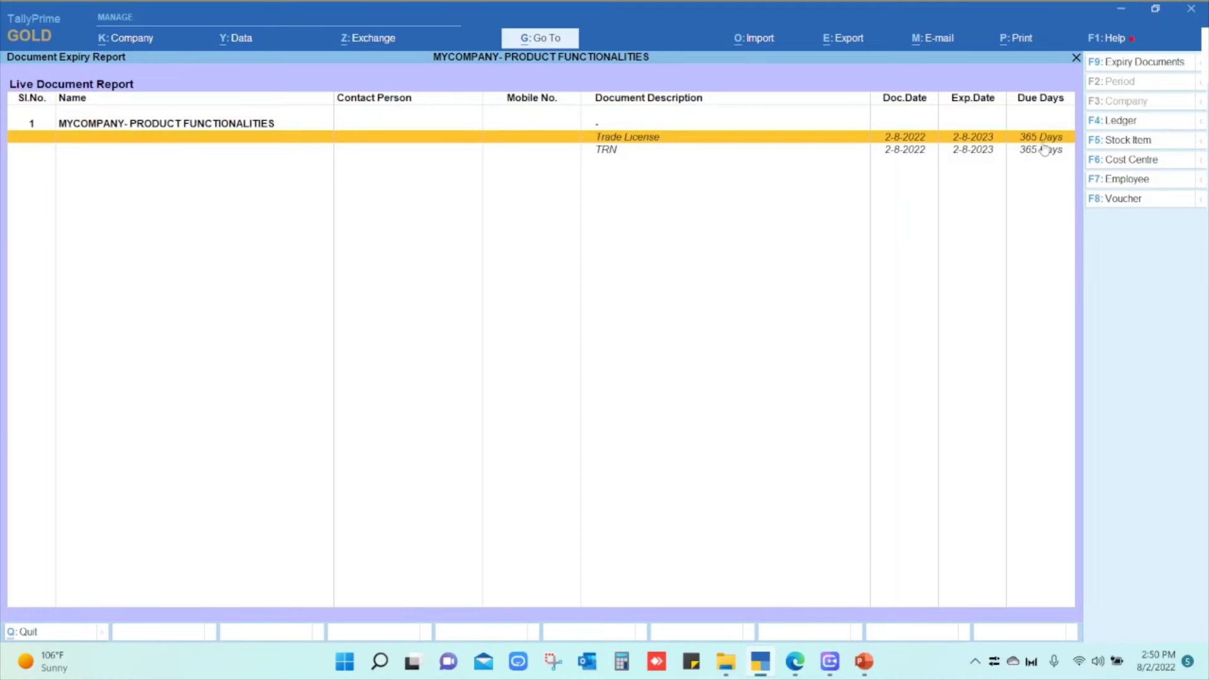
# - Switch to expiry documents and review the report for vouchers, employees and ledgers
pyautogui.click(1131, 68)
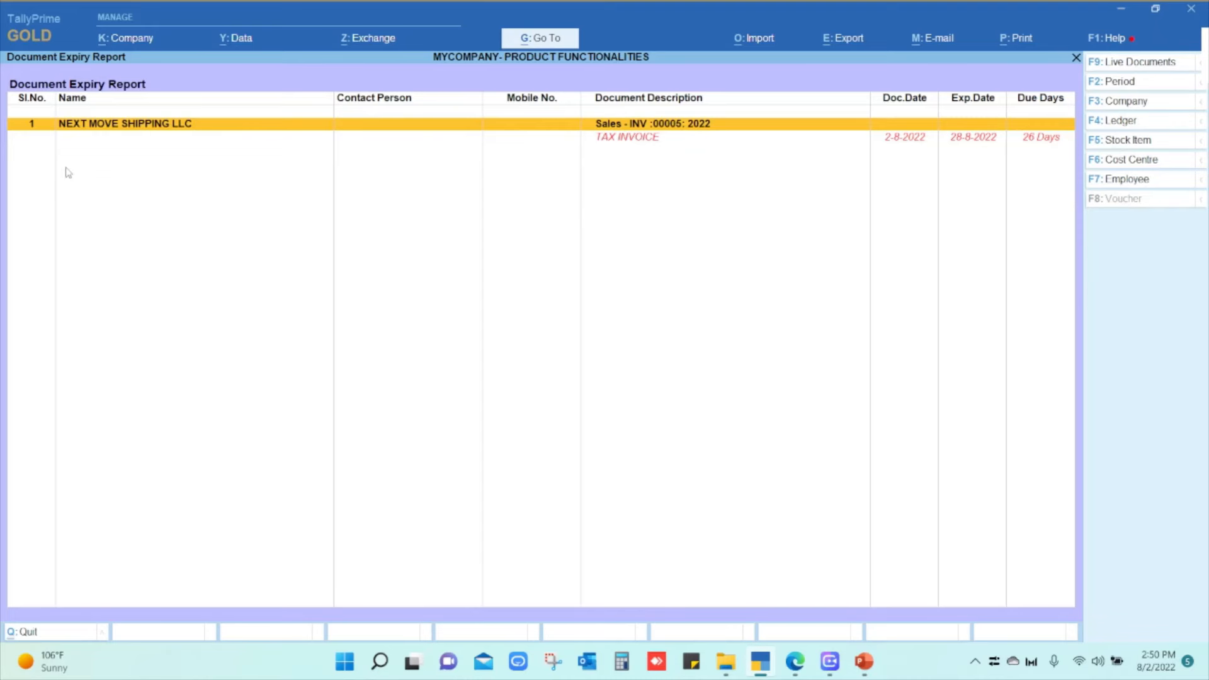
pyautogui.click(653, 138)
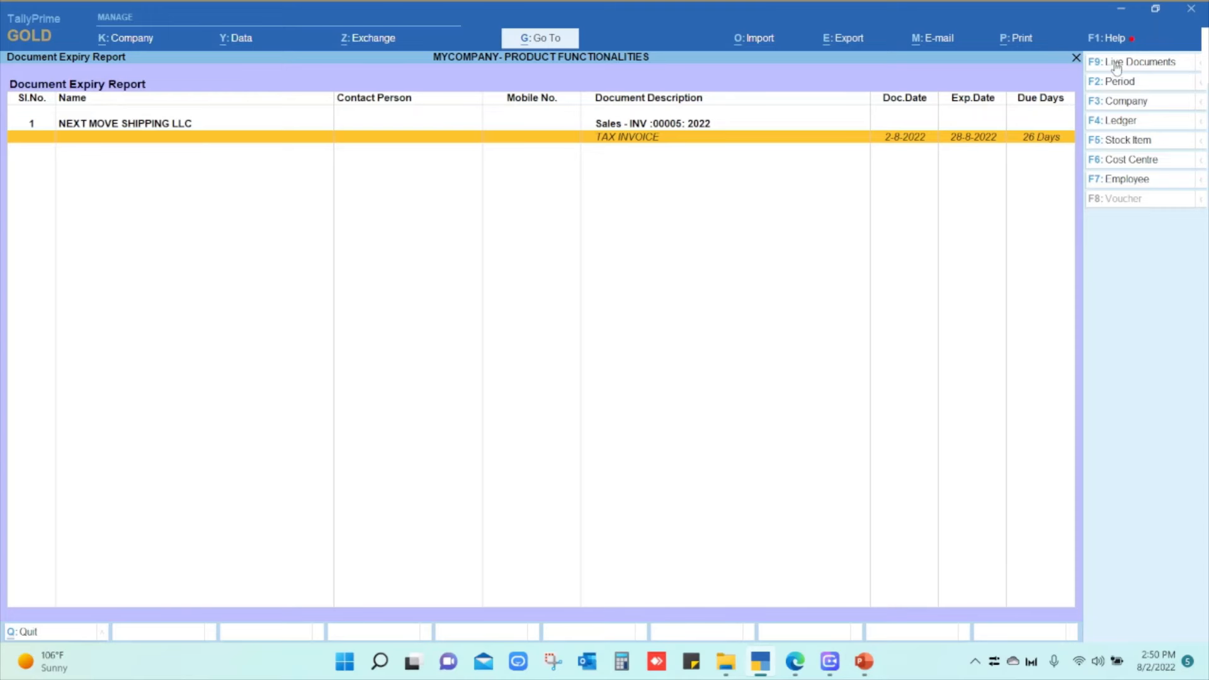
pyautogui.click(1126, 182)
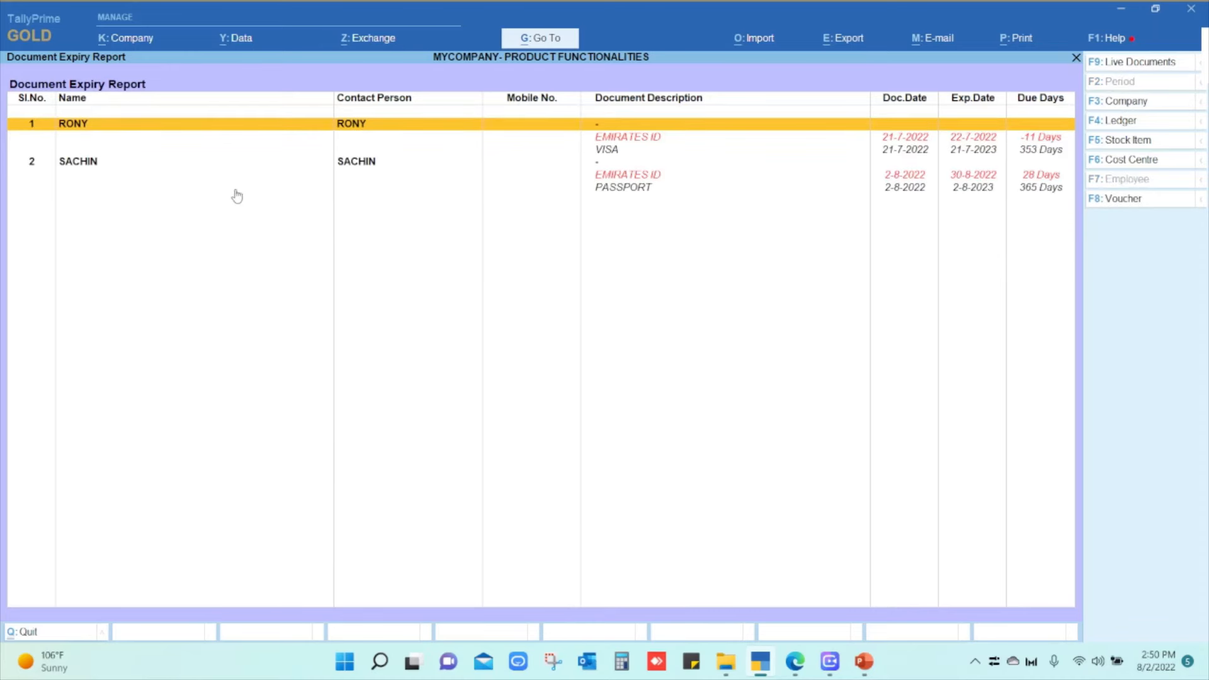
pyautogui.click(667, 179)
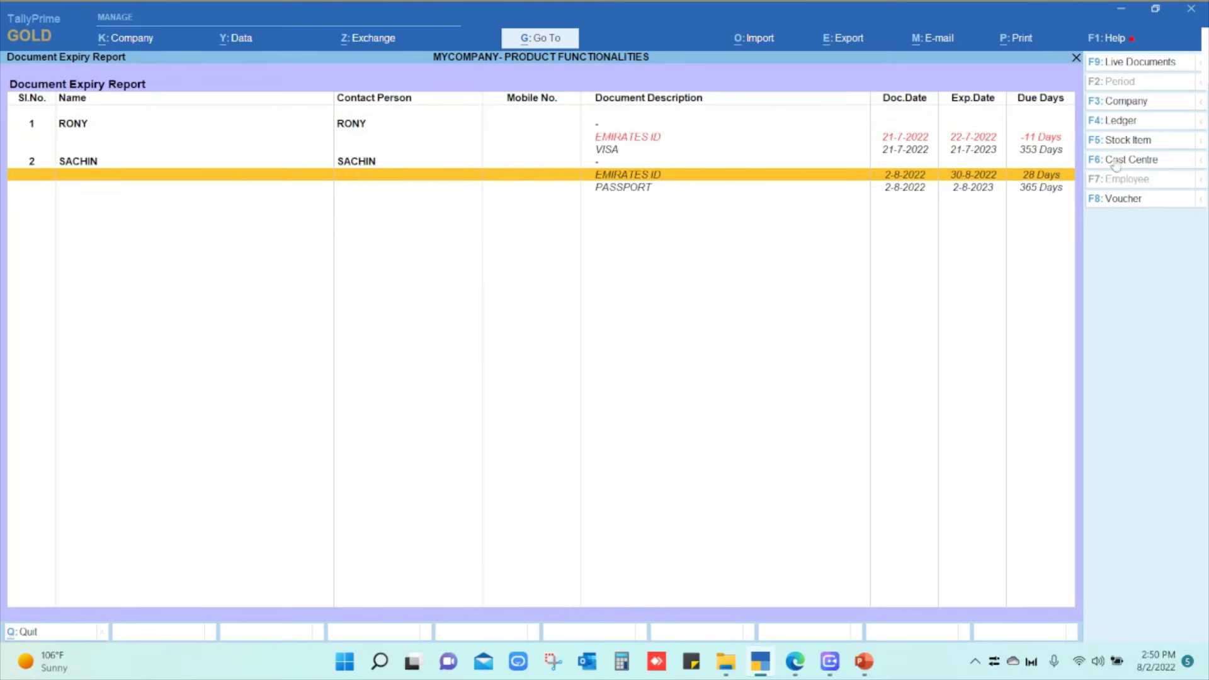
pyautogui.click(1119, 120)
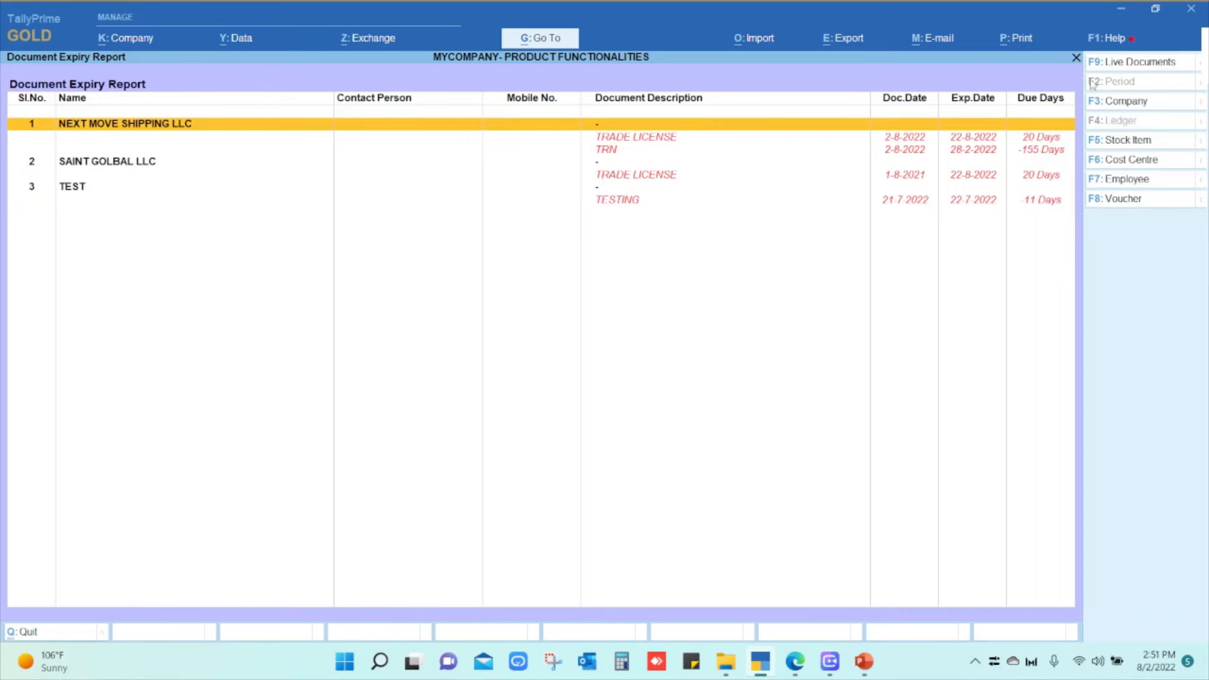
# - Switch the ledger report to live documents, view those attached to vouchers, and quit the report
pyautogui.click(1125, 63)
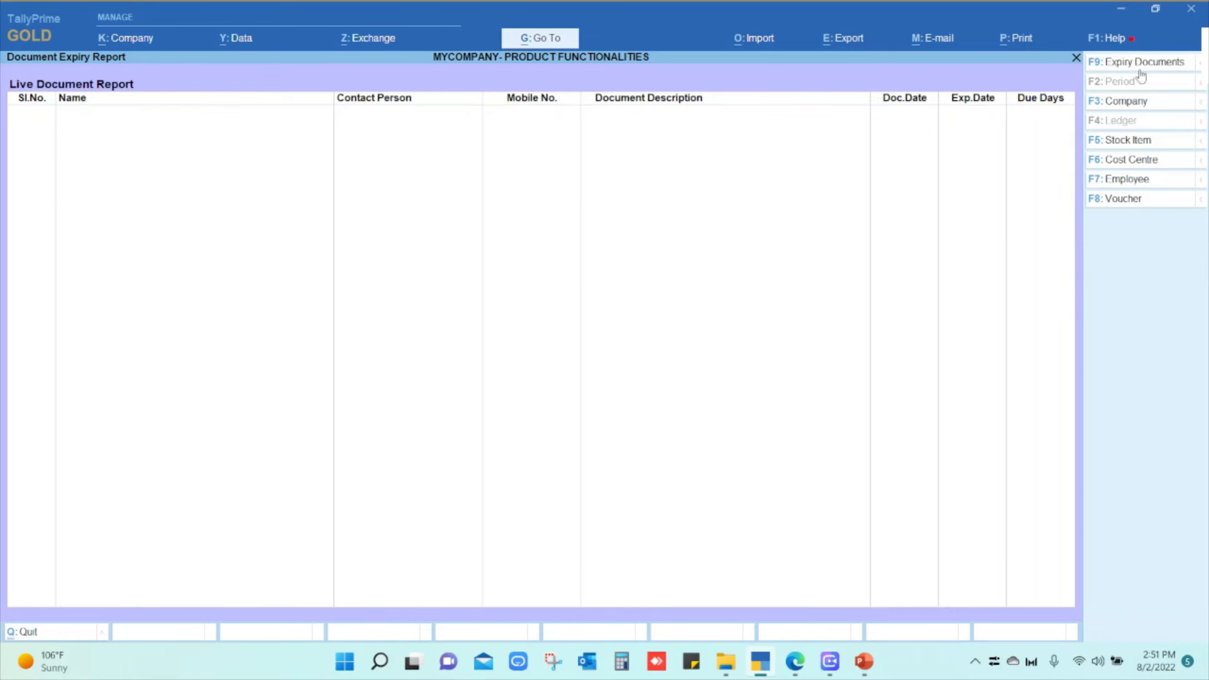
pyautogui.click(1126, 200)
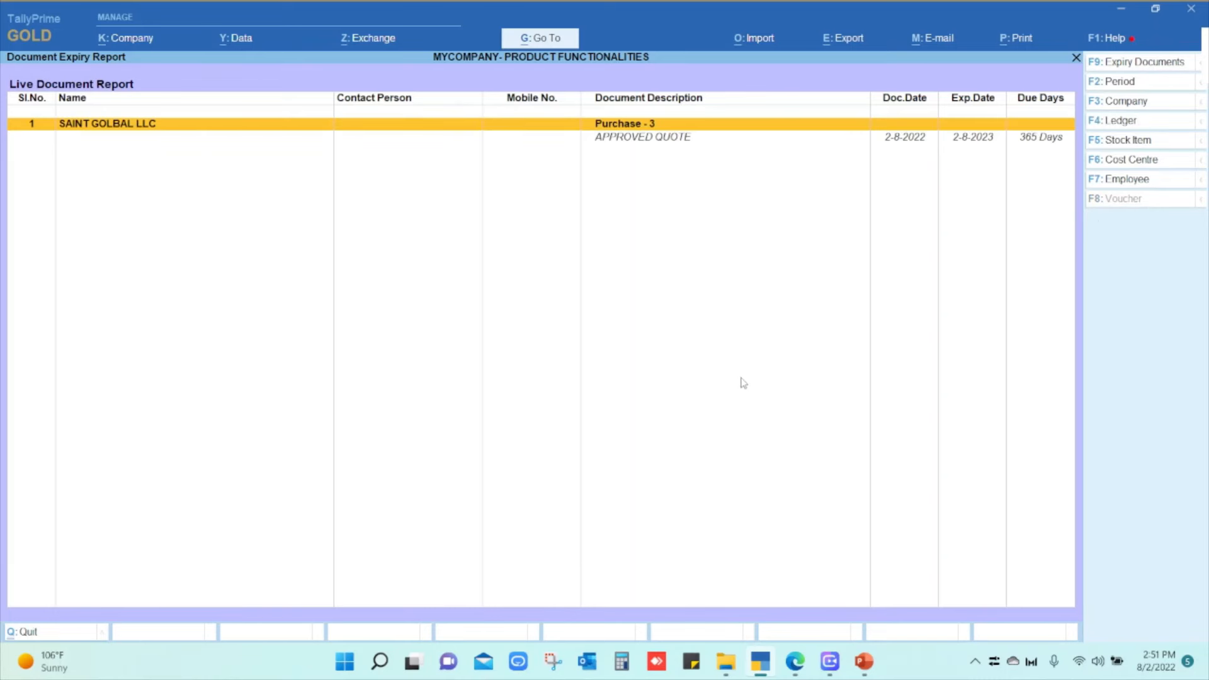
pyautogui.press('Escape')
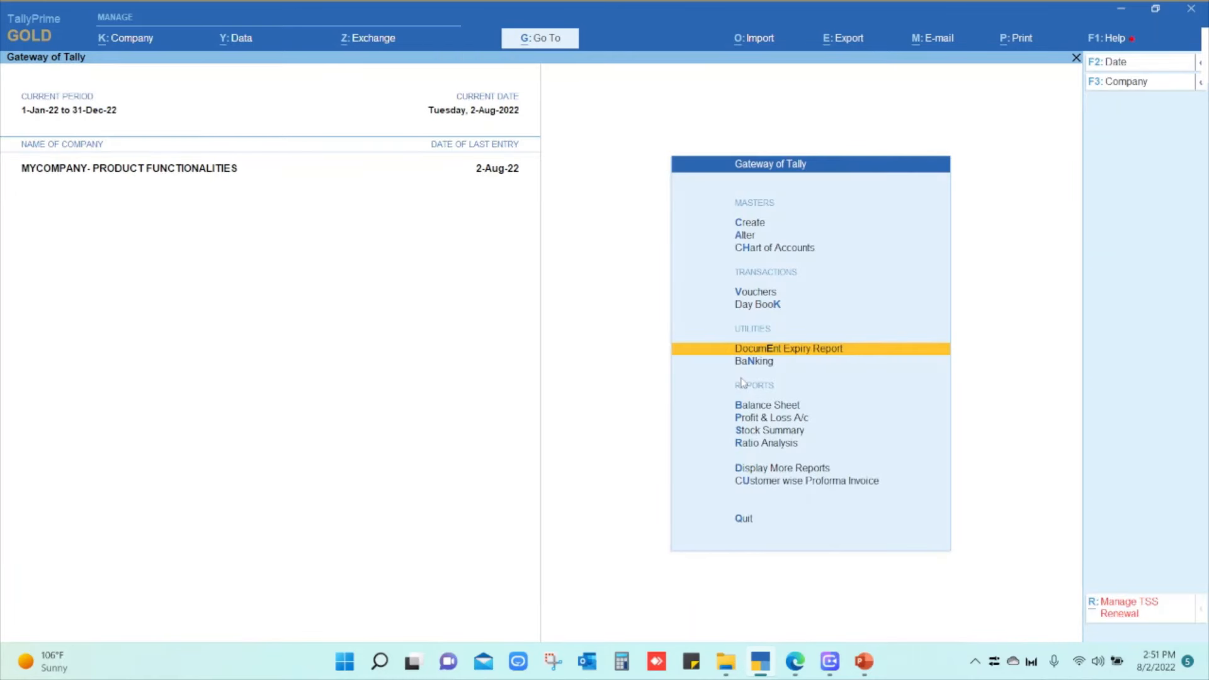